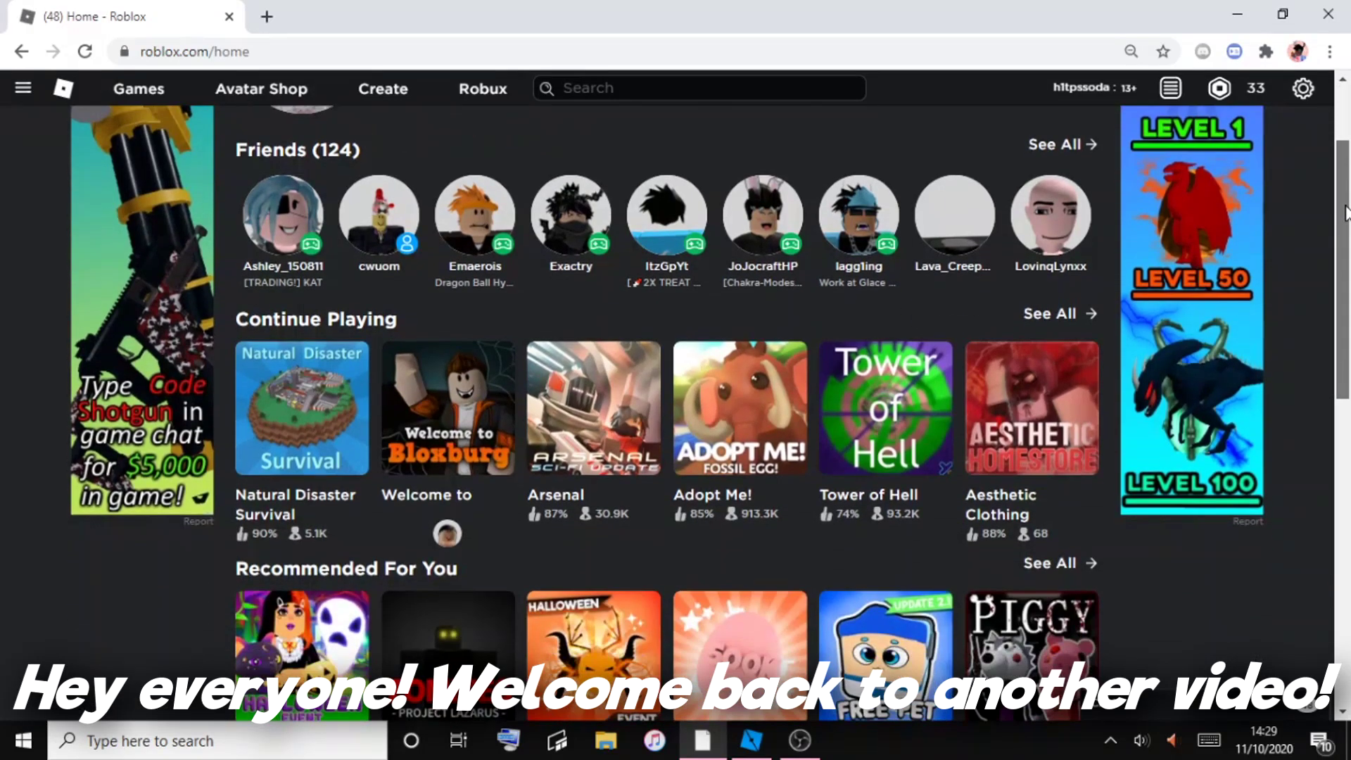
# Scroll down the Roblox website home page.
pyautogui.moveTo(1345, 211)
pyautogui.mouseDown()
pyautogui.moveTo(1348, 249)
pyautogui.moveTo(1347, 165)
pyautogui.mouseUp()
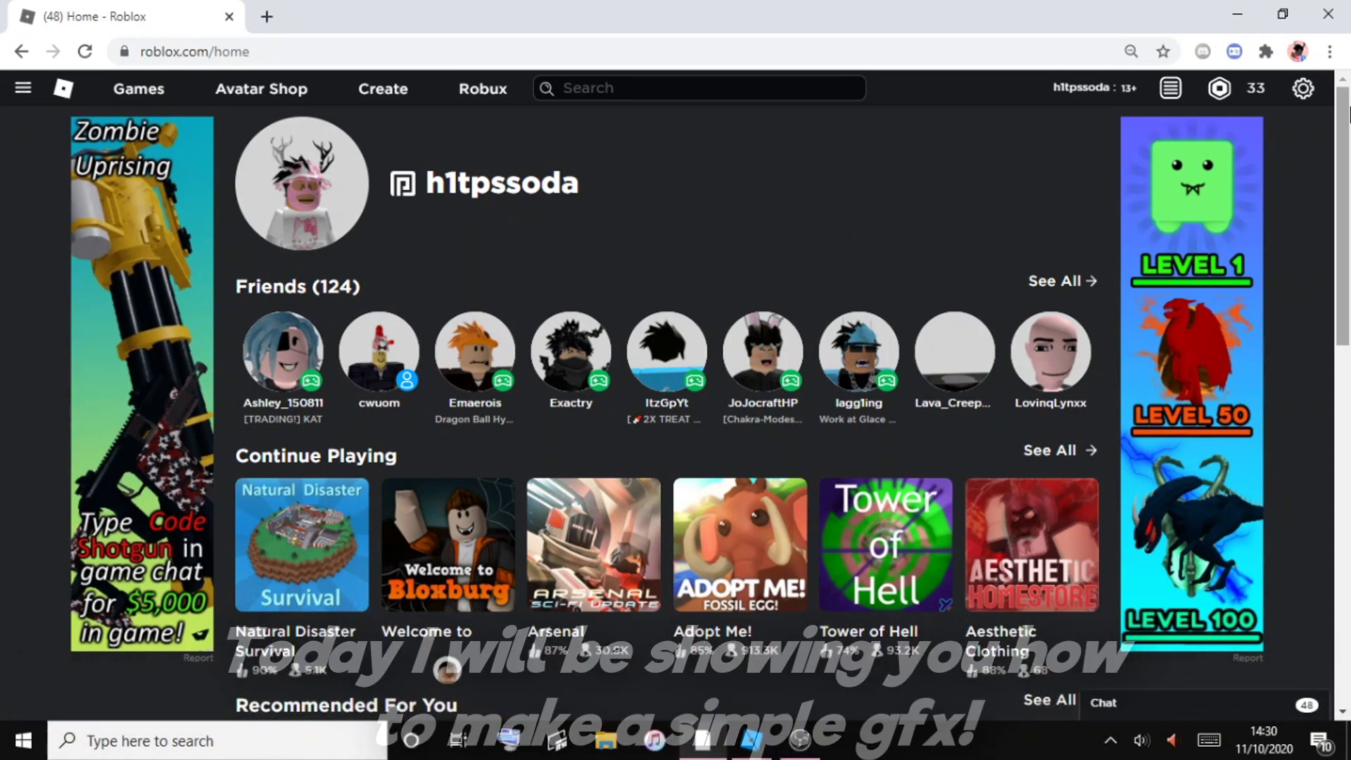
pyautogui.moveTo(1349, 138); pyautogui.dragTo(1348, 123)
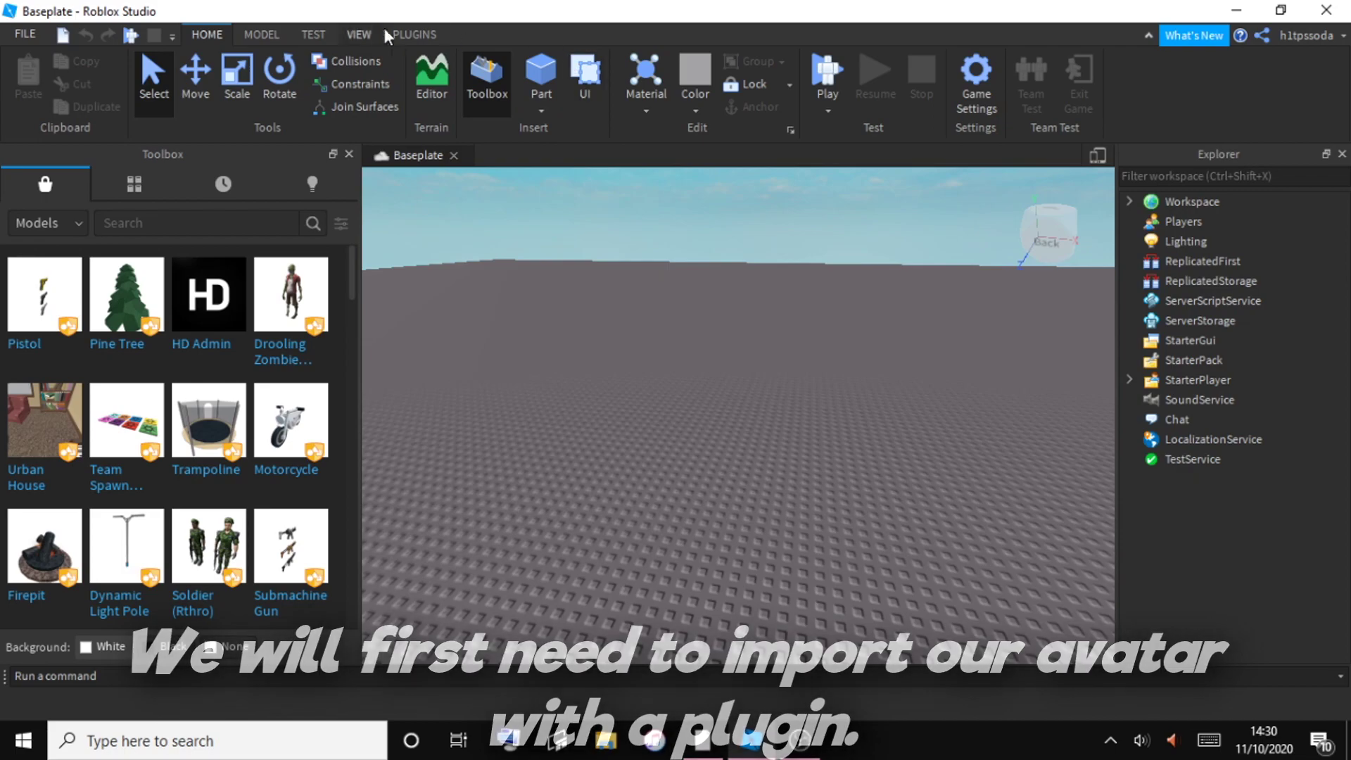
# Switch the Toolbox category to Plugins and search for 'load character'.
pyautogui.click(408, 31)
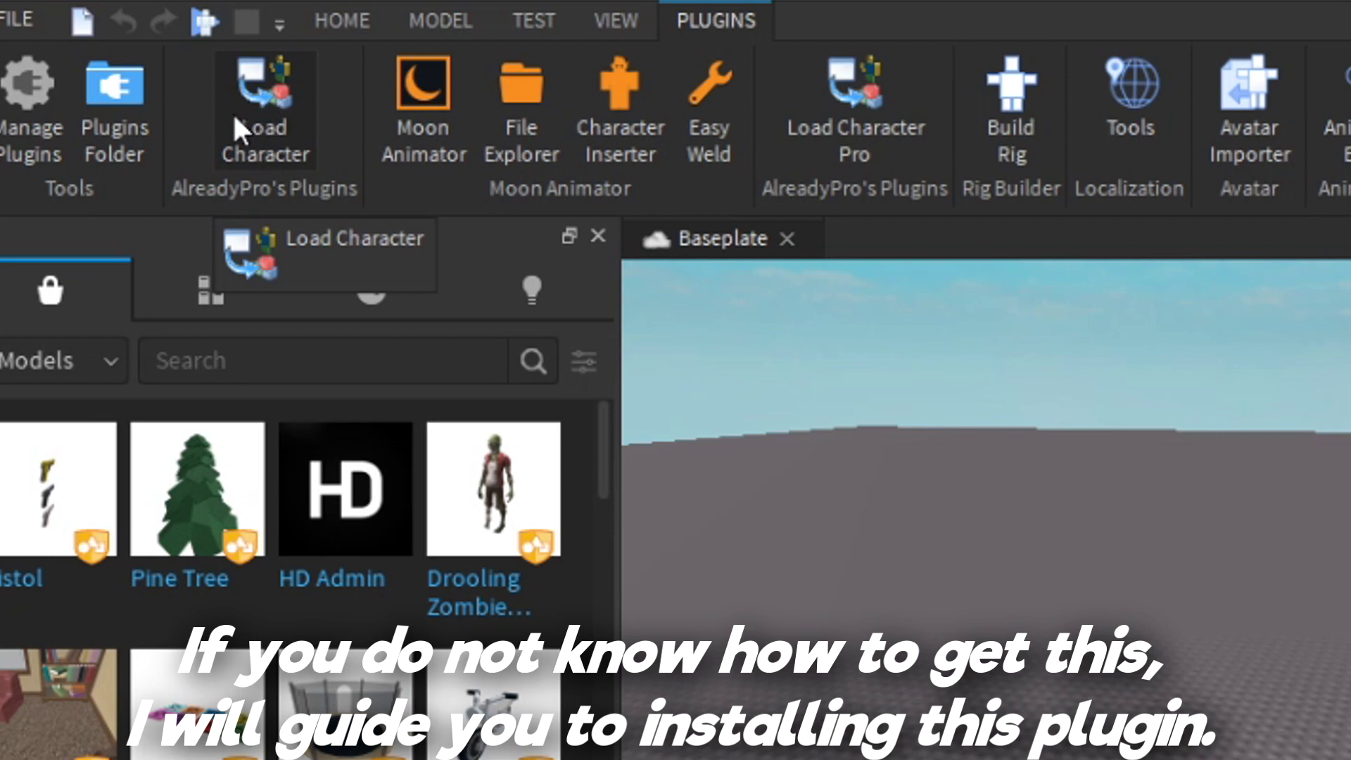
pyautogui.click(337, 15)
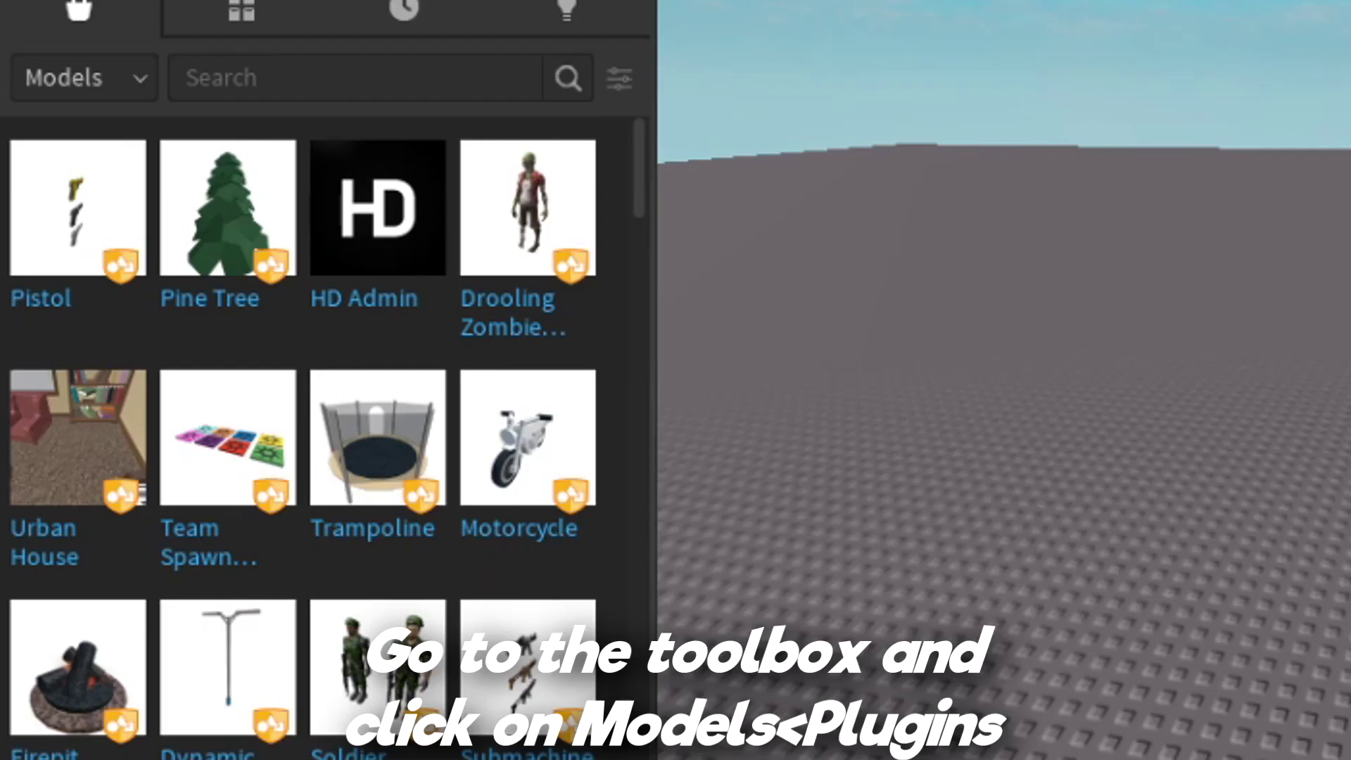
pyautogui.click(141, 77)
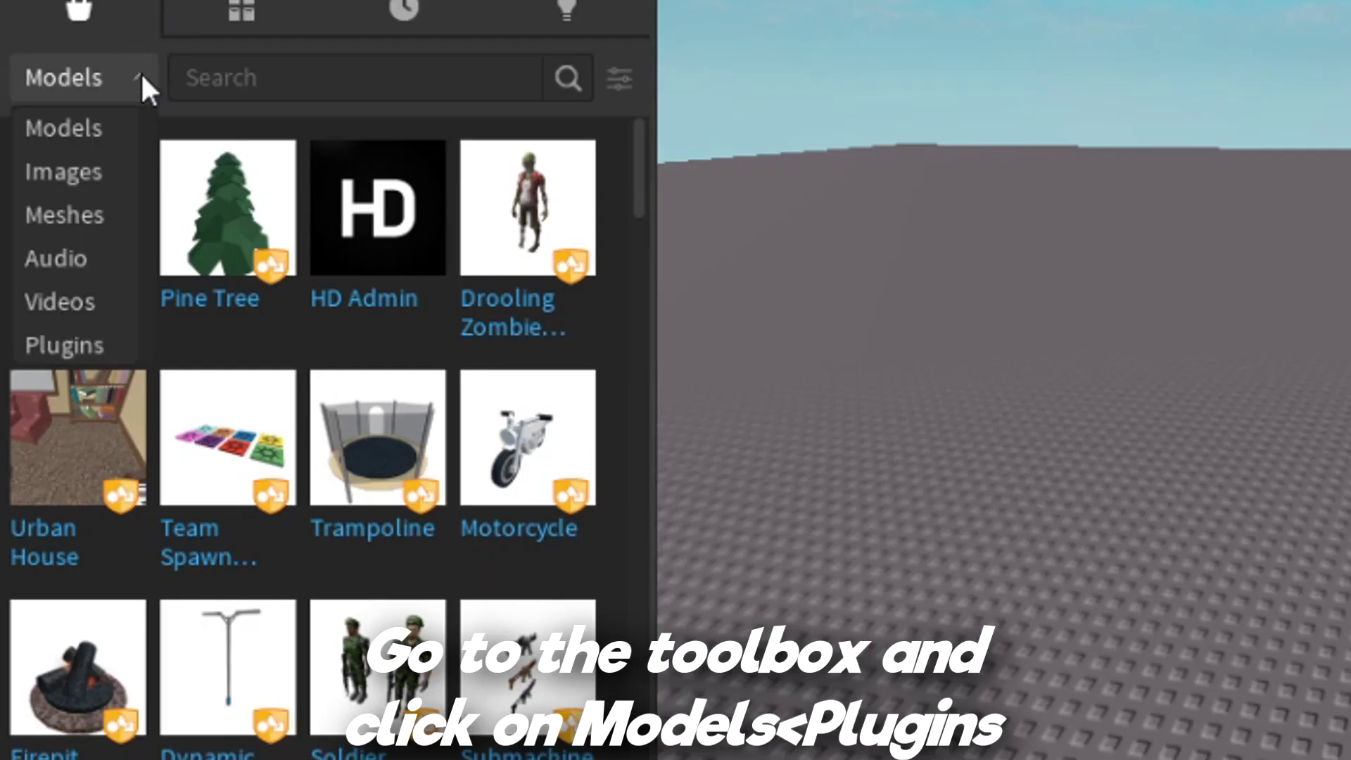
pyautogui.click(88, 342)
pyautogui.click(346, 76)
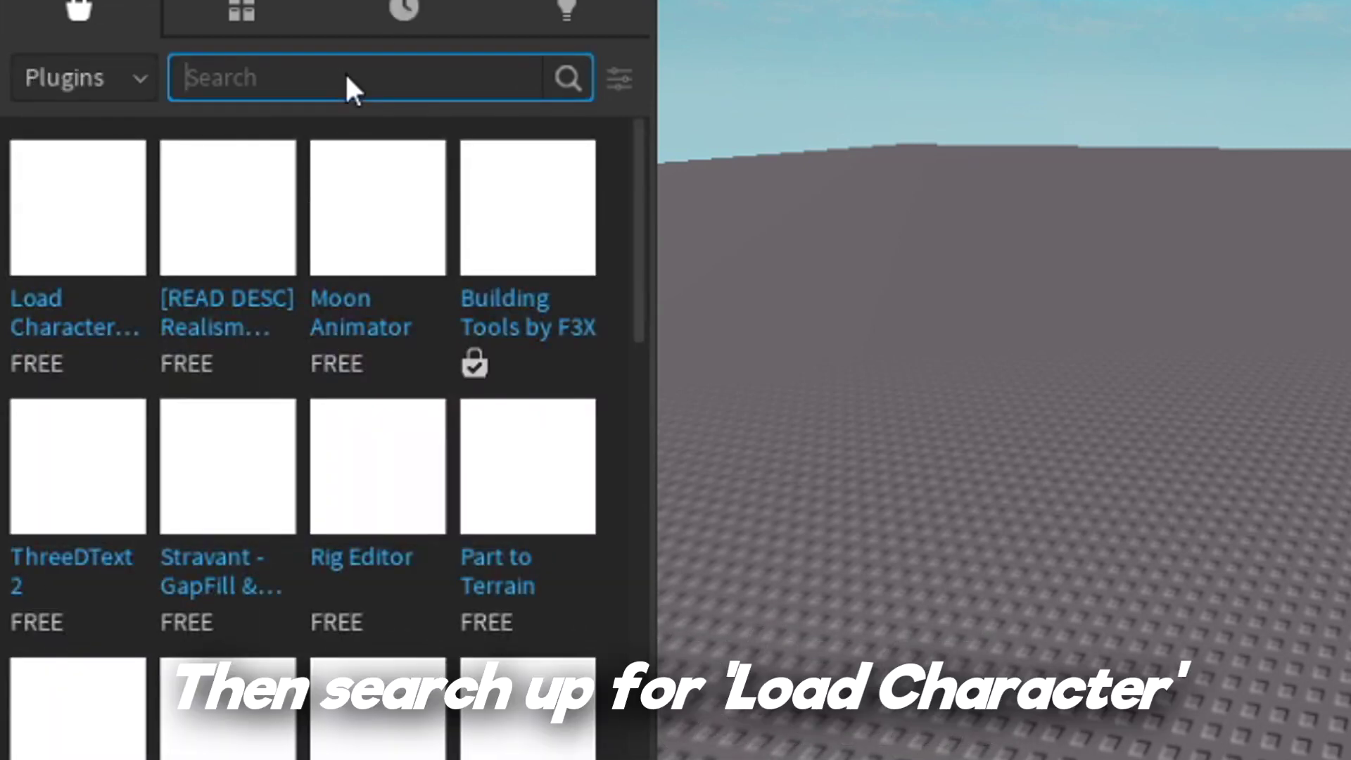
pyautogui.write('load character')
pyautogui.press('Return')
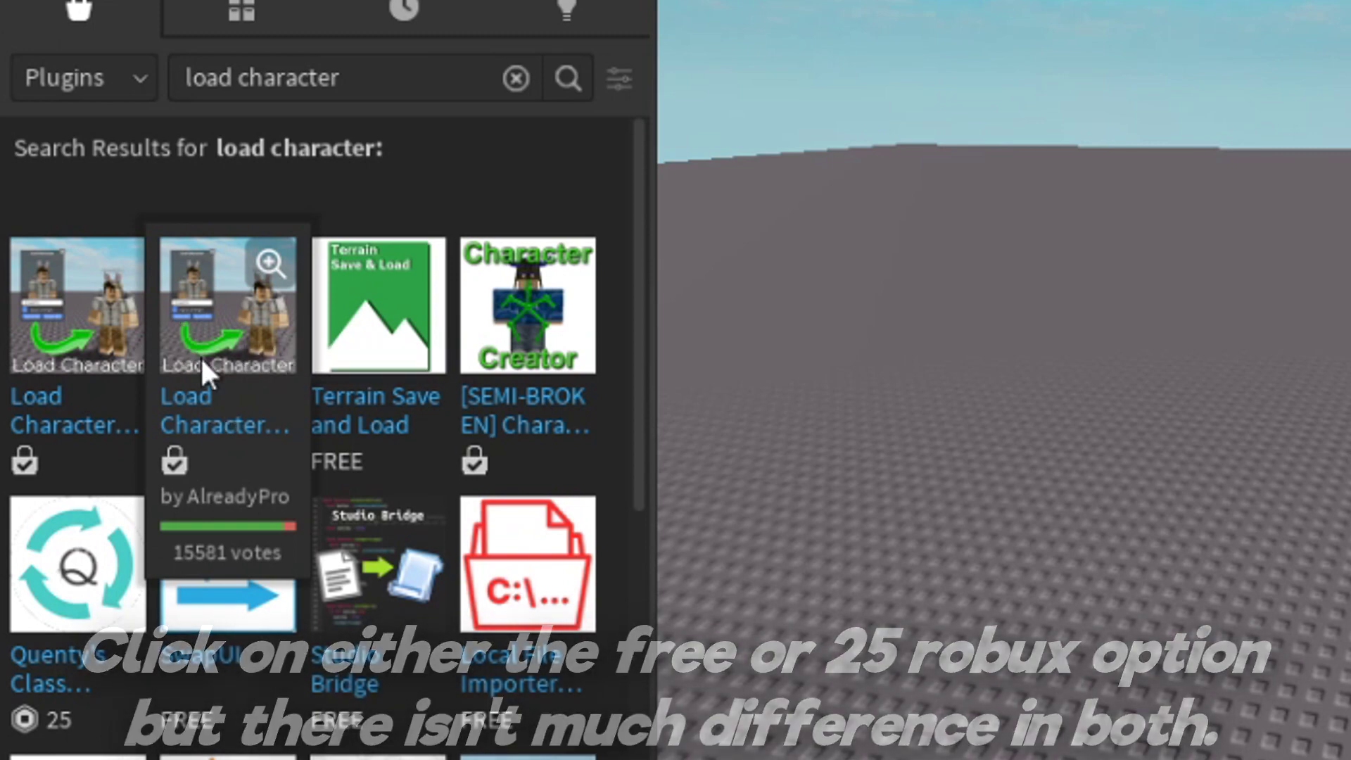
# Review the Load Character Lite and Pro plugin details, then return Toolbox to Models.
pyautogui.click(209, 335)
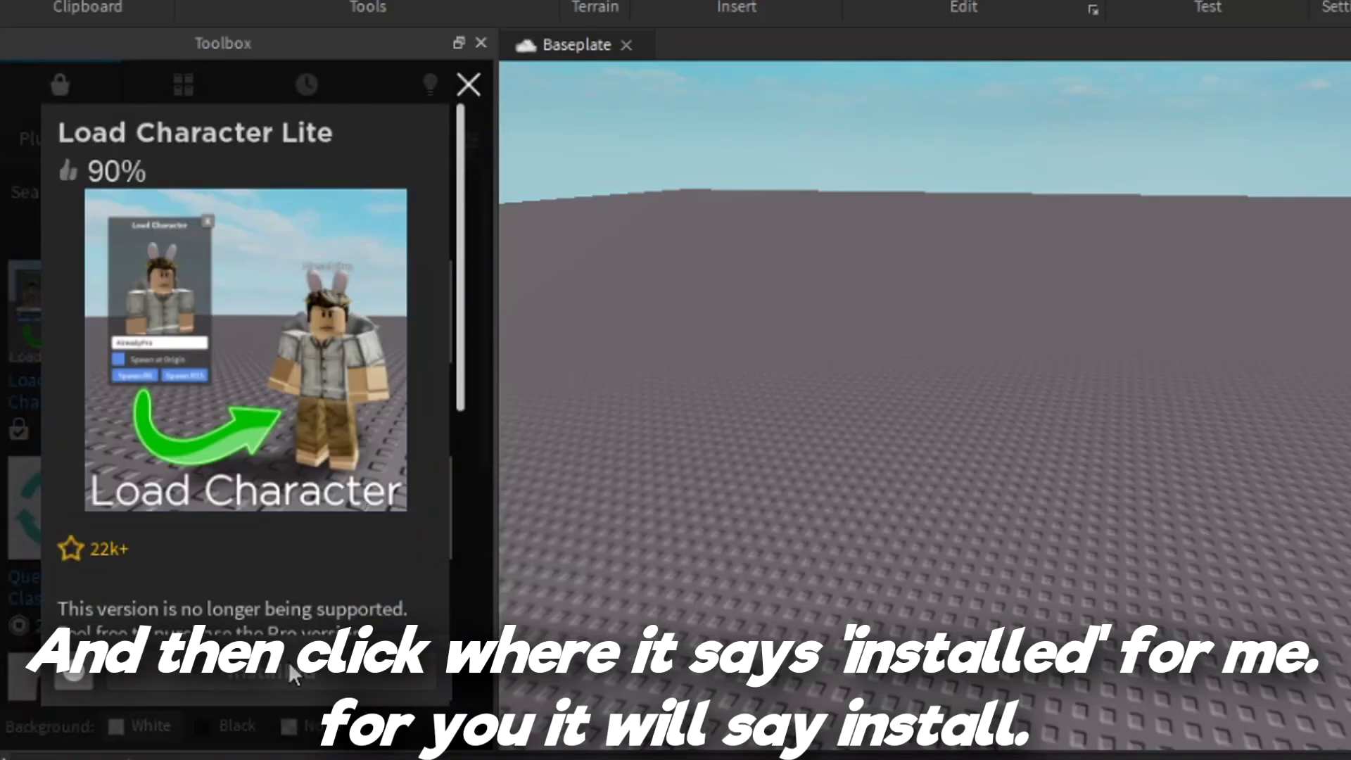
pyautogui.click(470, 82)
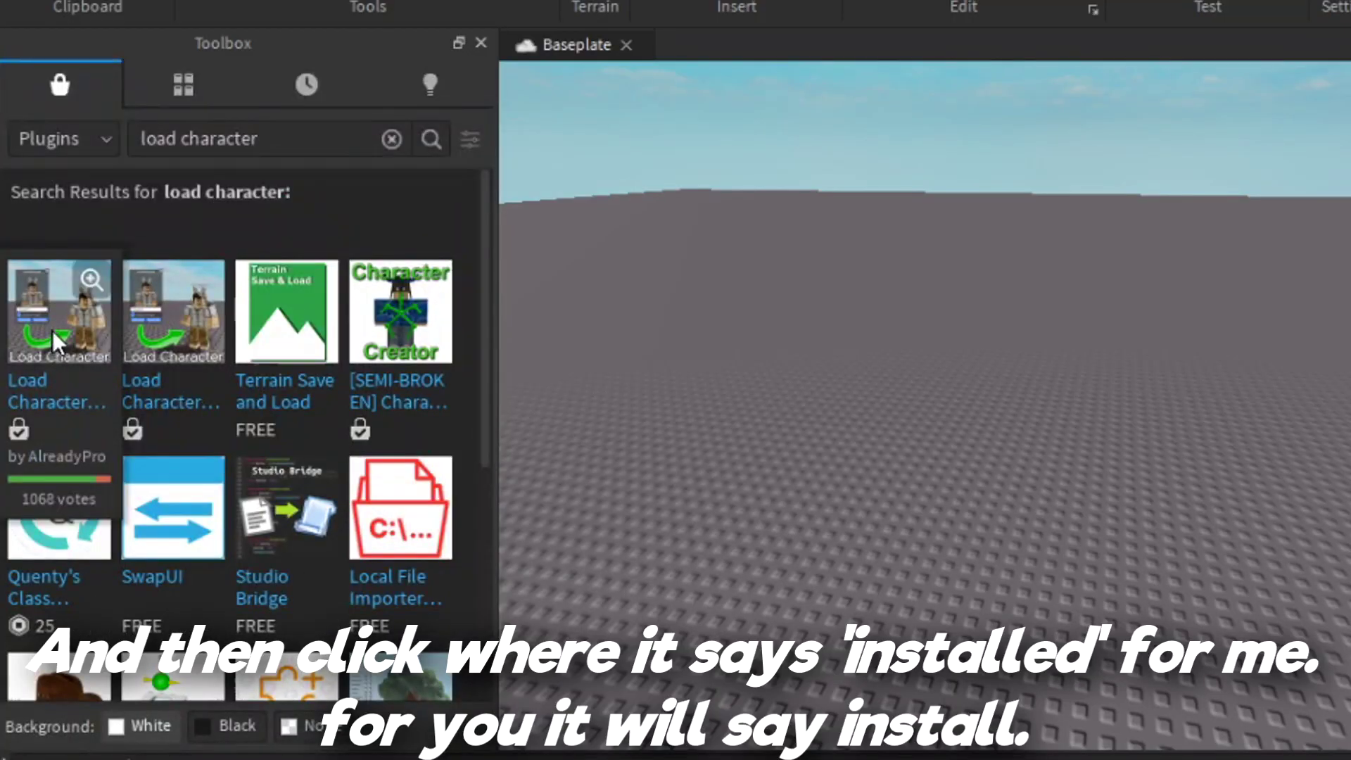
pyautogui.click(55, 331)
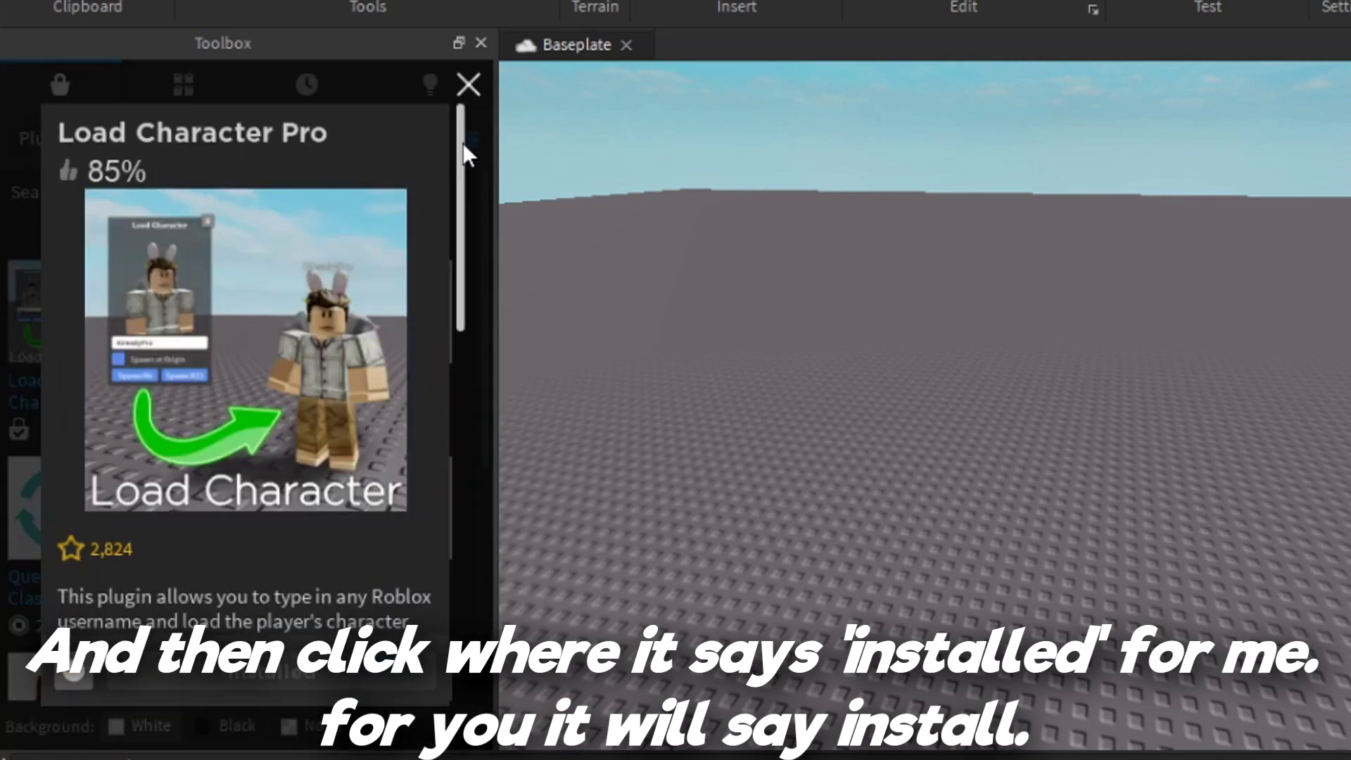
pyautogui.moveTo(463, 142); pyautogui.dragTo(463, 243)
pyautogui.click(468, 82)
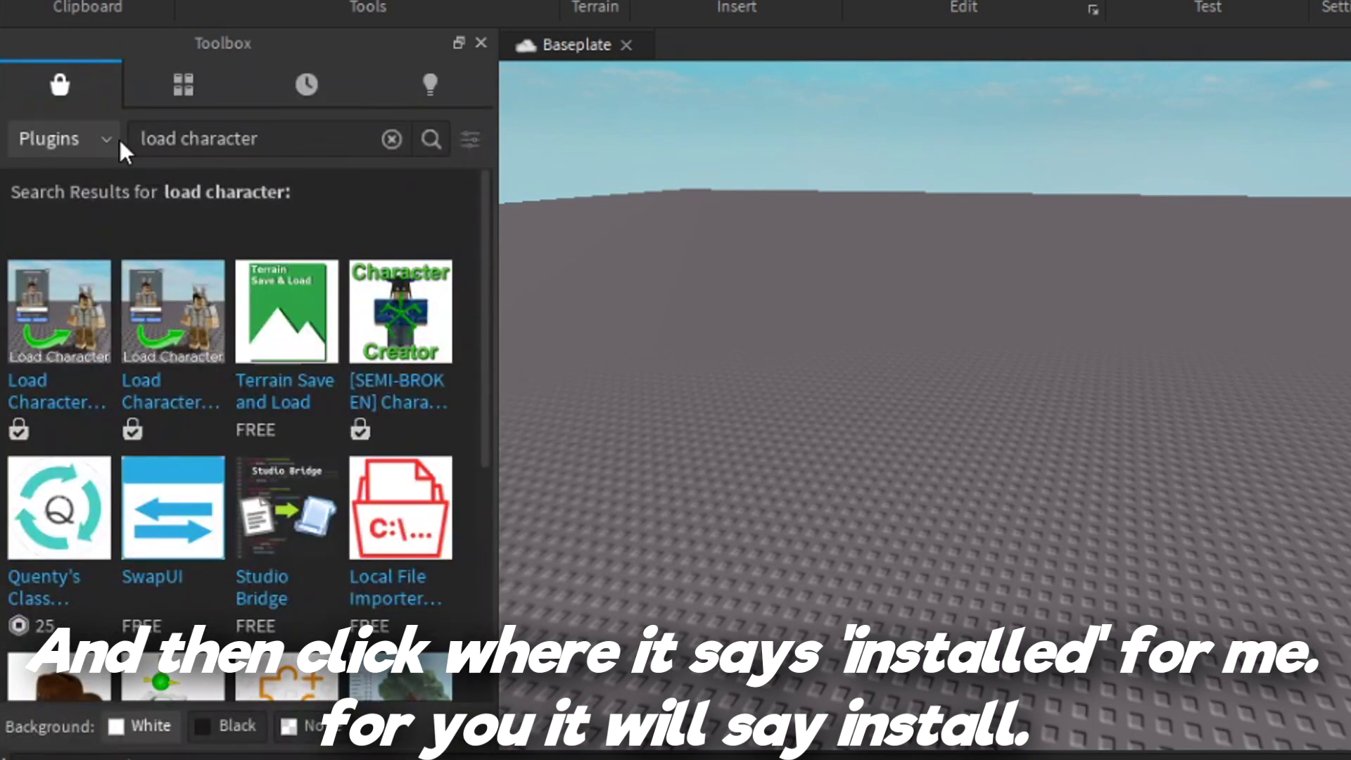
pyautogui.click(100, 136)
pyautogui.click(48, 176)
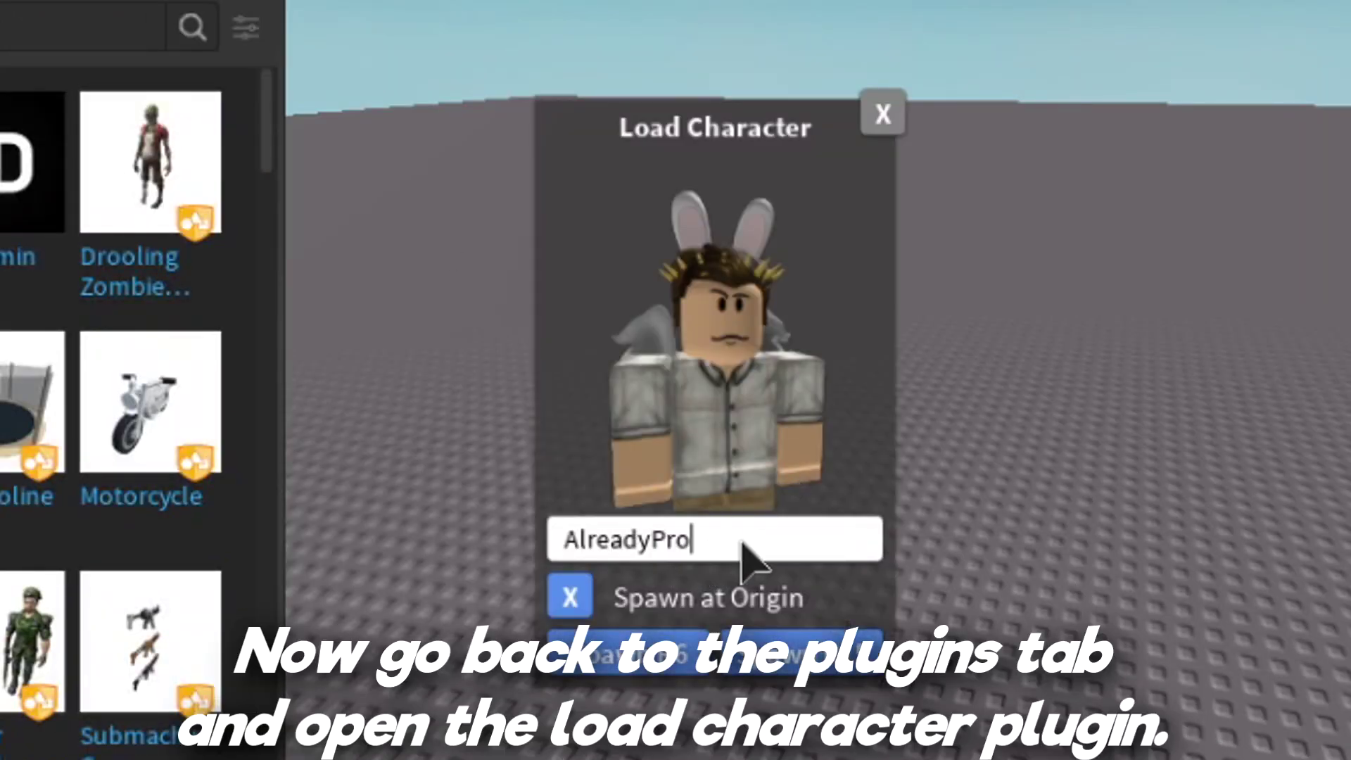
# Replace the Load Character username field with the user's own username.
pyautogui.hotkey('ctrl', 'a')
pyautogui.write('h1tpssoda')
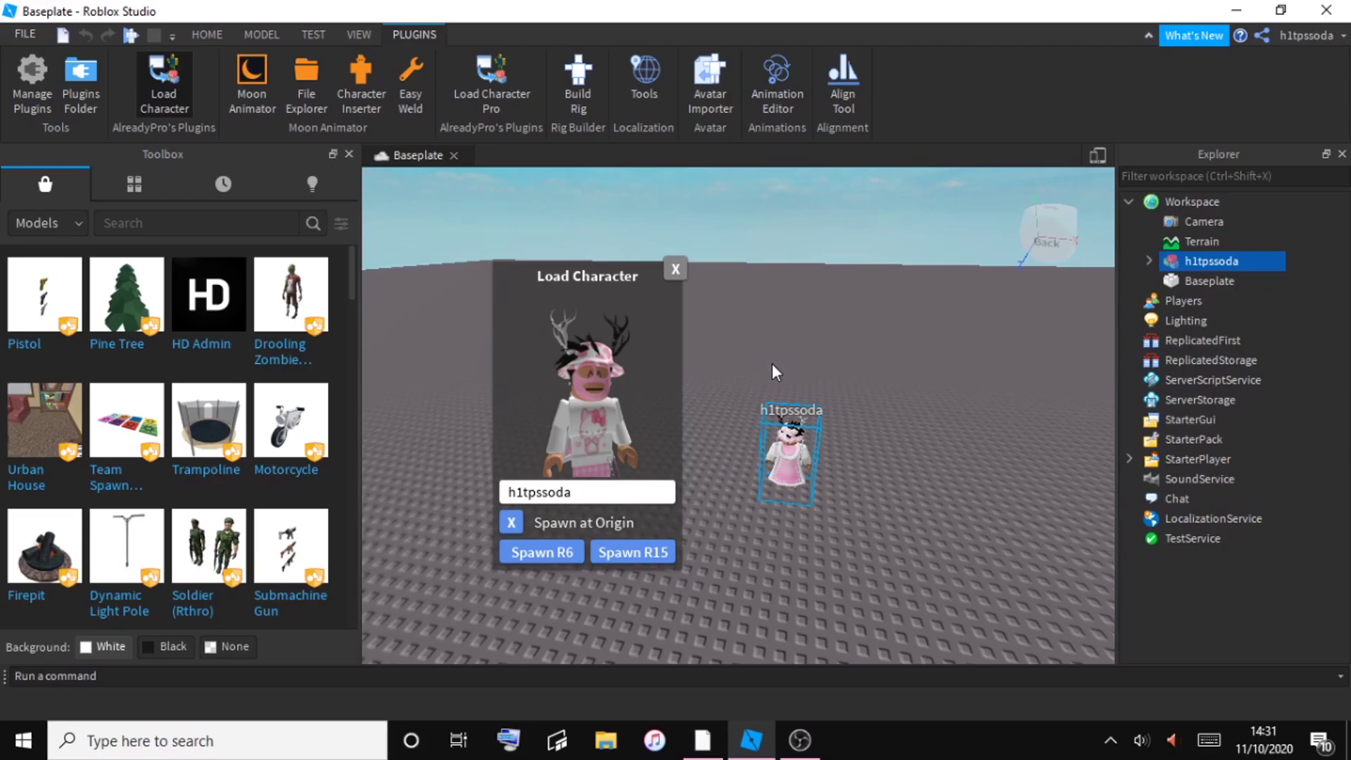
pyautogui.scroll(5, 771, 363)
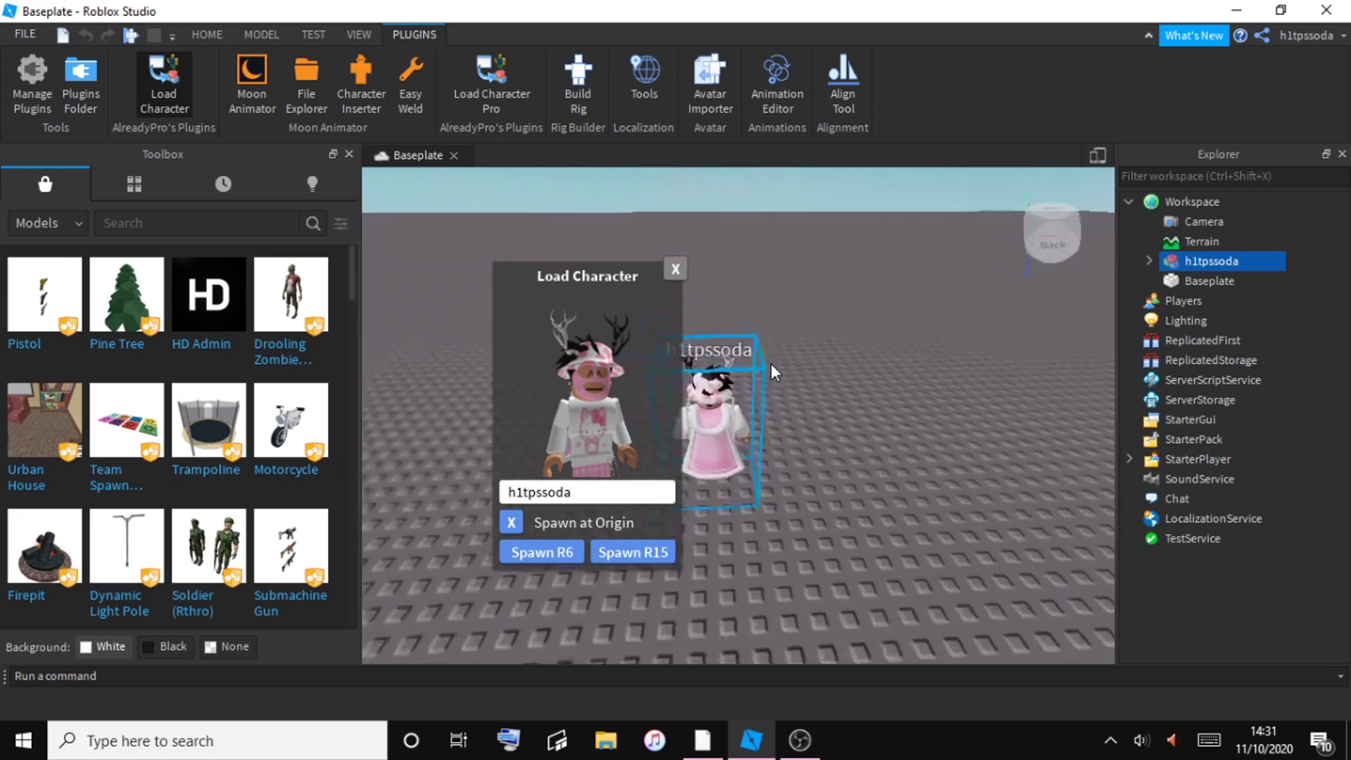
pyautogui.scroll(-5, 771, 363)
# Delete the avatar's pink cloak accessory in Explorer and select the whole model.
pyautogui.click(944, 361)
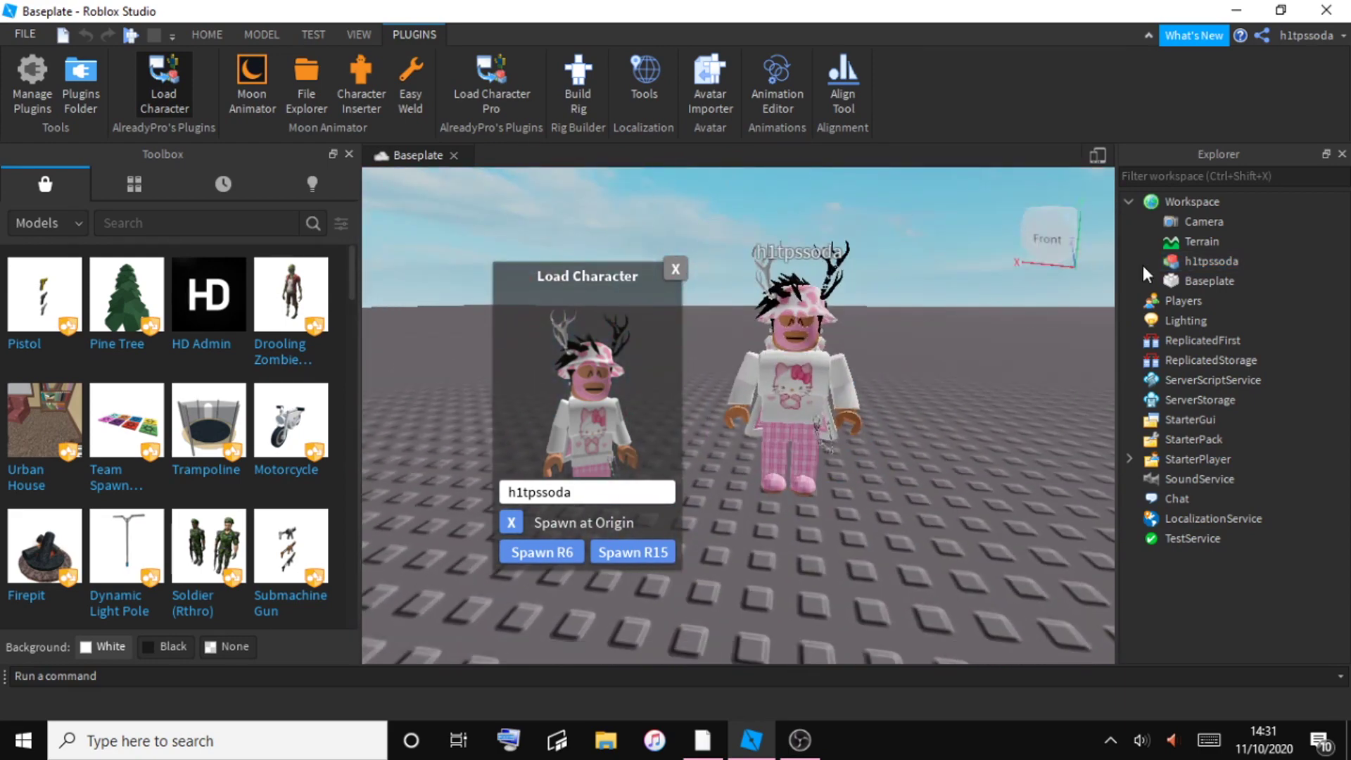
pyautogui.click(1148, 260)
pyautogui.click(1212, 339)
pyautogui.press('Delete')
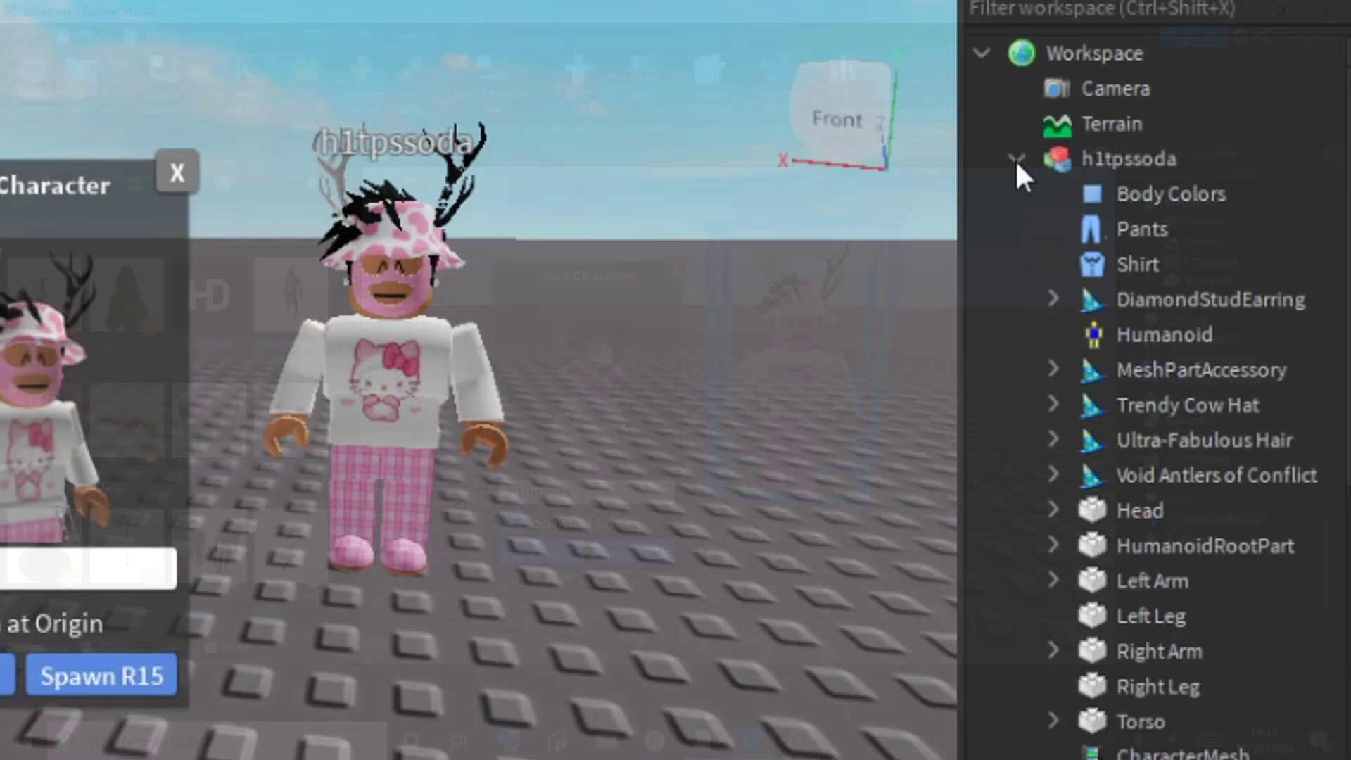
pyautogui.click(1014, 159)
pyautogui.click(1080, 156)
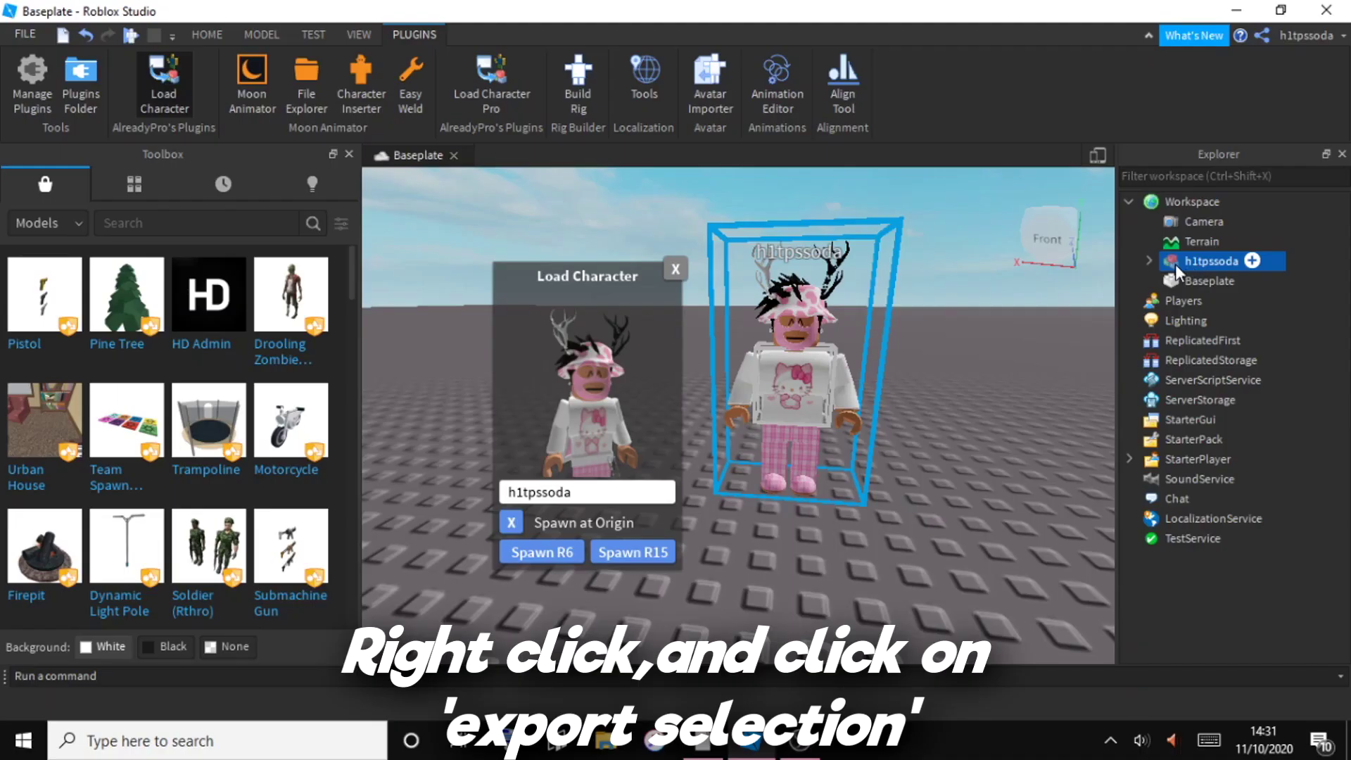
# Export the avatar selection and create a new 'tutorial' folder under renders.
pyautogui.rightClick(1169, 267)
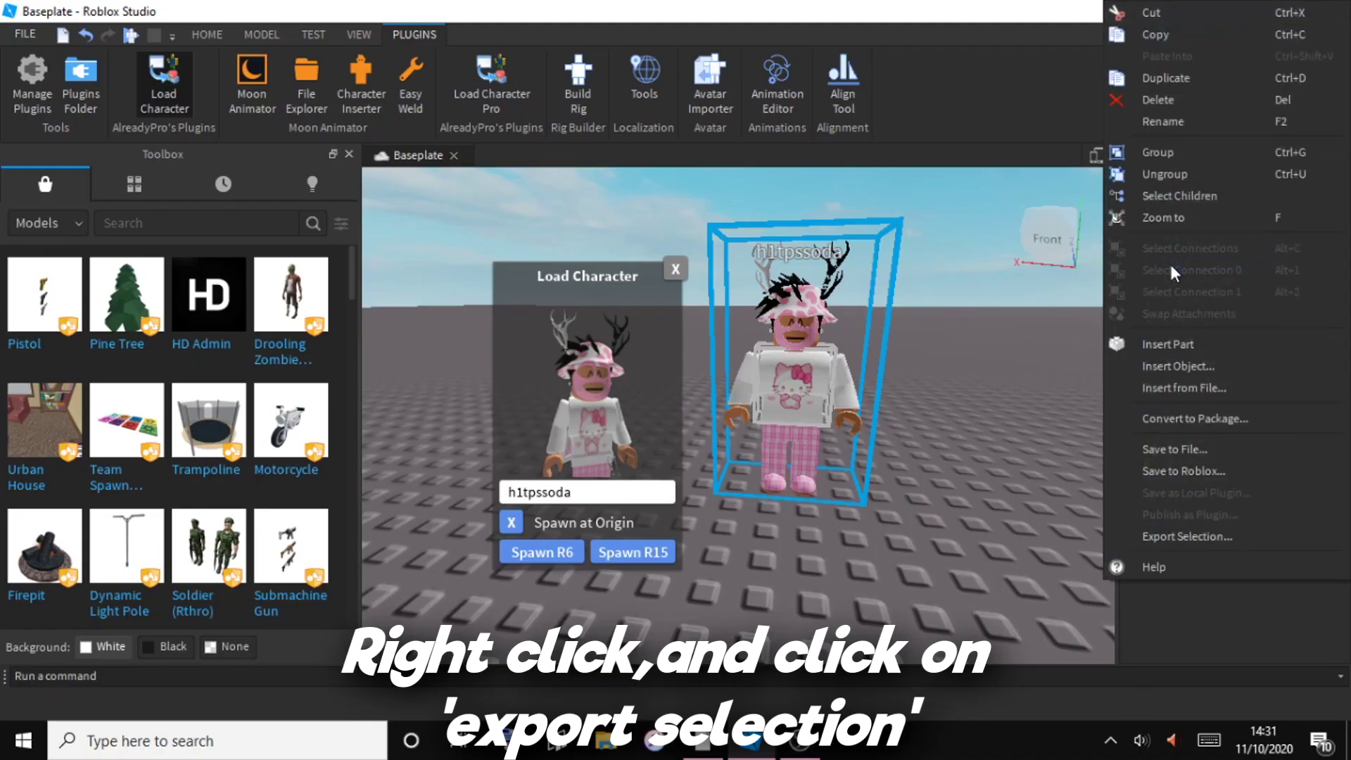
pyautogui.click(1178, 535)
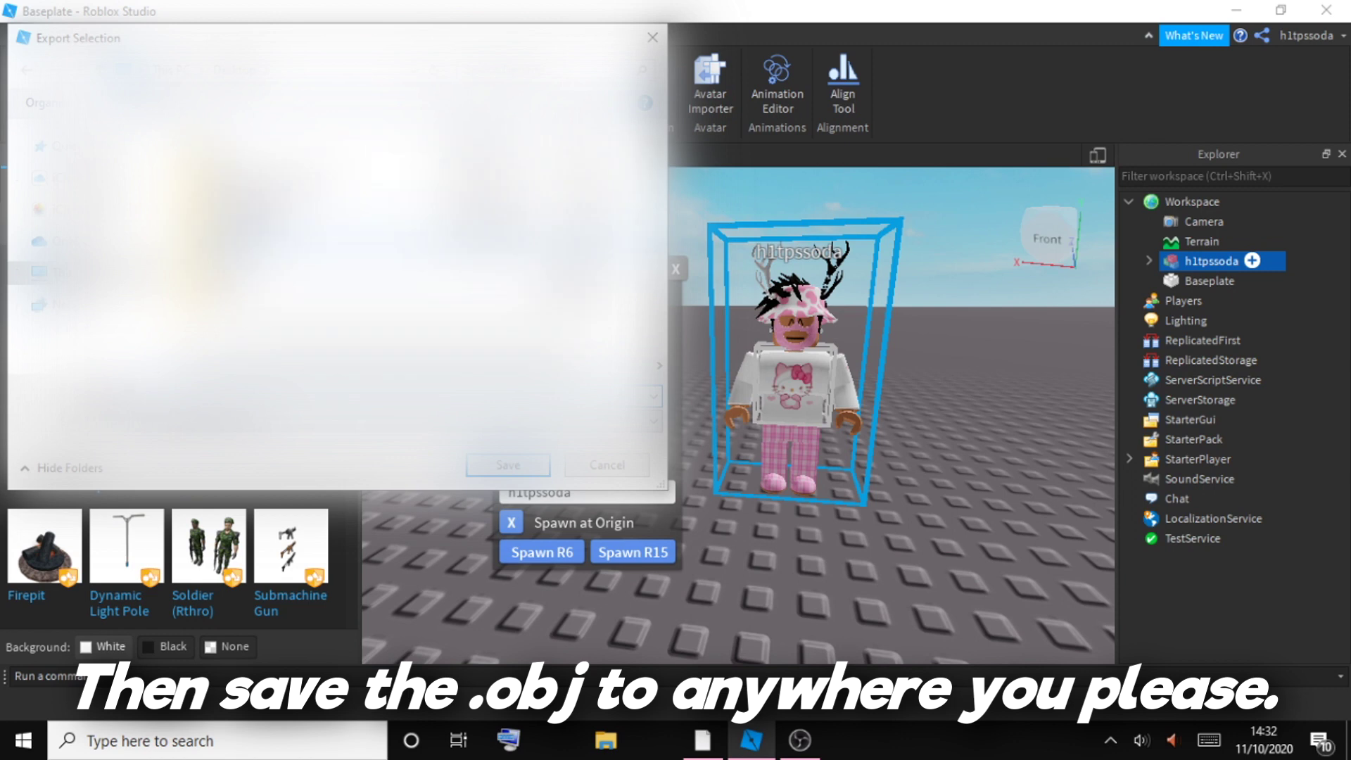
pyautogui.click(24, 217)
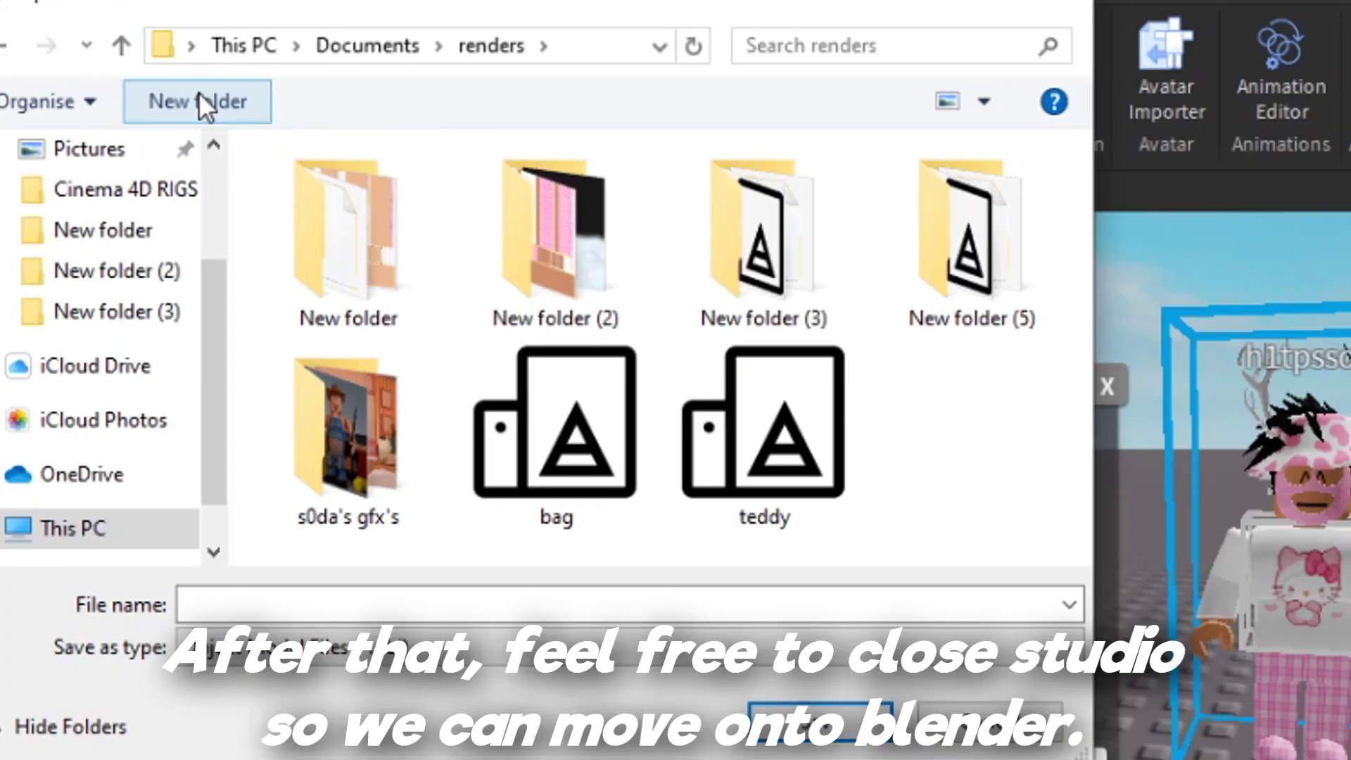
pyautogui.click(198, 103)
pyautogui.write('tutorial')
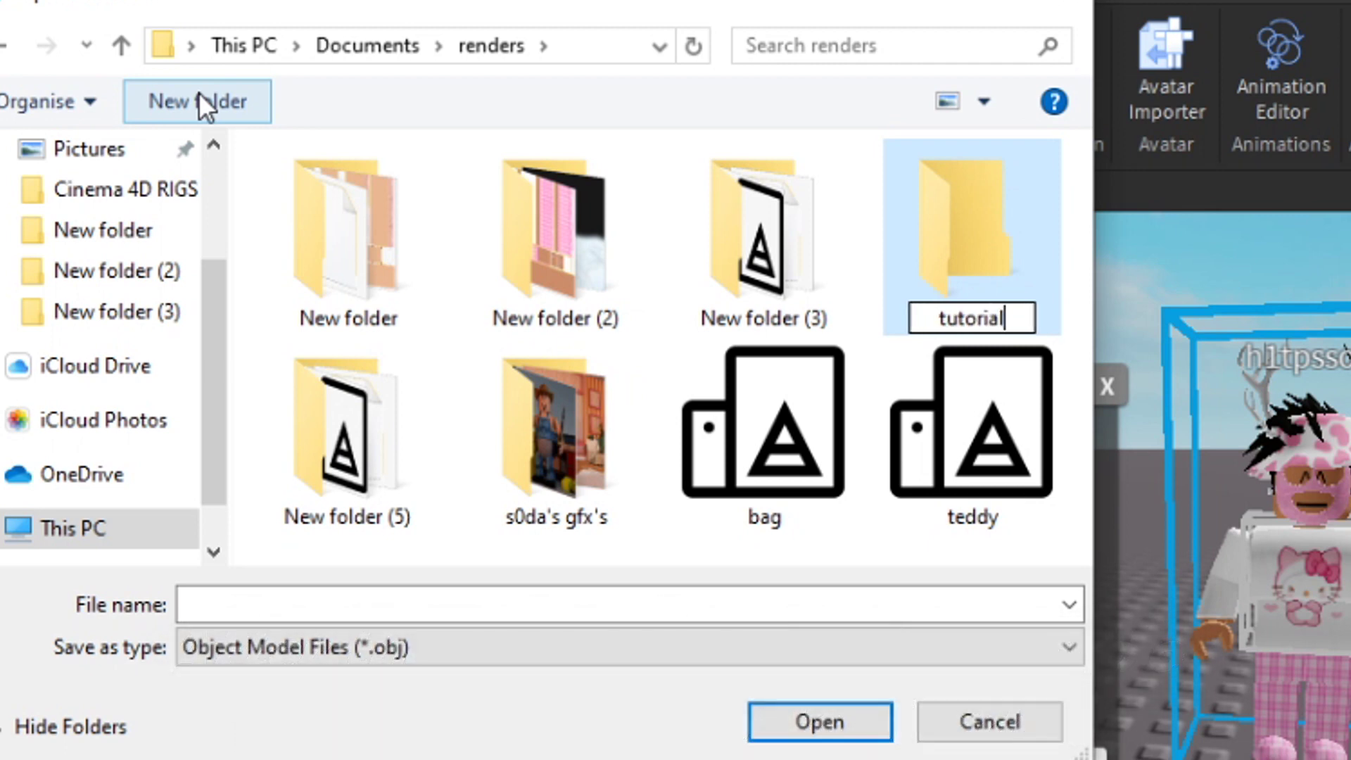
pyautogui.press('Return')
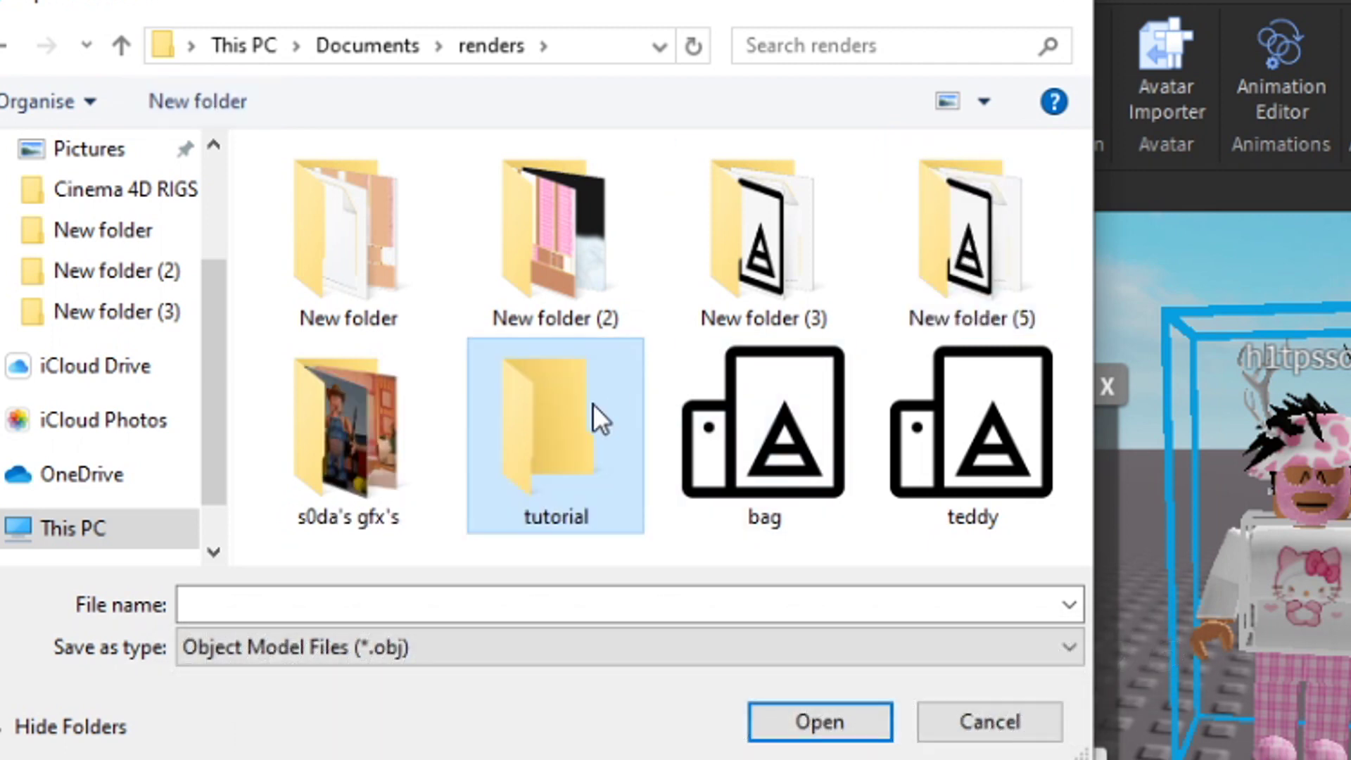
# Save the avatar OBJ as 'tutorial' inside the tutorial folder.
pyautogui.doubleClick(592, 403)
pyautogui.click(678, 612)
pyautogui.write('t')
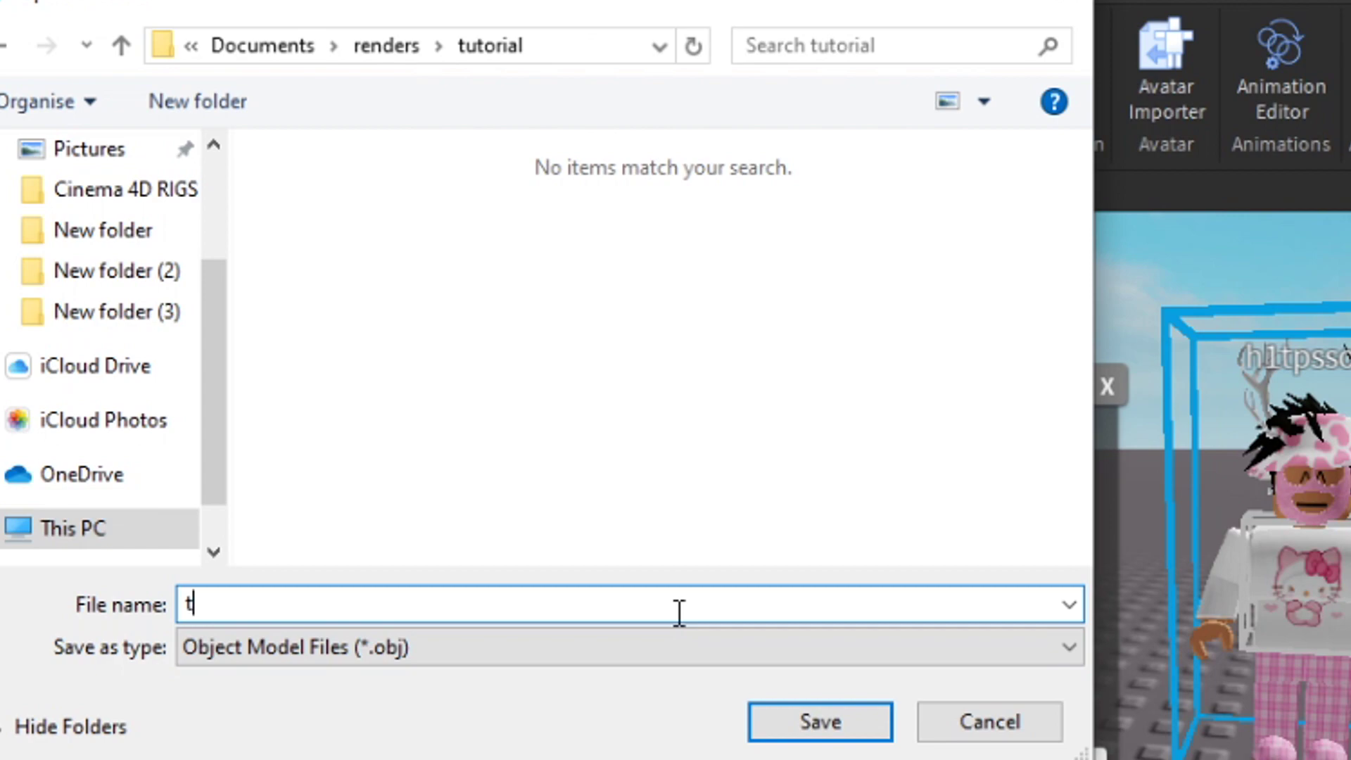
pyautogui.write('utorial')
pyautogui.press('Return')
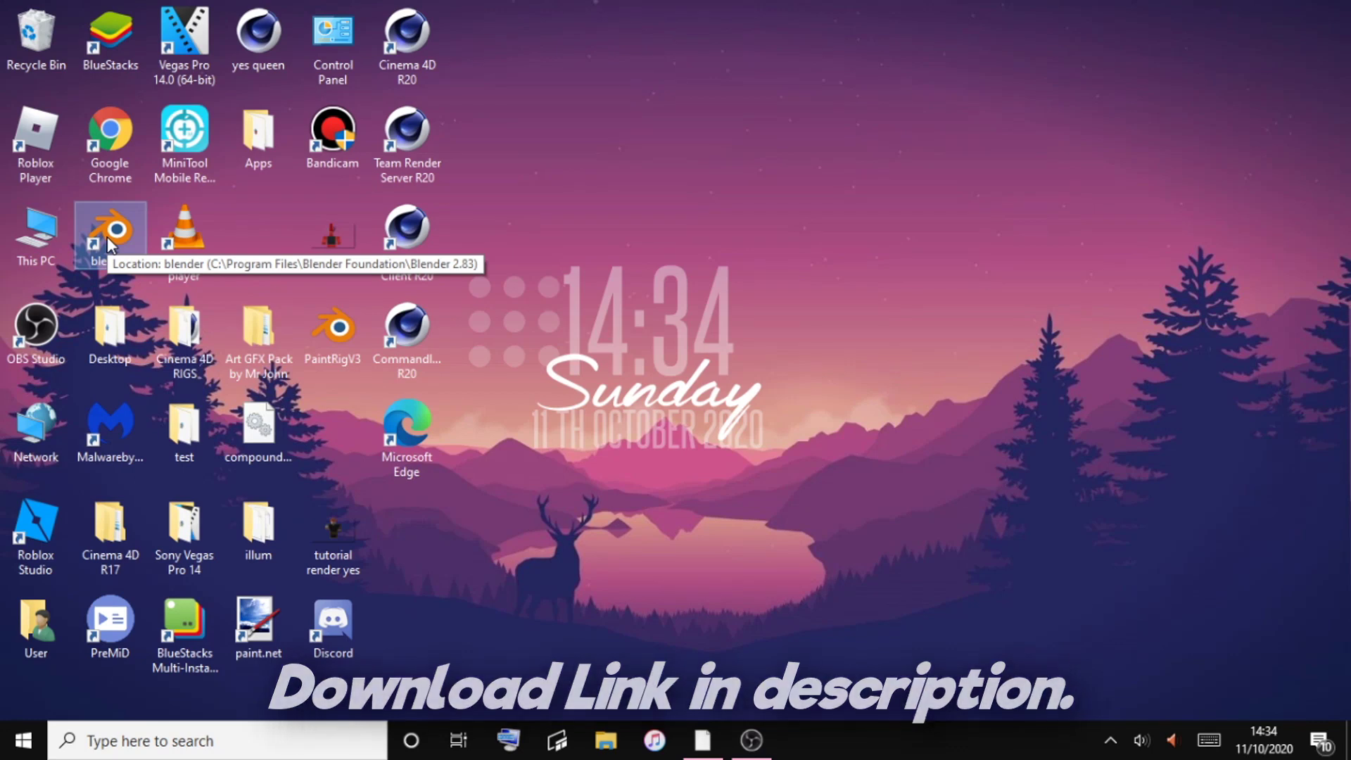
# Launch Blender 2.83 from its desktop shortcut.
pyautogui.doubleClick(109, 244)
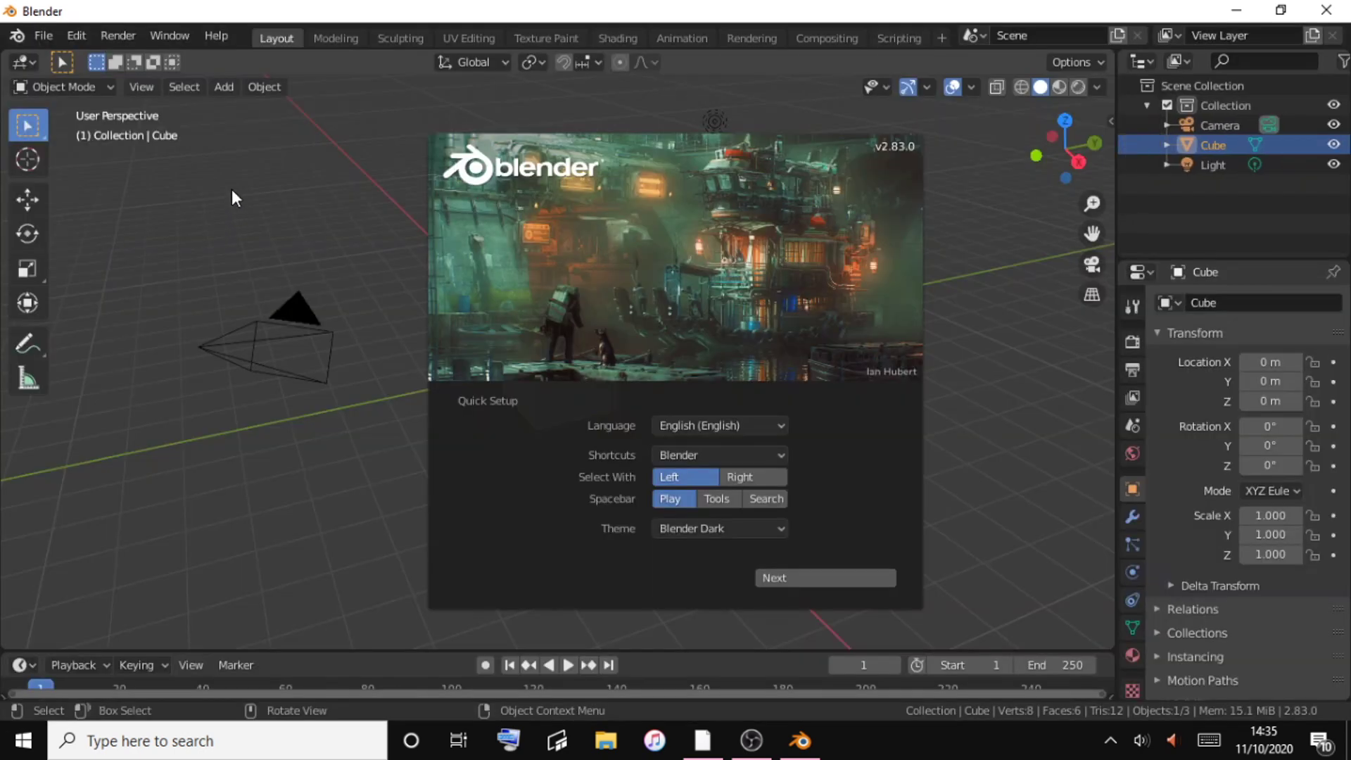
# Dismiss the splash screen and orbit the default scene to a diagonal view showing the camera.
pyautogui.click(270, 189)
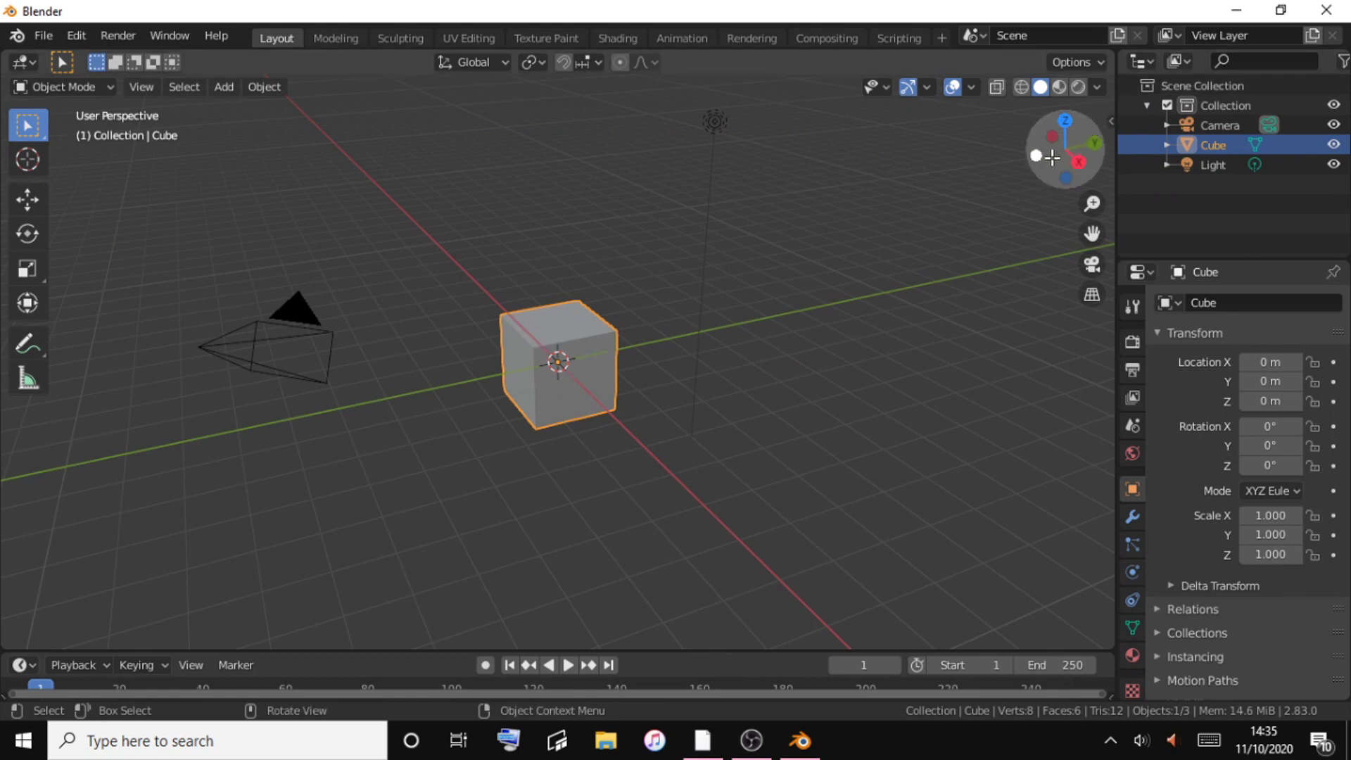
pyautogui.moveTo(997, 137); pyautogui.dragTo(1003, 139)
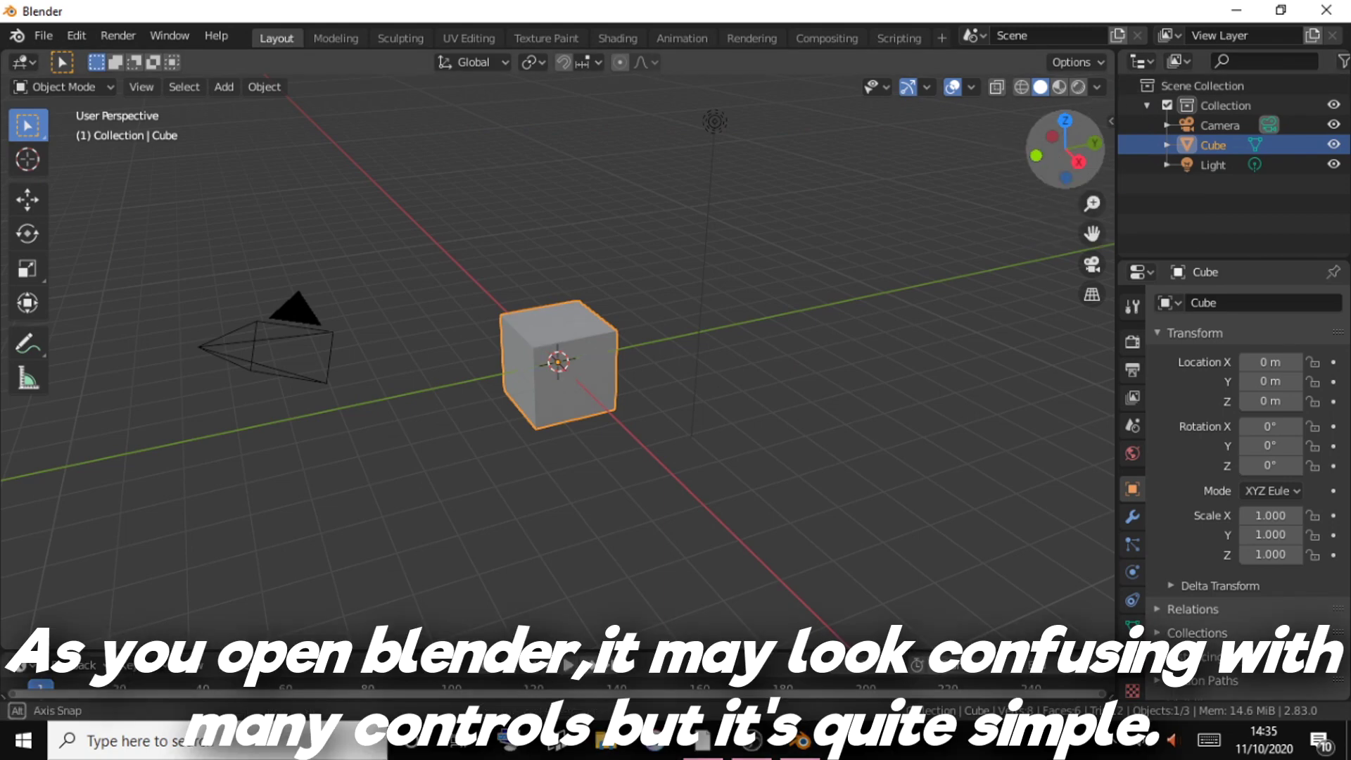
pyautogui.click(719, 366)
pyautogui.moveTo(719, 366); pyautogui.dragTo(910, 236, button='middle')
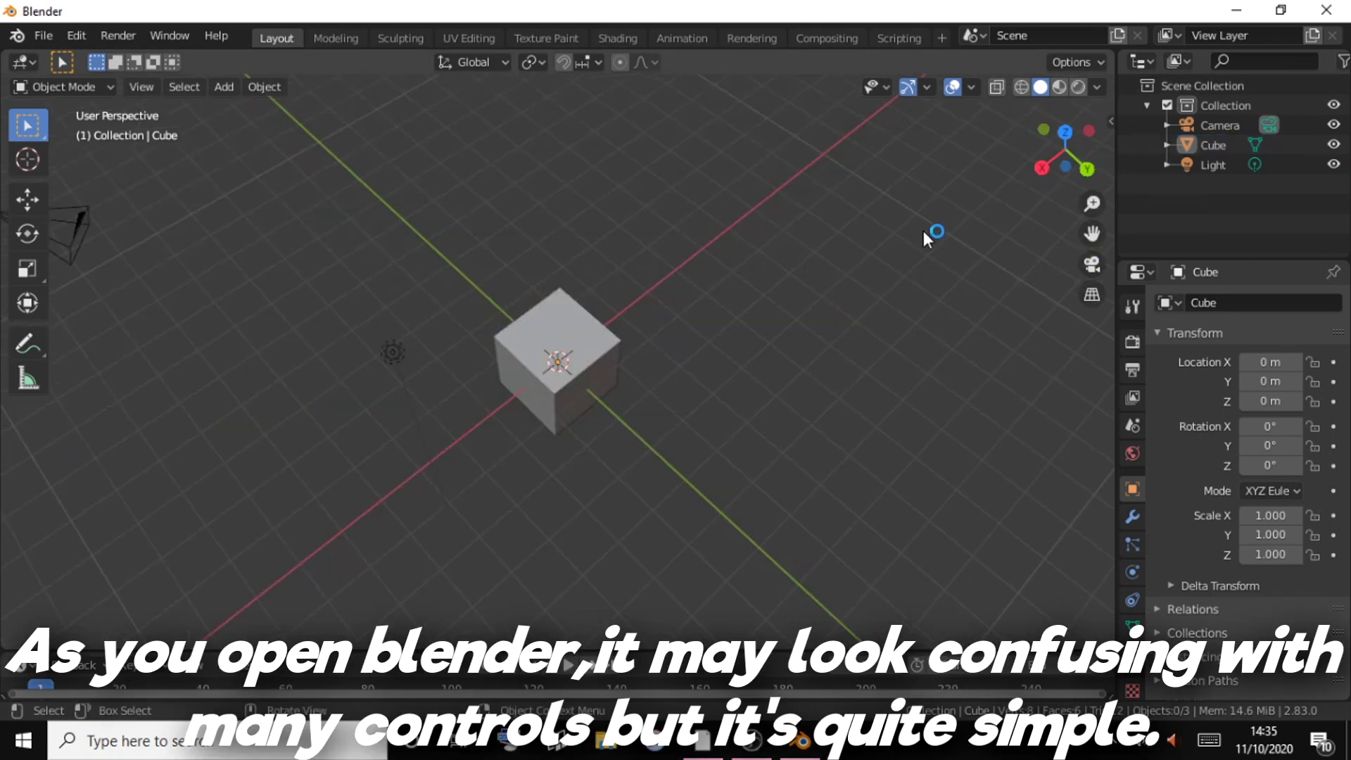
pyautogui.moveTo(1046, 150)
pyautogui.mouseDown()
pyautogui.moveTo(1069, 204)
pyautogui.moveTo(1055, 176)
pyautogui.moveTo(751, 204)
pyautogui.mouseUp()
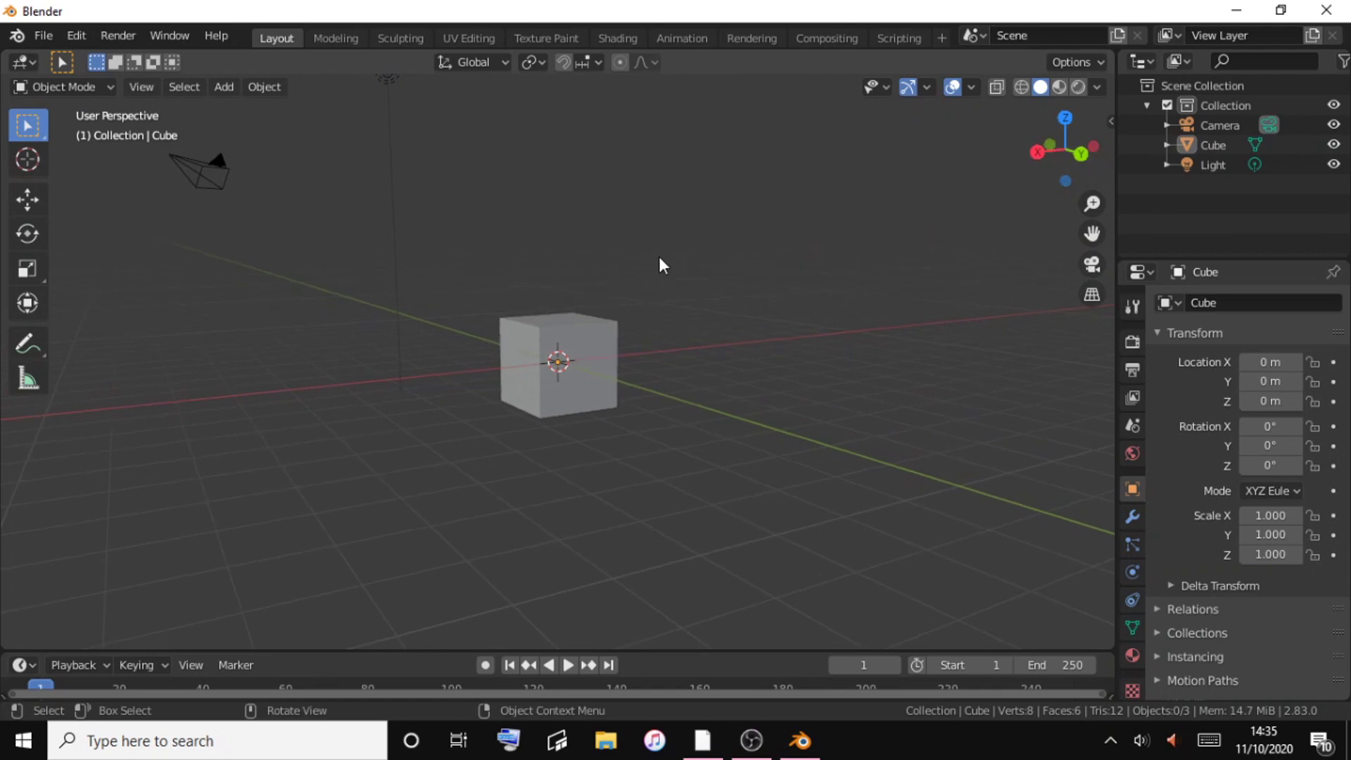
pyautogui.click(50, 33)
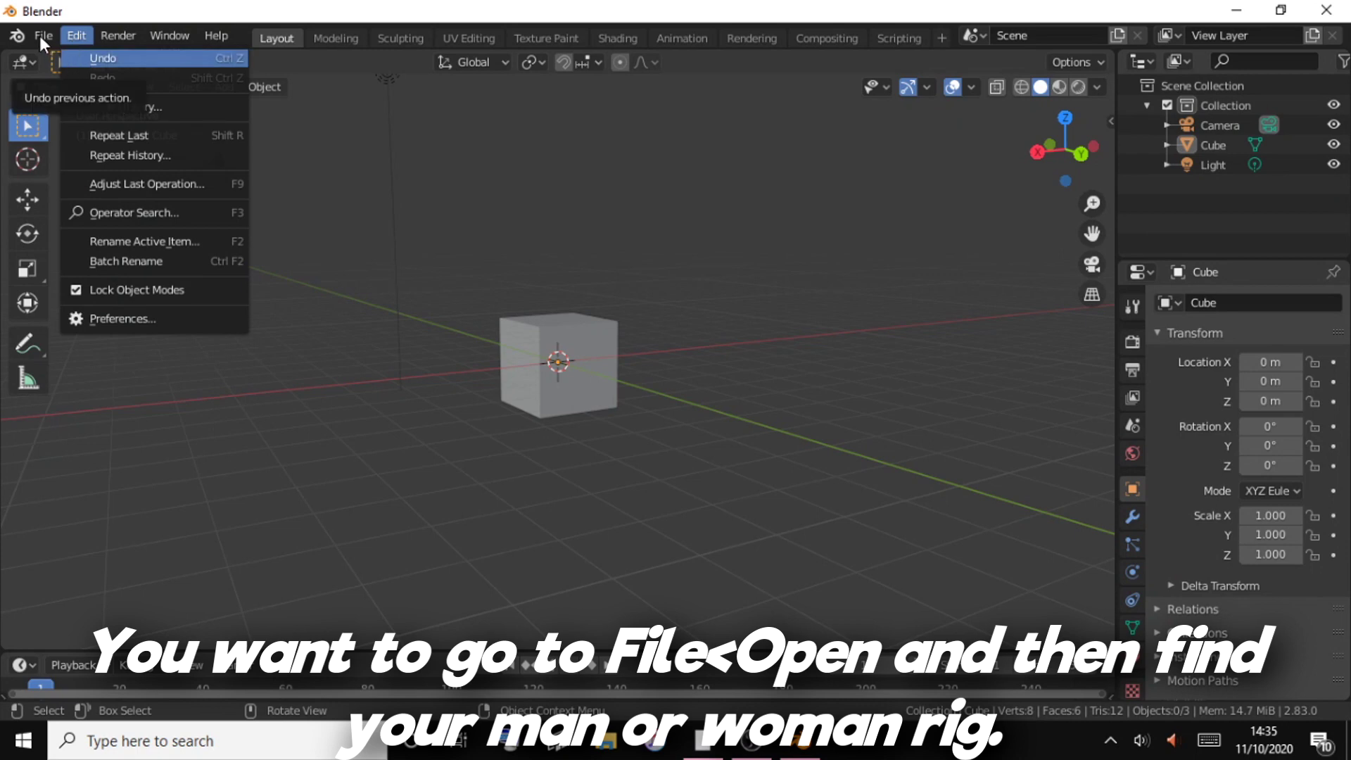
# Open Downloads\RobloxRig_Man\Rig\Default.blend without saving the startup scene.
pyautogui.click(40, 33)
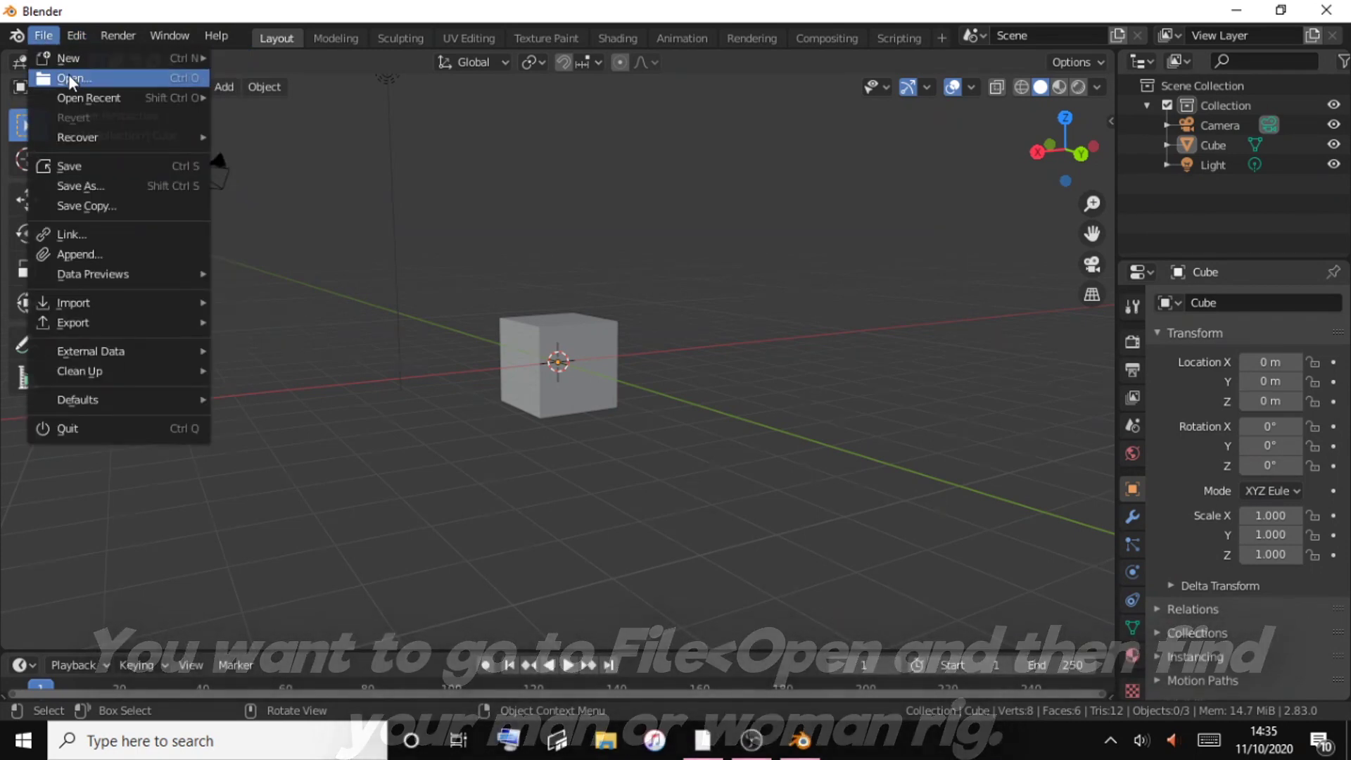
pyautogui.click(69, 74)
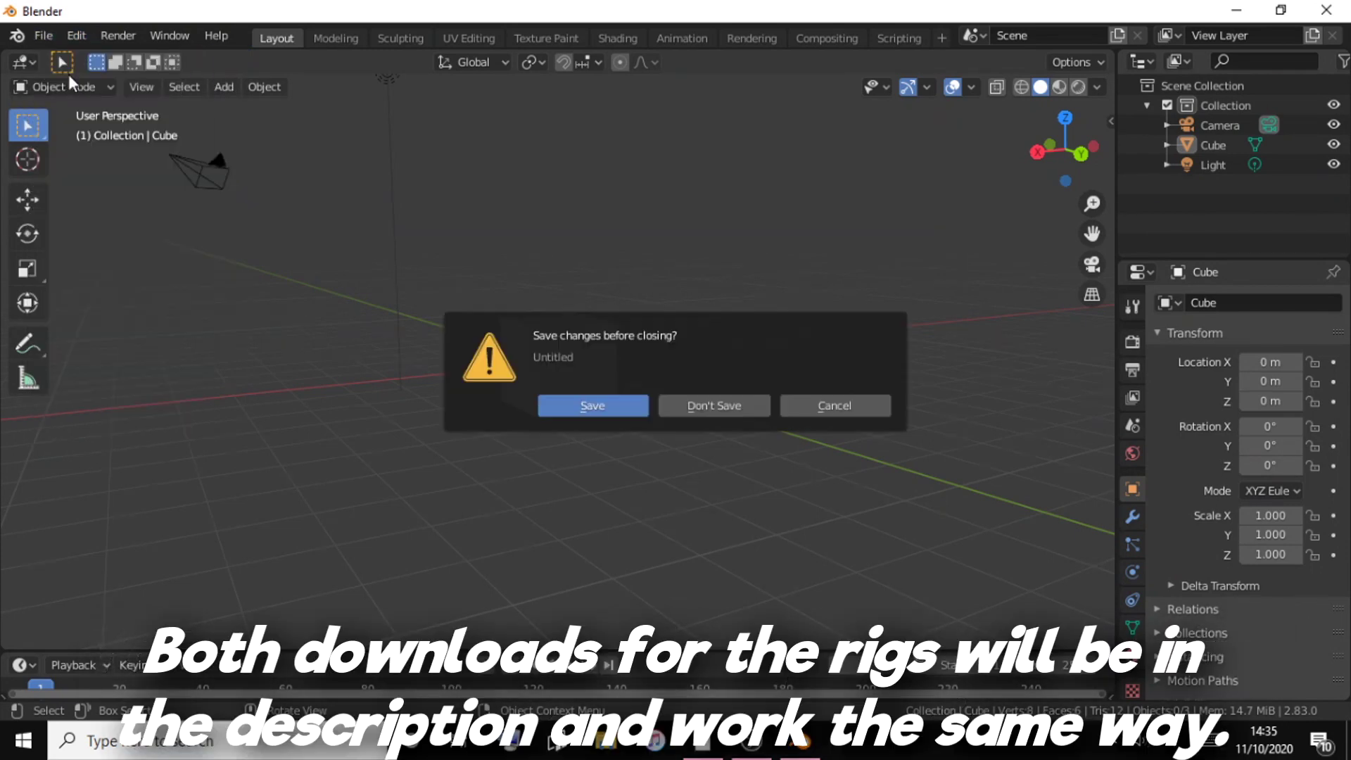
pyautogui.click(761, 408)
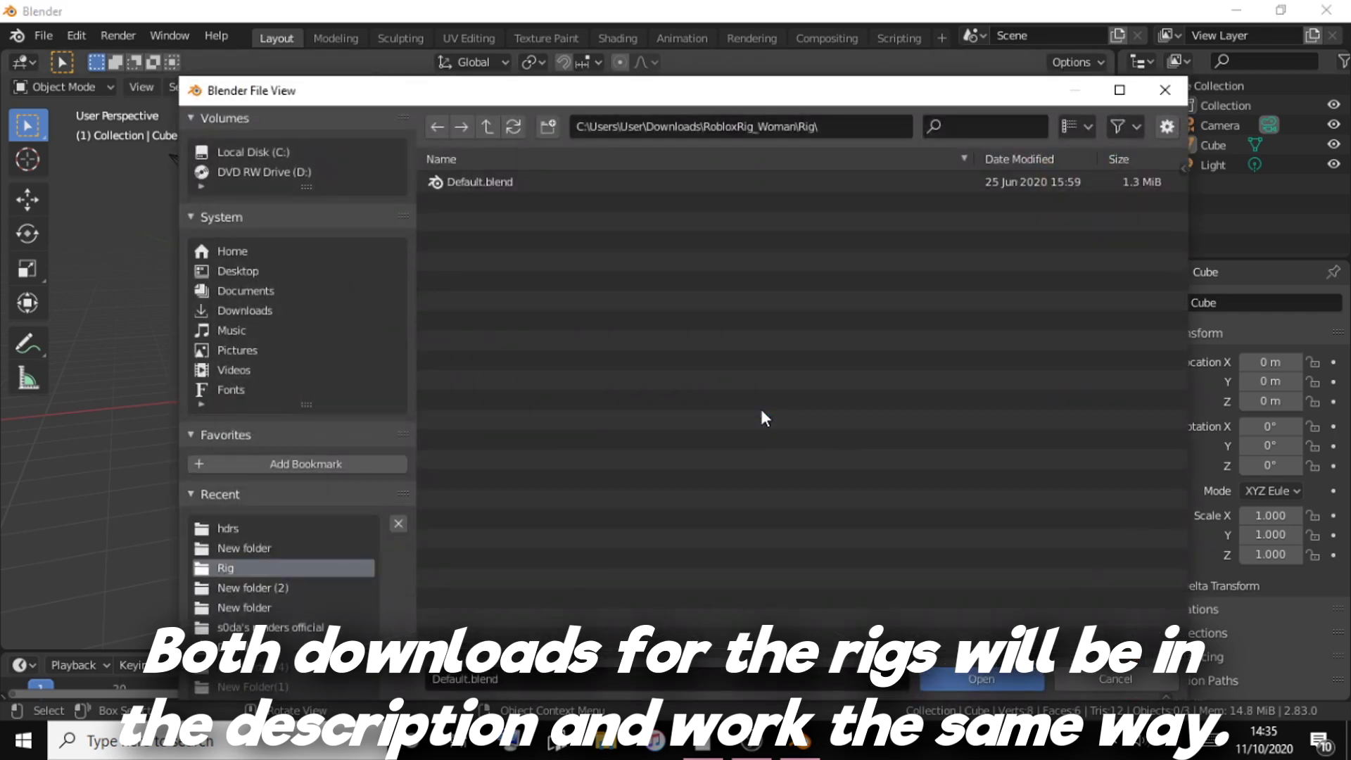
pyautogui.click(261, 313)
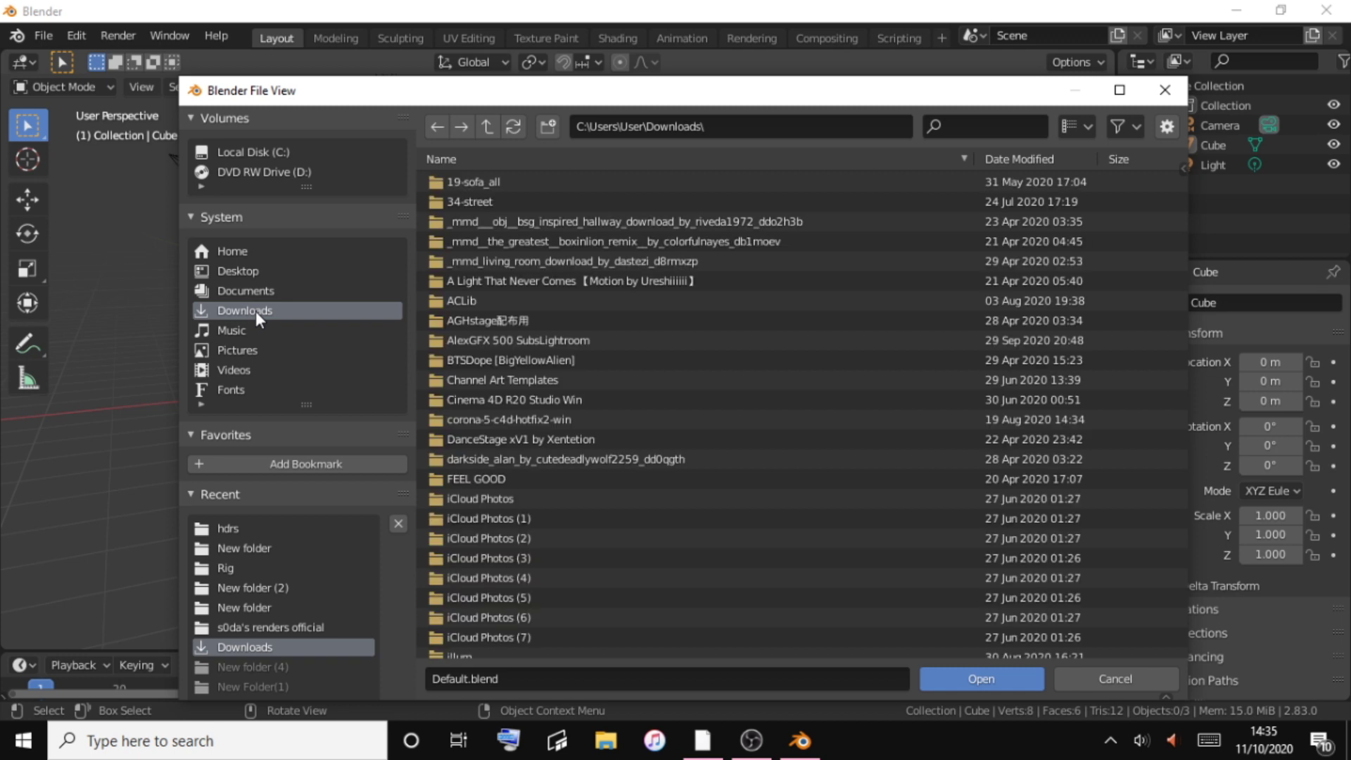
pyautogui.moveTo(1182, 244); pyautogui.dragTo(1187, 441)
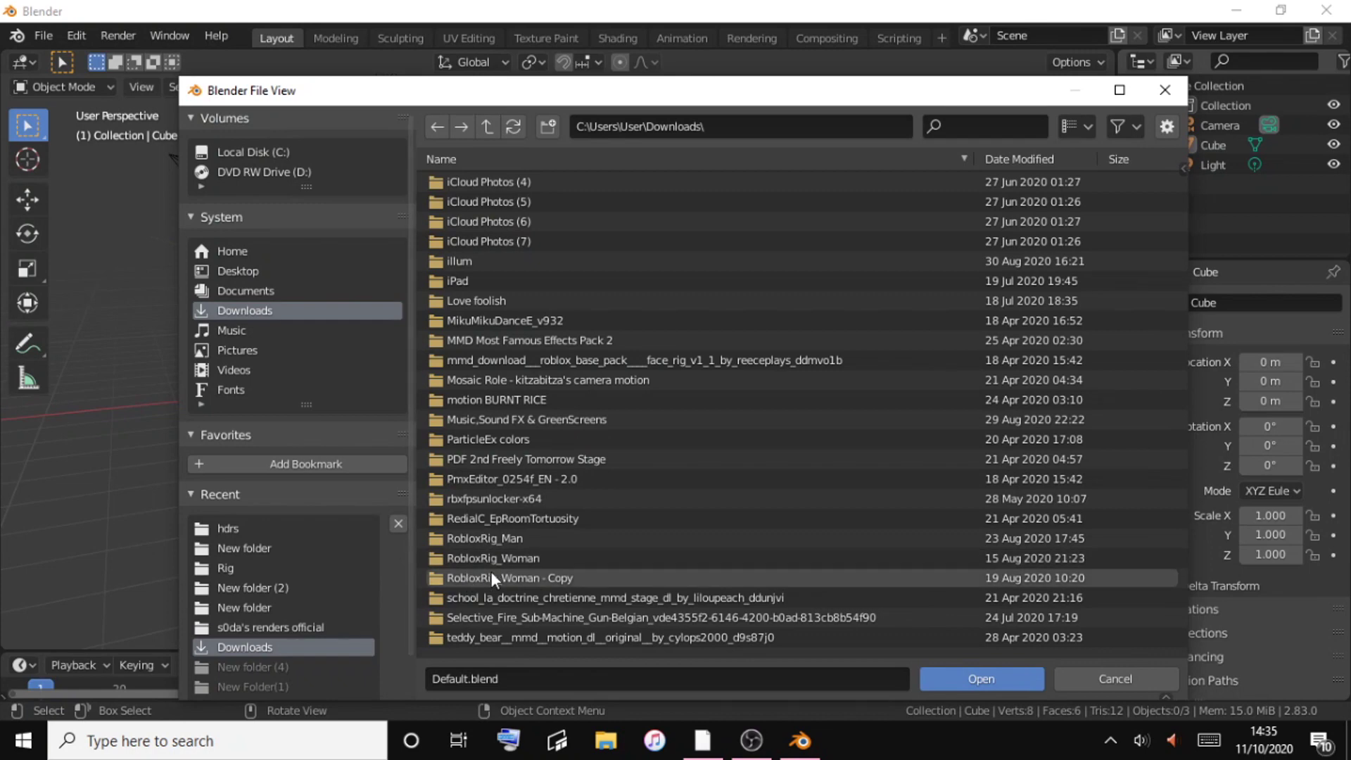
pyautogui.click(487, 538)
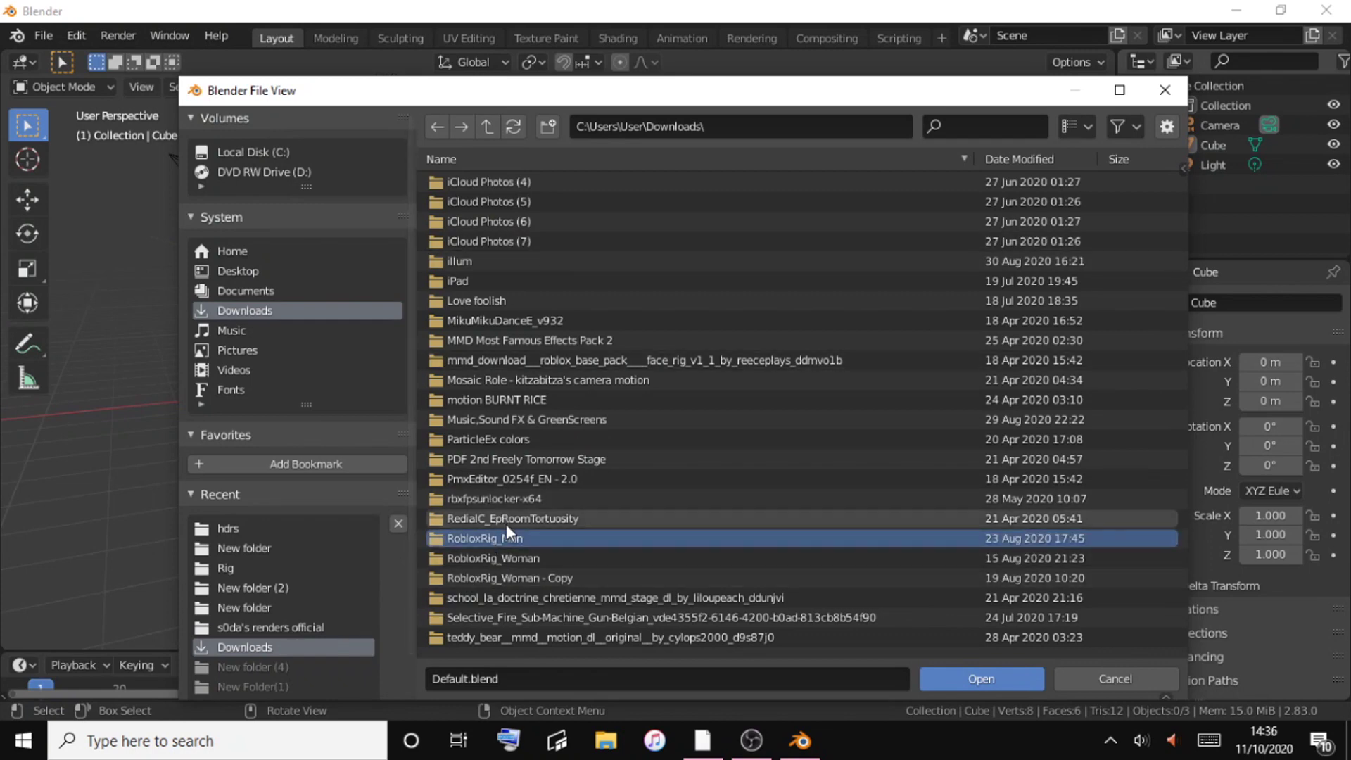
pyautogui.doubleClick(496, 535)
pyautogui.doubleClick(460, 180)
pyautogui.doubleClick(492, 185)
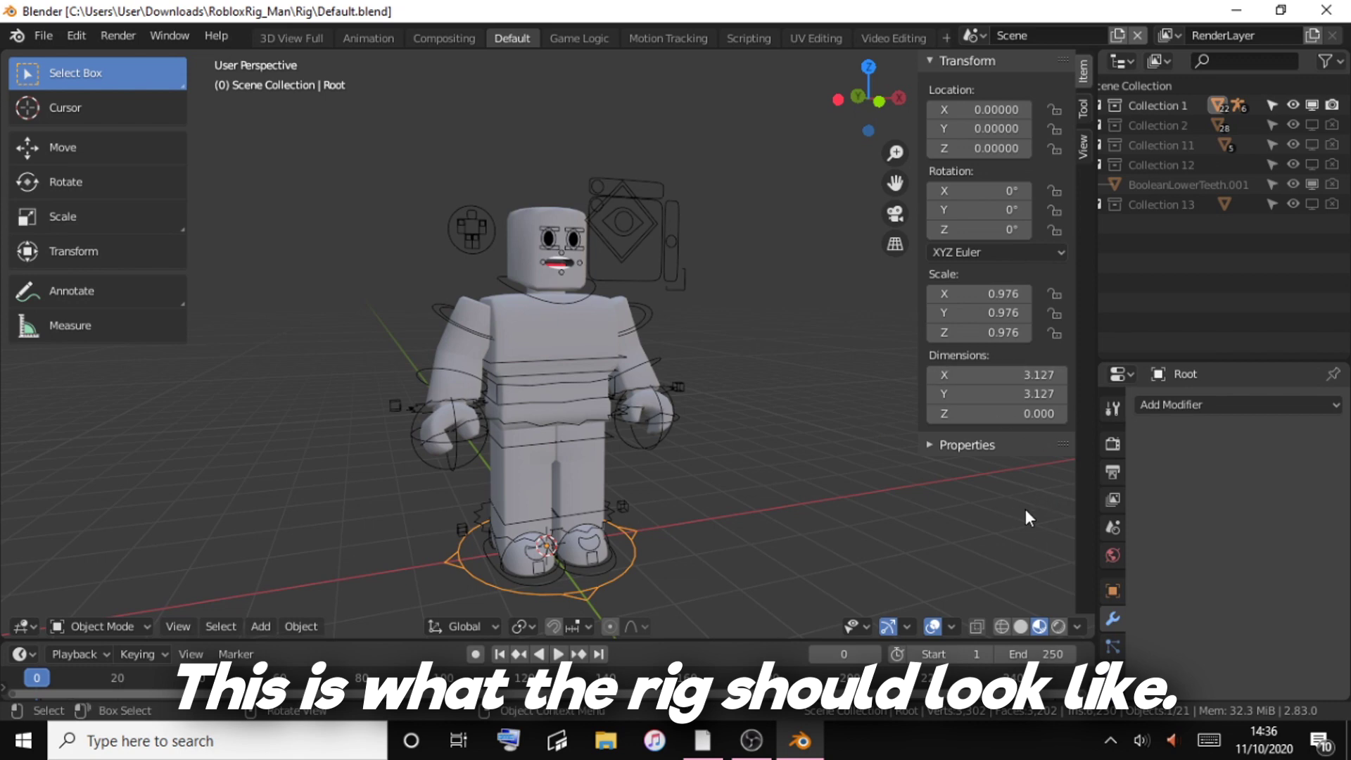
# Zoom in on the rig and select its head object, Rigcreationsman6.
pyautogui.moveTo(868, 98)
pyautogui.mouseDown()
pyautogui.moveTo(883, 100)
pyautogui.moveTo(855, 100)
pyautogui.mouseUp()
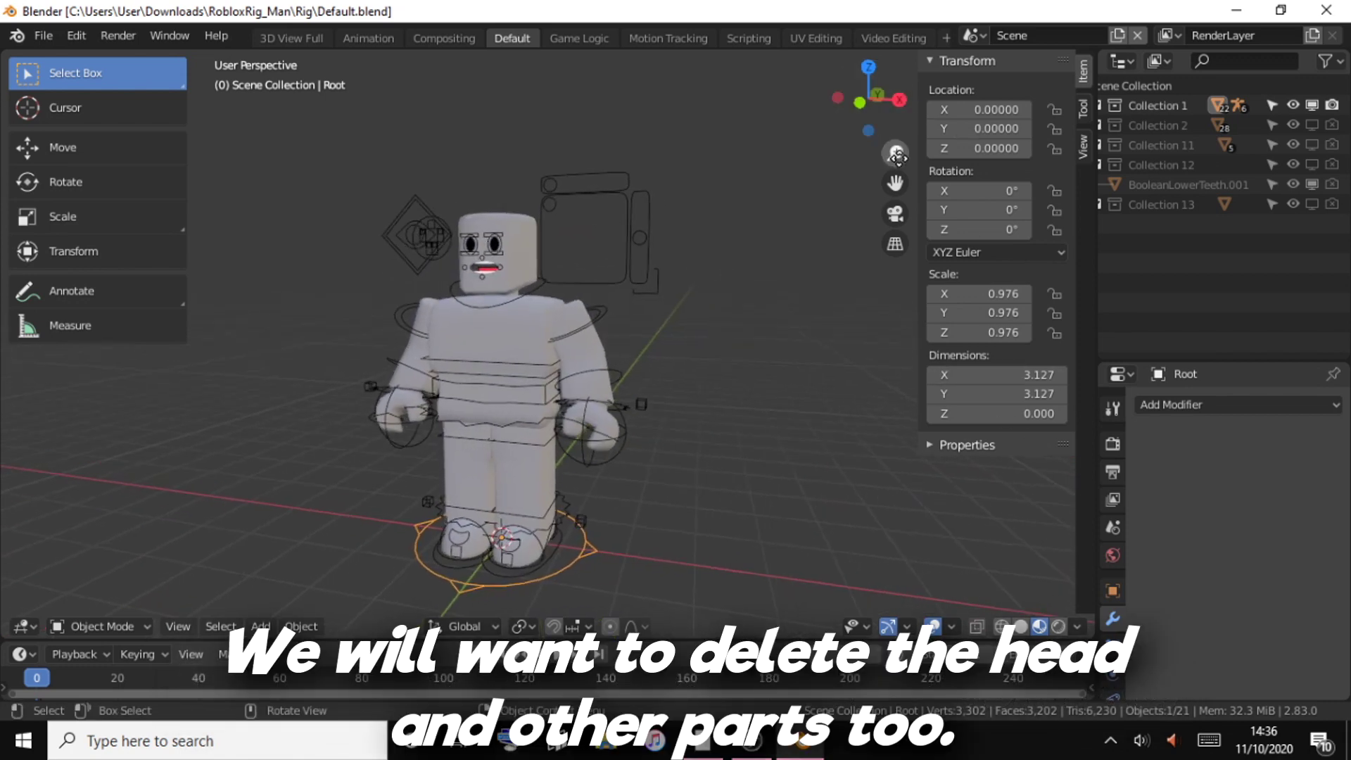
pyautogui.moveTo(894, 152); pyautogui.dragTo(886, 179)
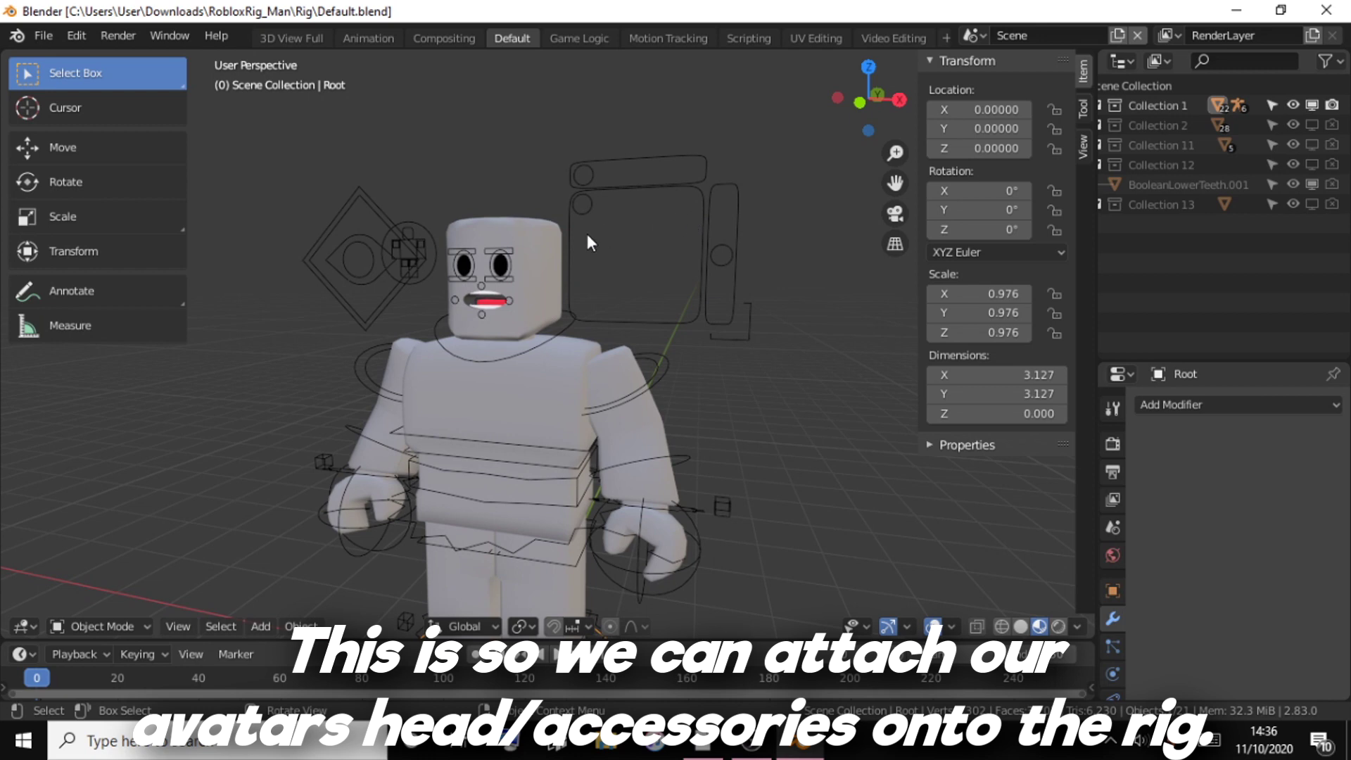
pyautogui.click(533, 262)
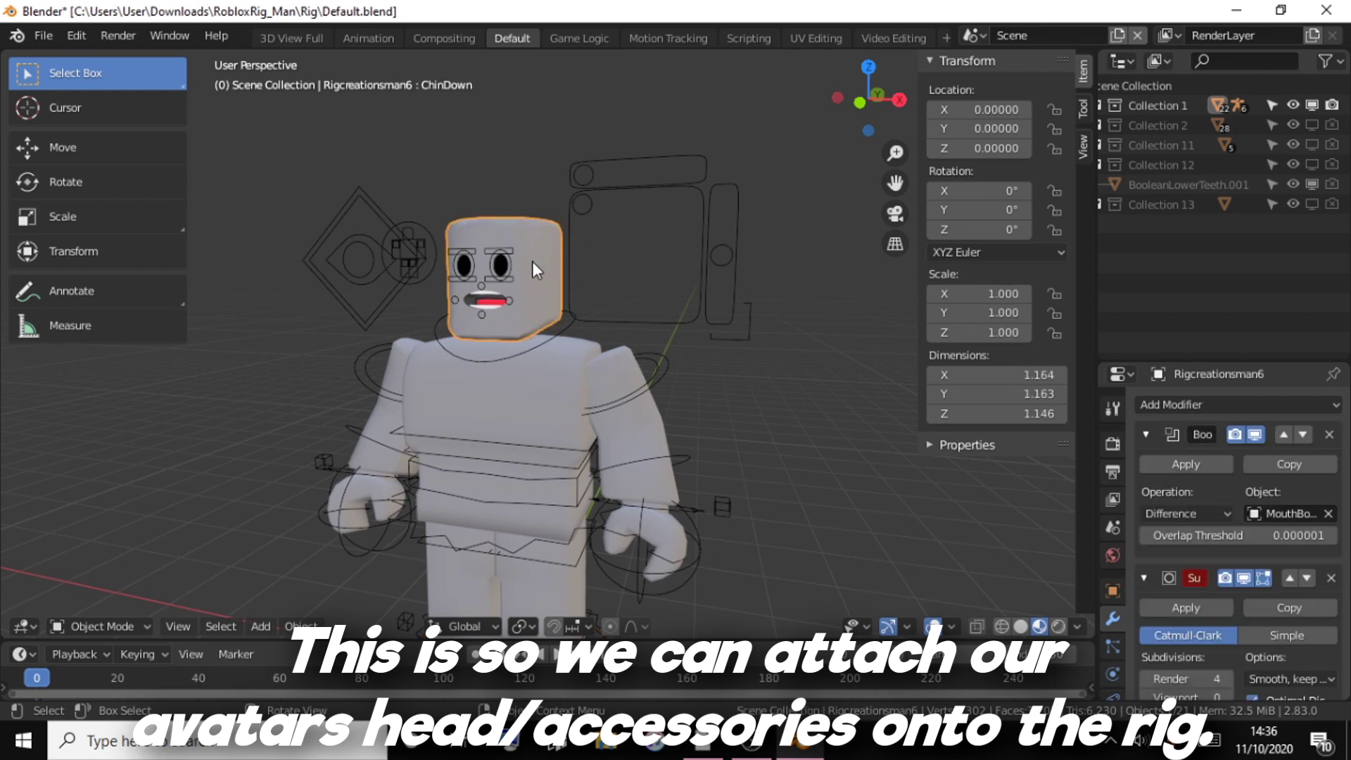
# Delete the rig's head plus its eyes, mouth, teeth and tongue pieces.
pyautogui.click(806, 280)
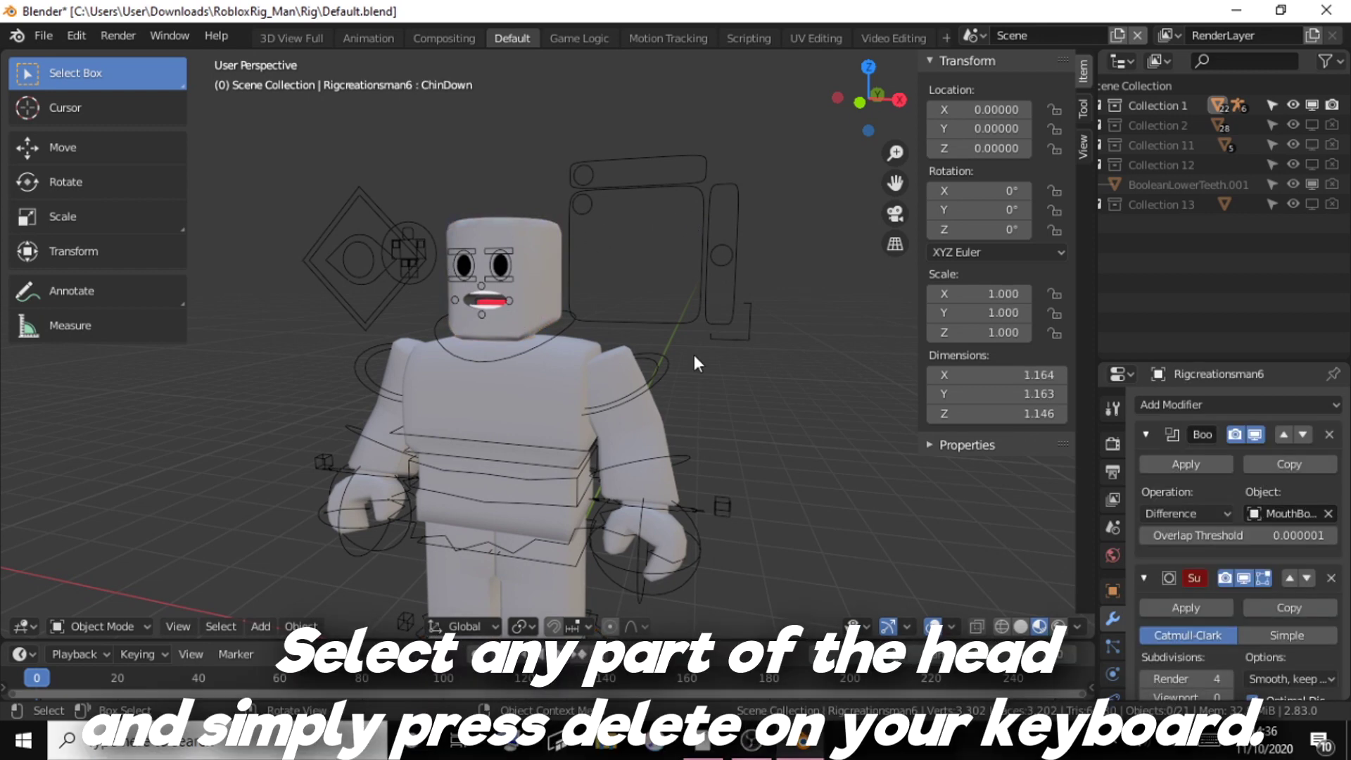
pyautogui.scroll(3, 556, 239)
pyautogui.scroll(2, 598, 243)
pyautogui.click(649, 246)
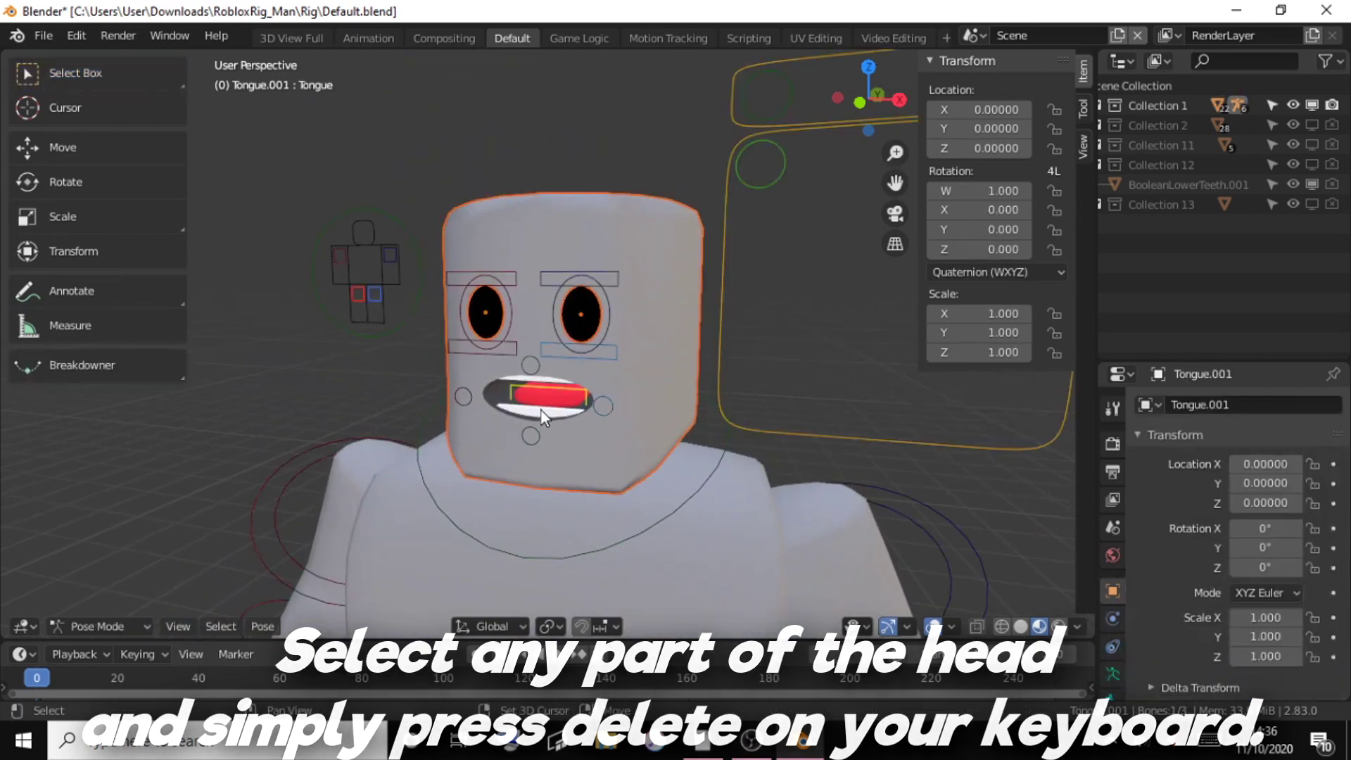
pyautogui.scroll(3, 770, 277)
pyautogui.scroll(2, 770, 277)
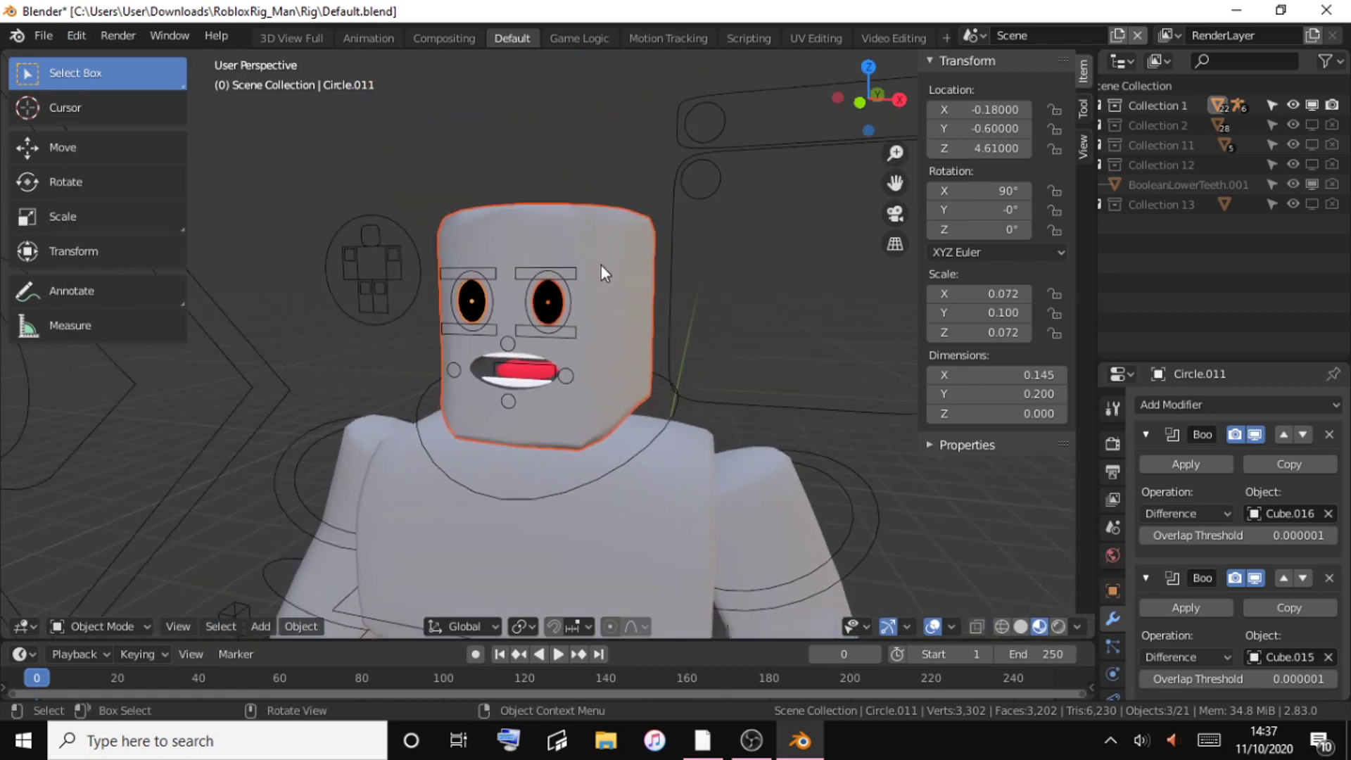
pyautogui.click(520, 752)
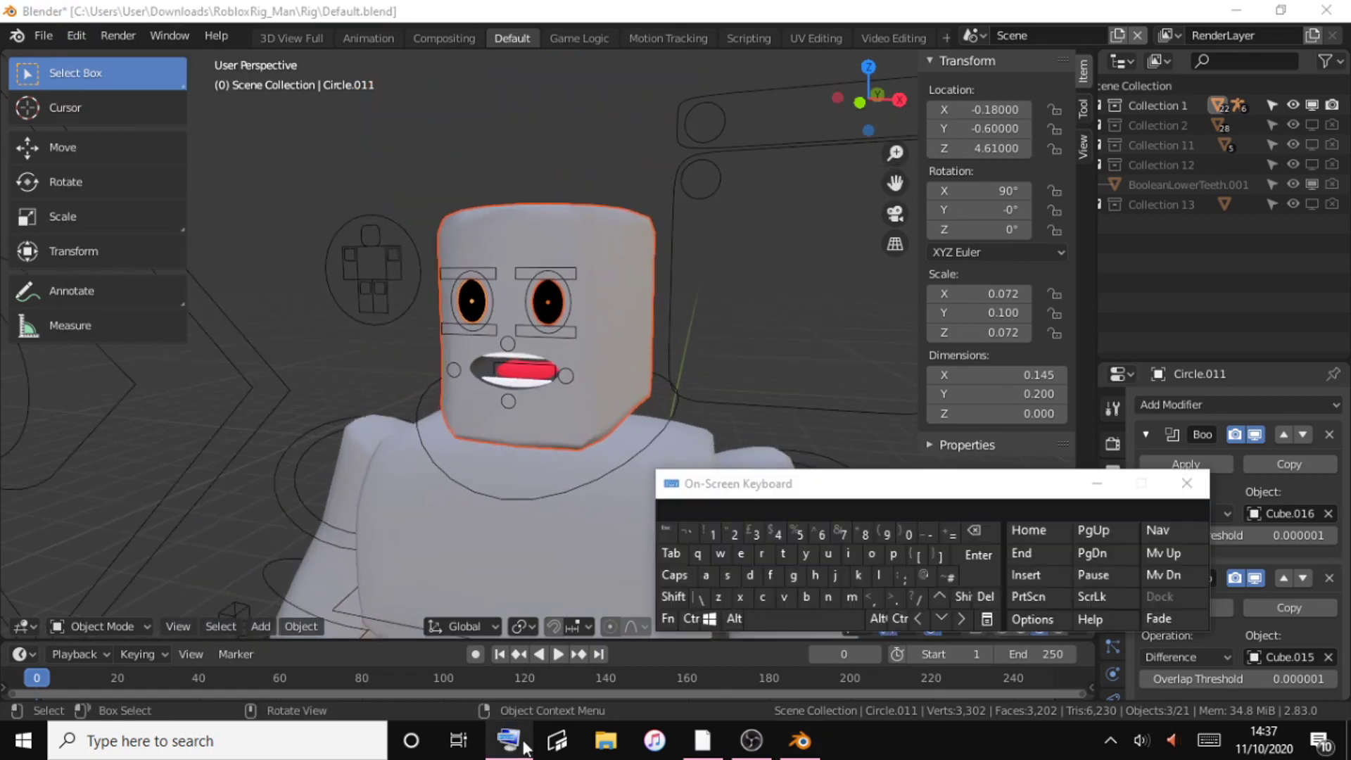
pyautogui.click(602, 294)
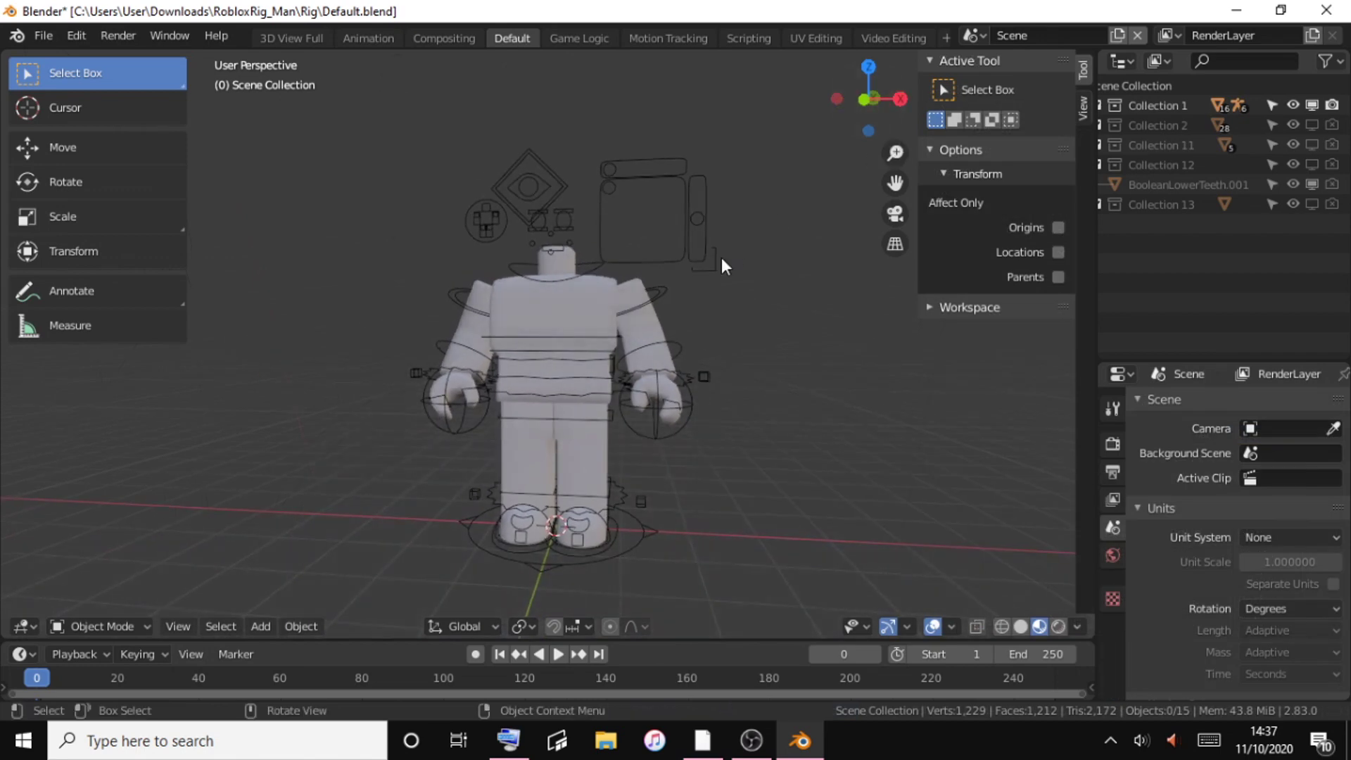
# Turn a widened side area into a Shader Editor showing the right arm's (Rigcreationsman5) material.
pyautogui.moveTo(1096, 215); pyautogui.dragTo(959, 213)
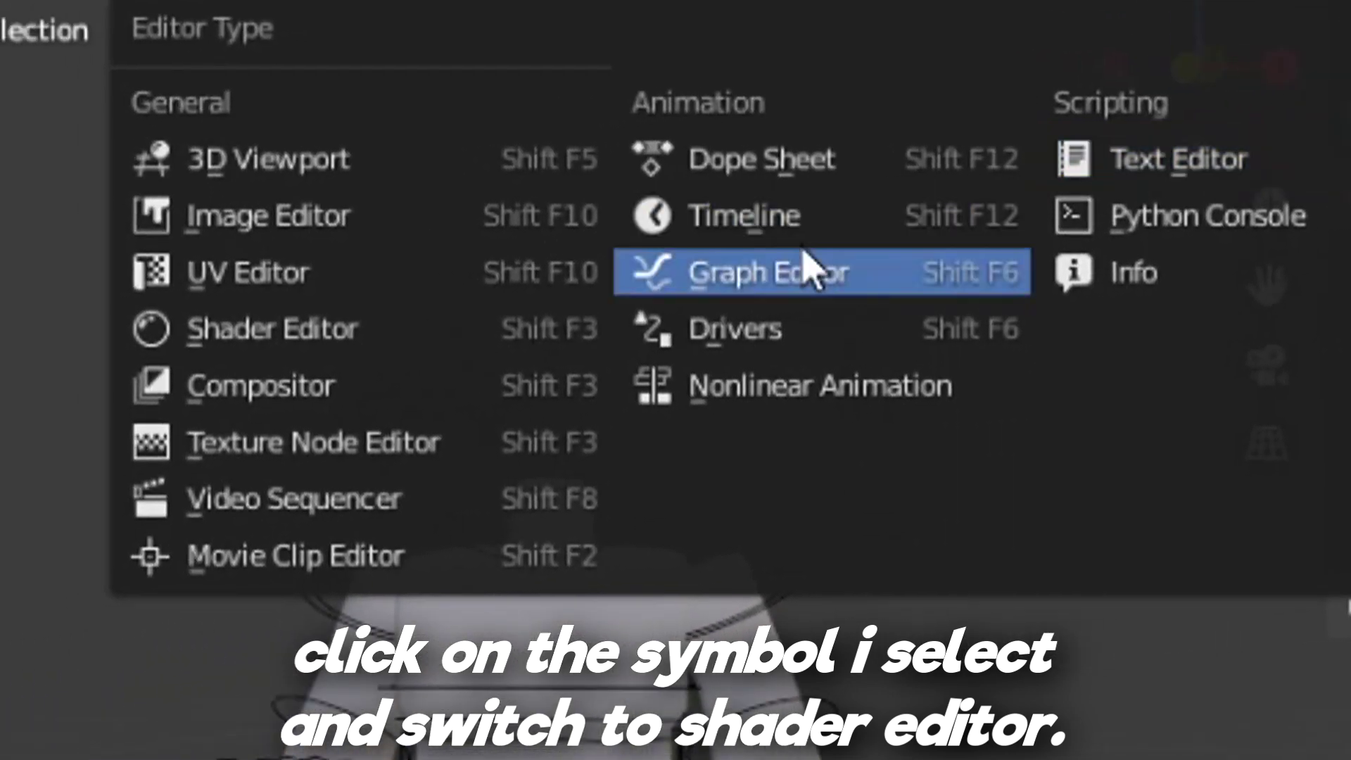
pyautogui.click(467, 339)
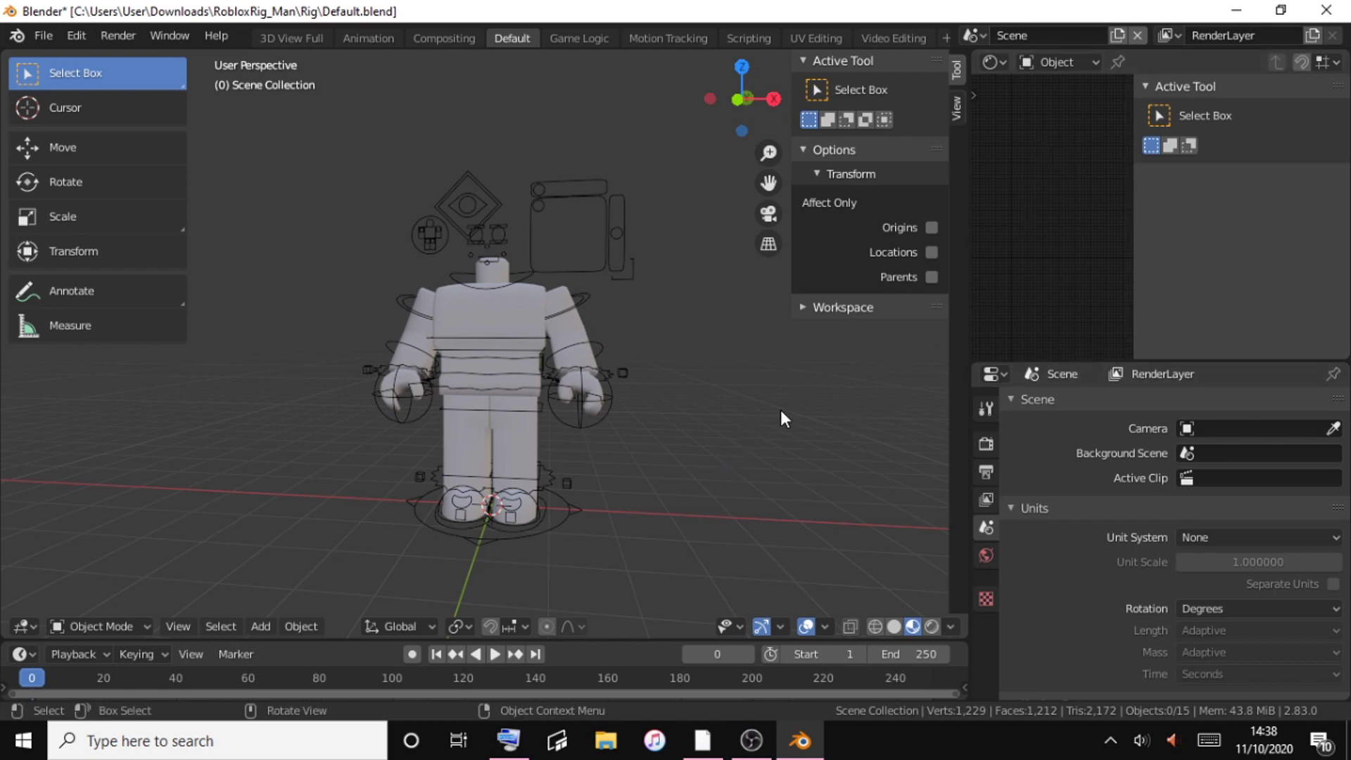
pyautogui.click(575, 327)
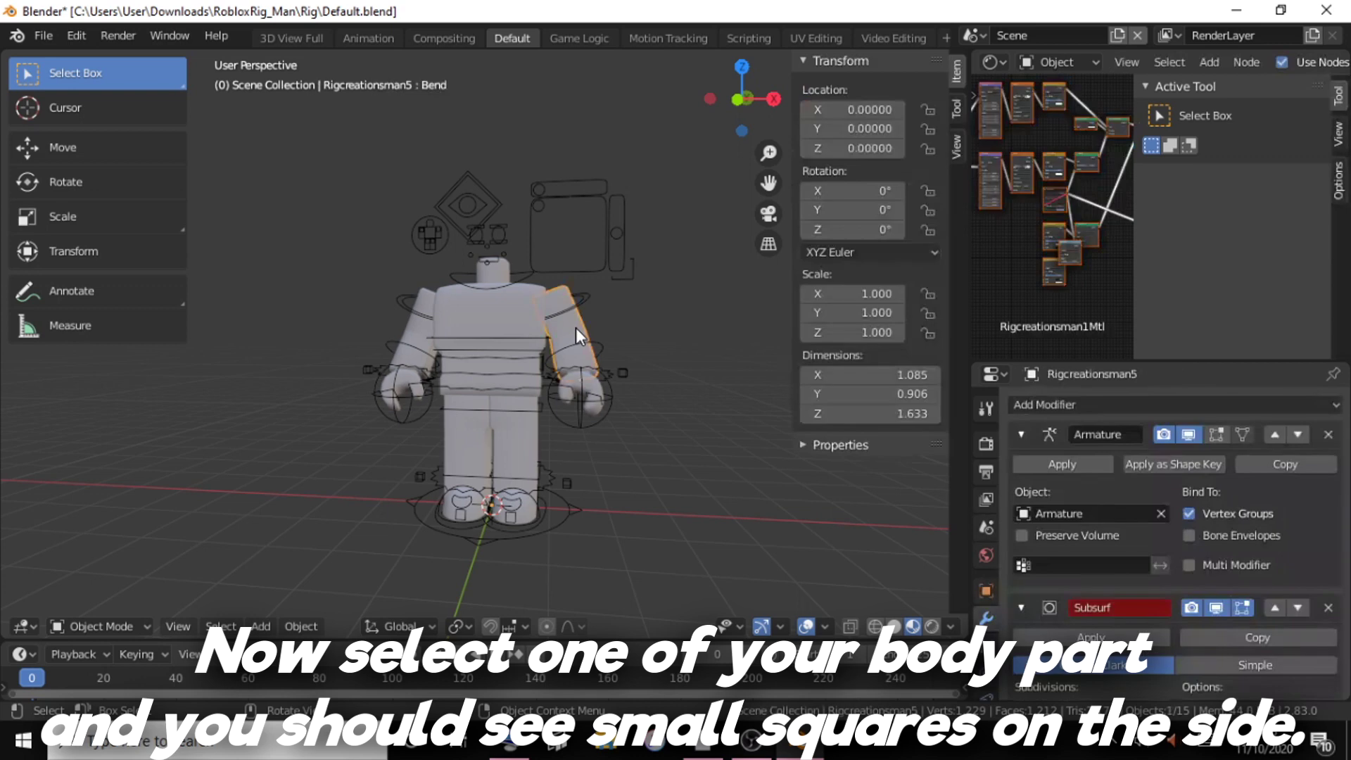
# Zoom into the arm material's node graph and deselect all nodes.
pyautogui.click(1130, 61)
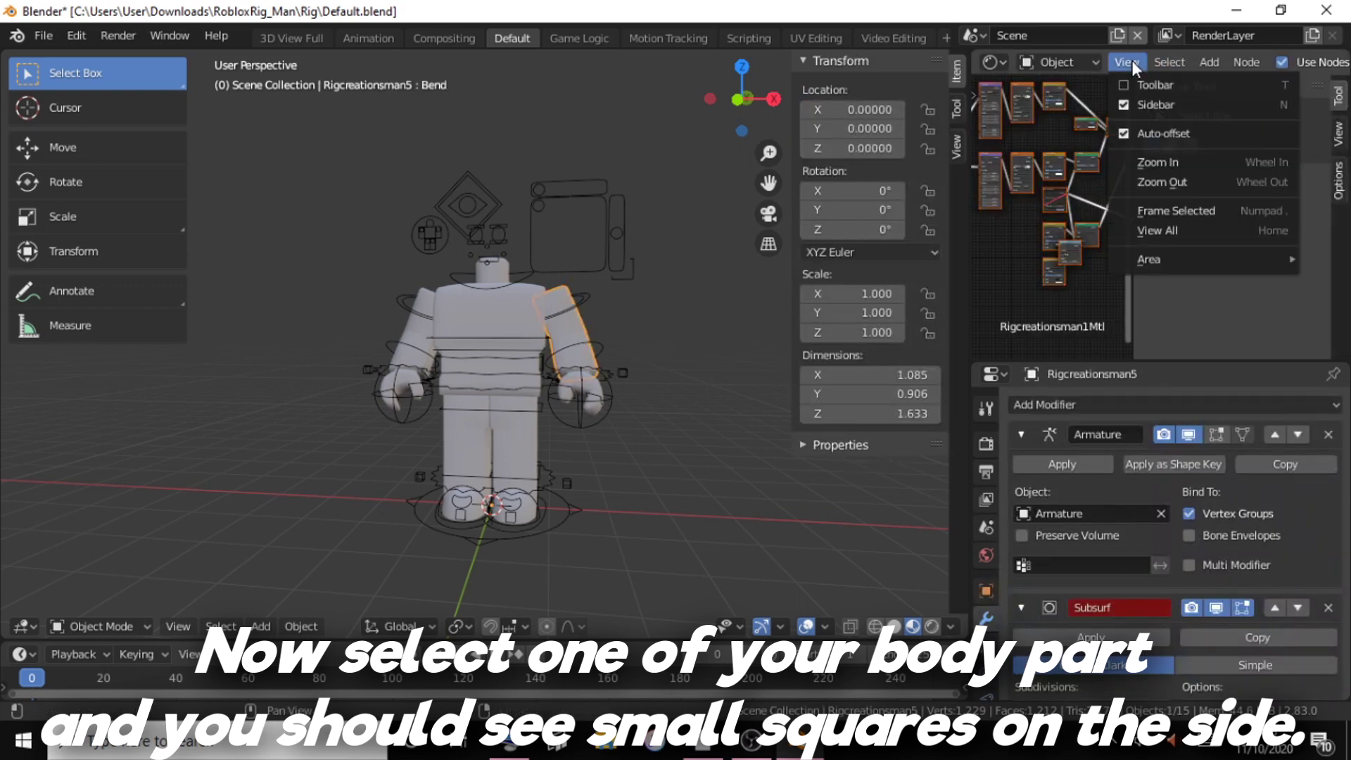
pyautogui.click(1148, 162)
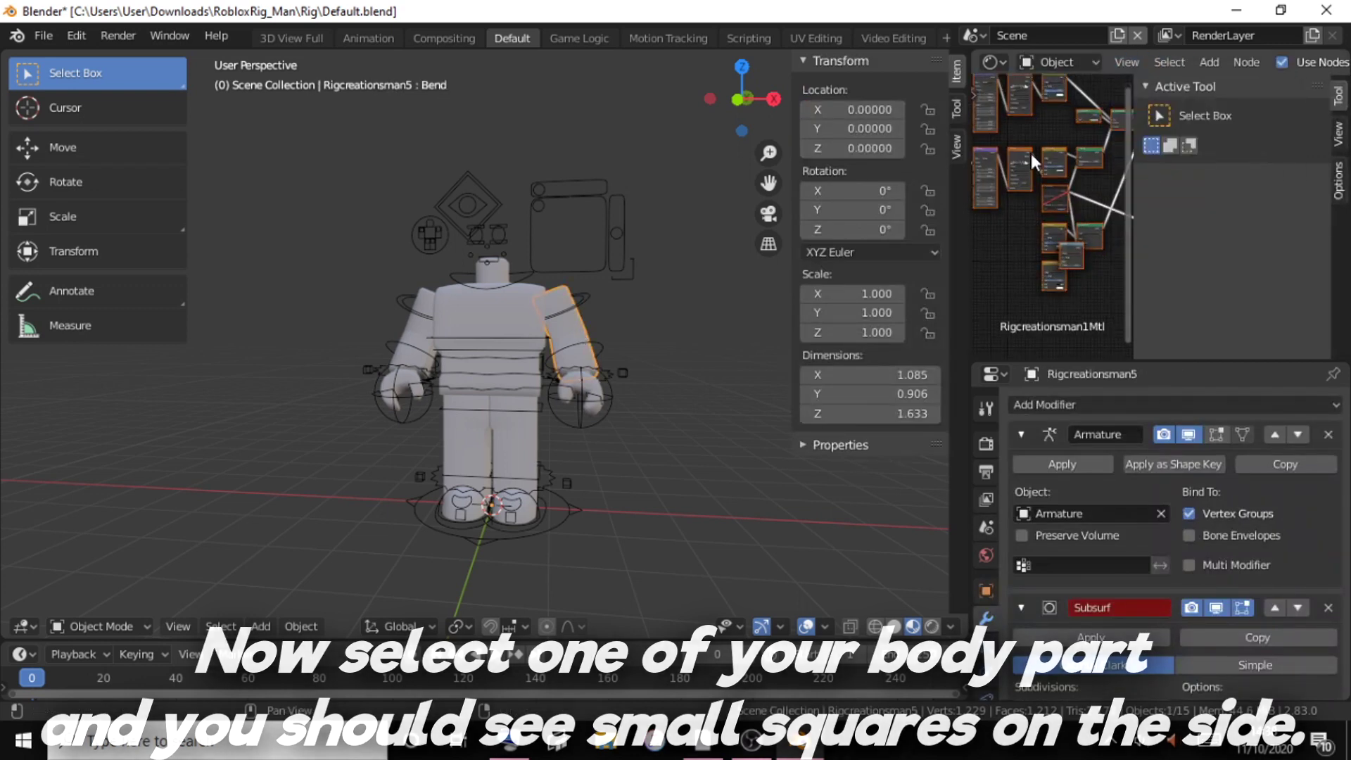
pyautogui.scroll(1, 1023, 154)
pyautogui.scroll(1, 1023, 153)
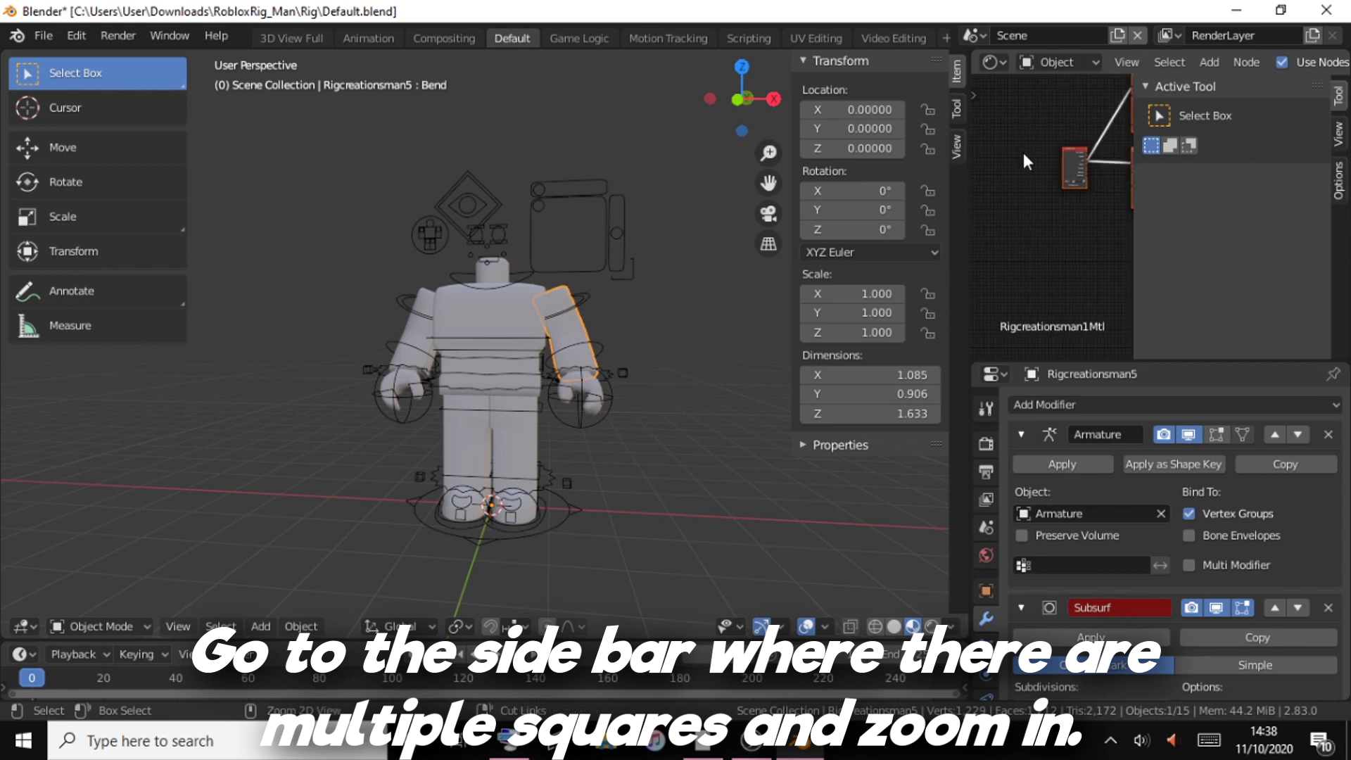
pyautogui.scroll(1, 1023, 158)
pyautogui.click(1019, 259)
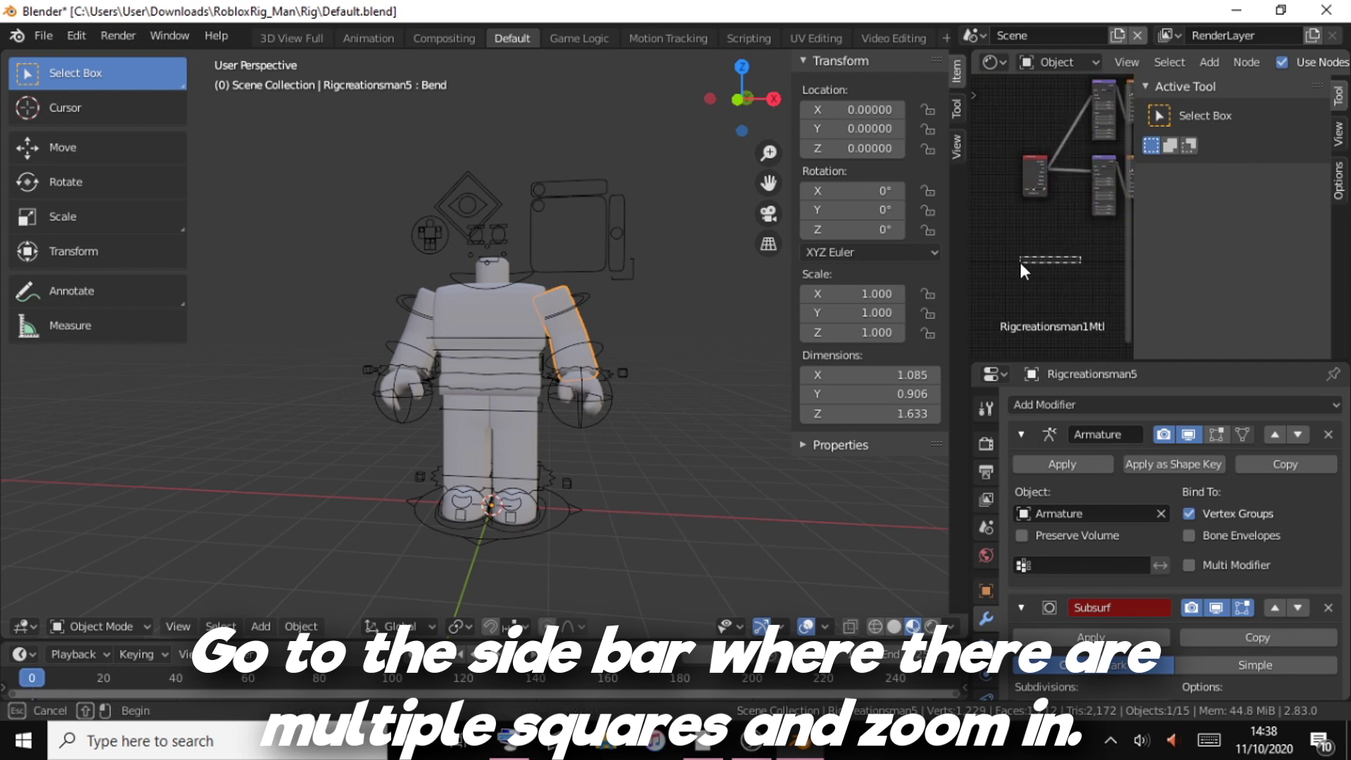
pyautogui.moveTo(1039, 356); pyautogui.dragTo(1057, 356)
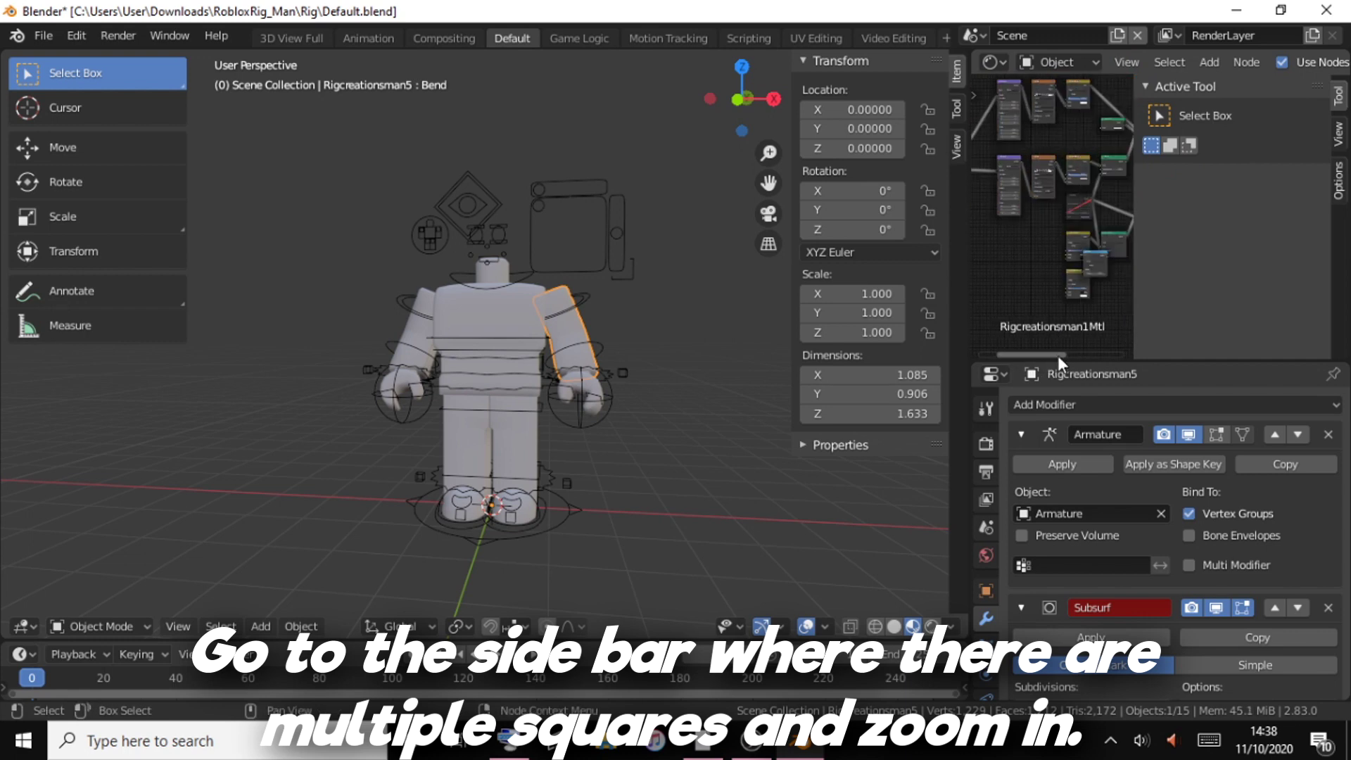
# Zoom the node graph in further with repeated View > Zoom In.
pyautogui.click(1126, 62)
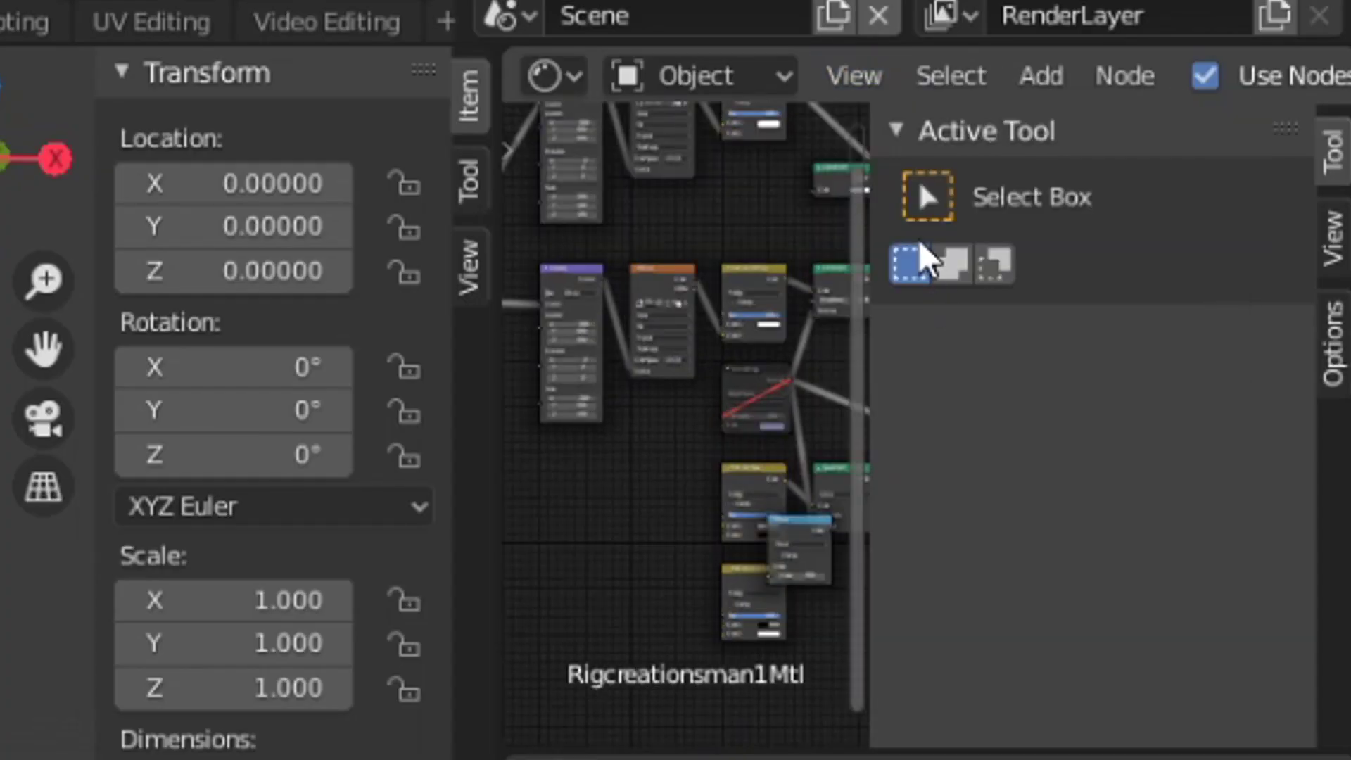
pyautogui.click(1126, 62)
pyautogui.click(956, 302)
pyautogui.click(869, 79)
pyautogui.click(972, 306)
pyautogui.click(875, 80)
pyautogui.click(929, 302)
pyautogui.click(866, 78)
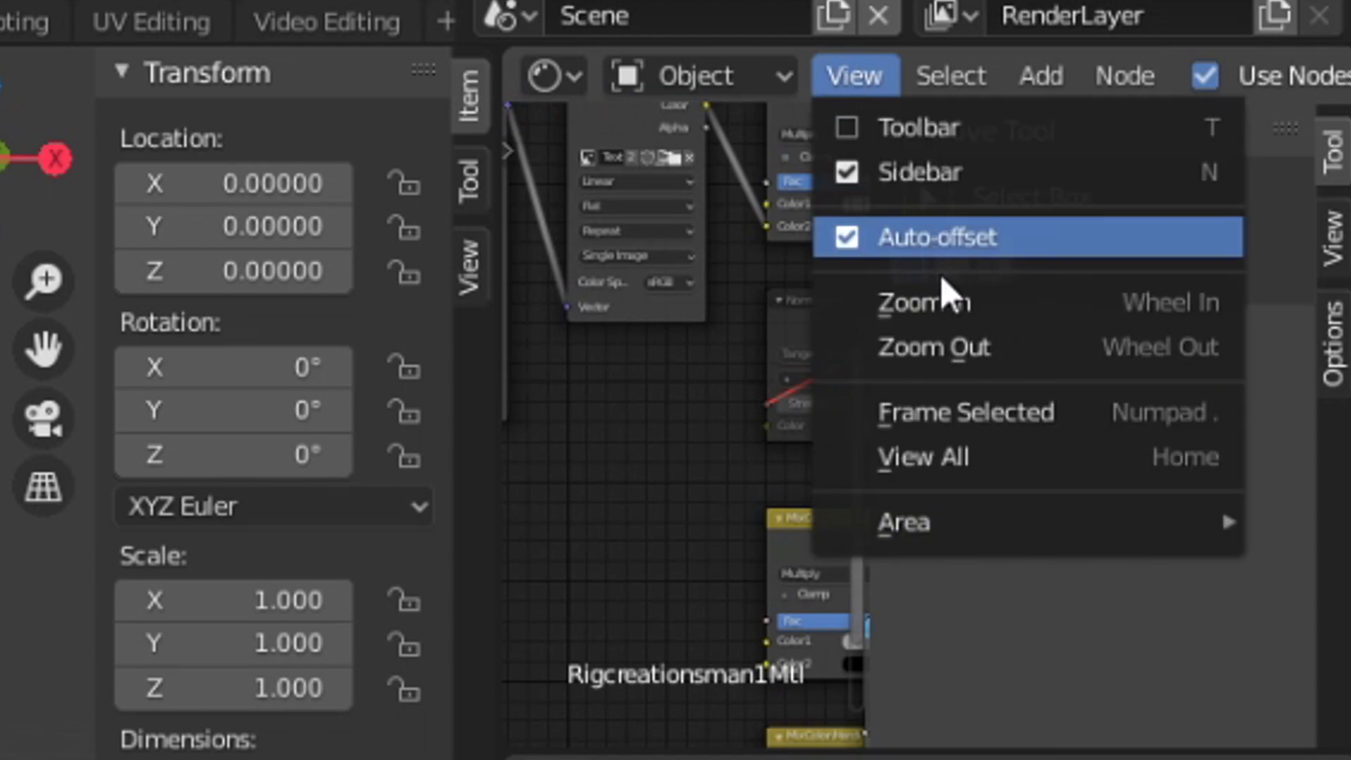
pyautogui.click(929, 302)
# Pan to the lower Texture node and browse for its image file.
pyautogui.moveTo(893, 528); pyautogui.dragTo(844, 196, button='middle')
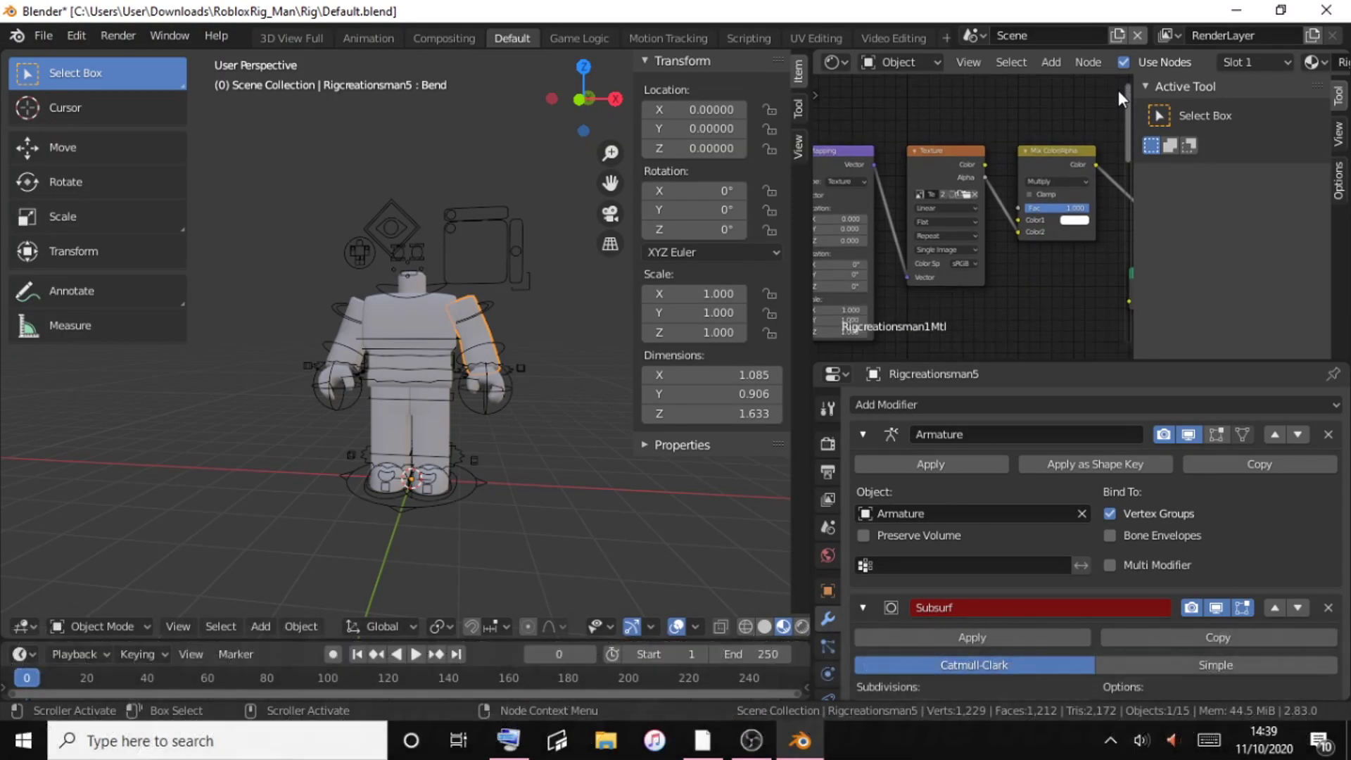
pyautogui.keyDown('shift'); pyautogui.scroll(-2, 1118, 105); pyautogui.keyUp('shift')
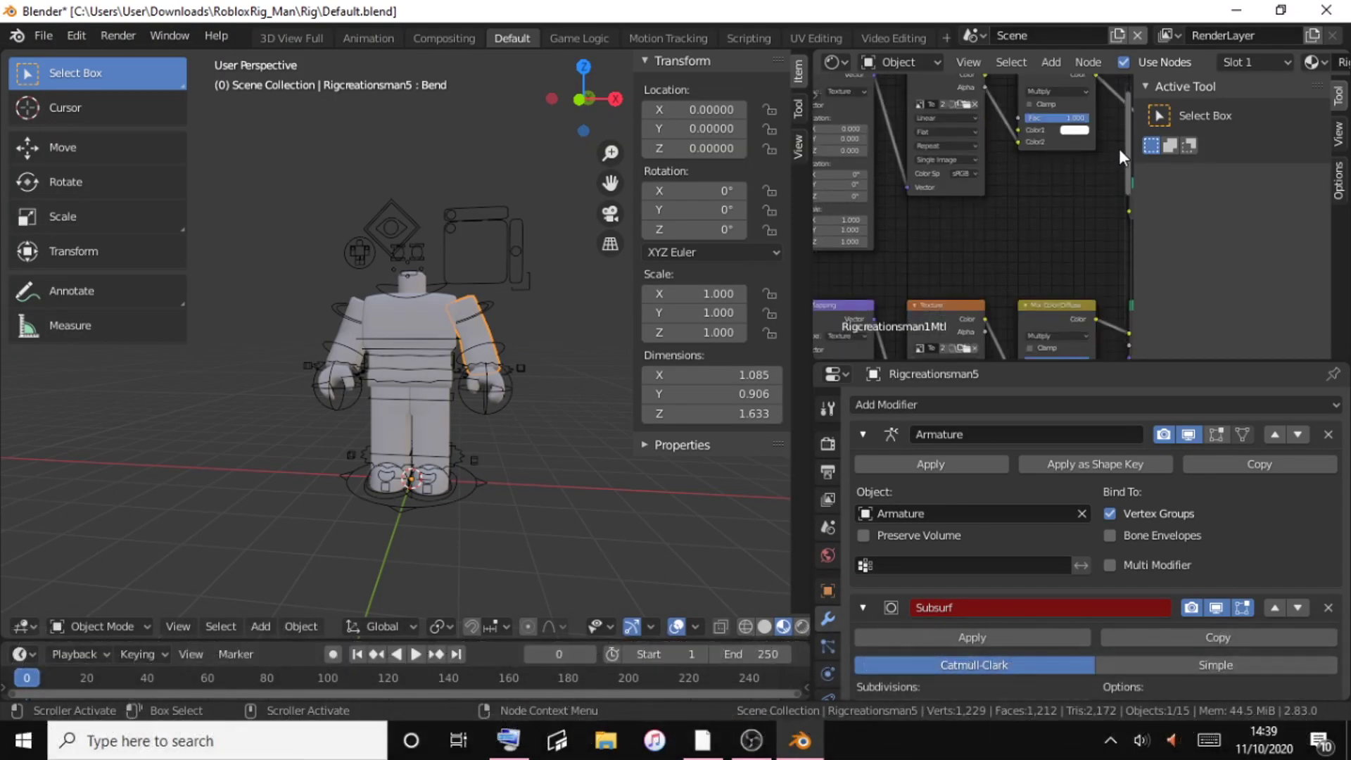
pyautogui.keyDown('shift'); pyautogui.scroll(-2, 1120, 155); pyautogui.keyUp('shift')
pyautogui.keyDown('shift'); pyautogui.scroll(-2, 1121, 162); pyautogui.keyUp('shift')
pyautogui.keyDown('shift'); pyautogui.scroll(-2, 1123, 171); pyautogui.keyUp('shift')
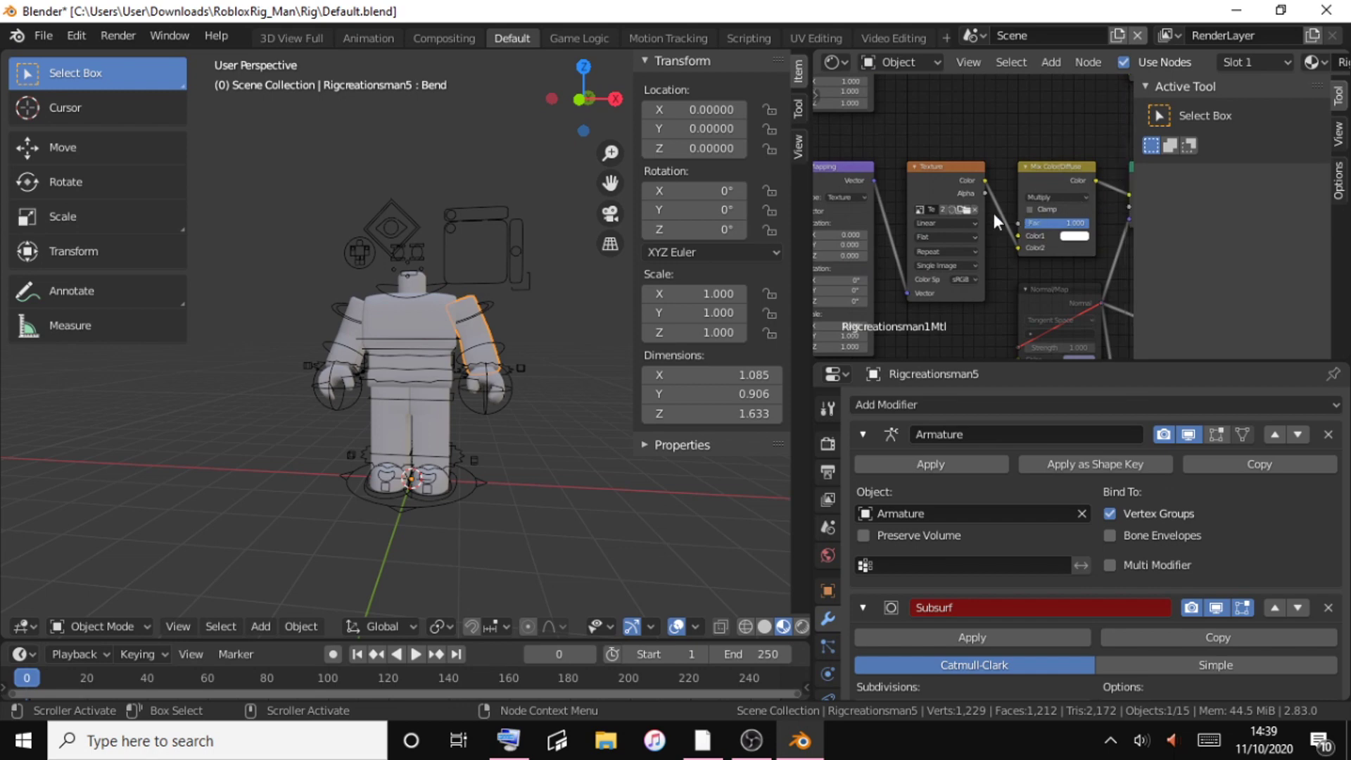
pyautogui.click(967, 210)
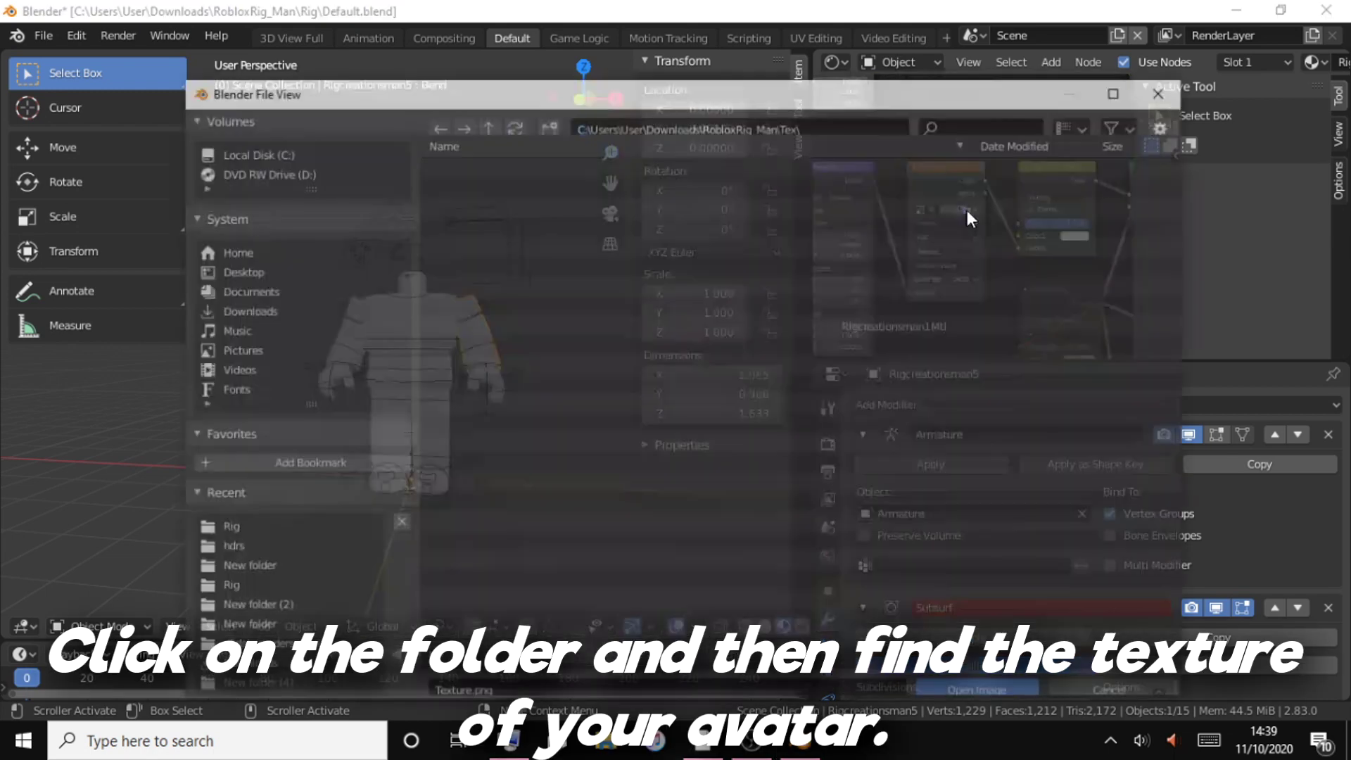
# Load the avatar PNG from Documents > renders > tutorial into the Image Texture node.
pyautogui.click(253, 289)
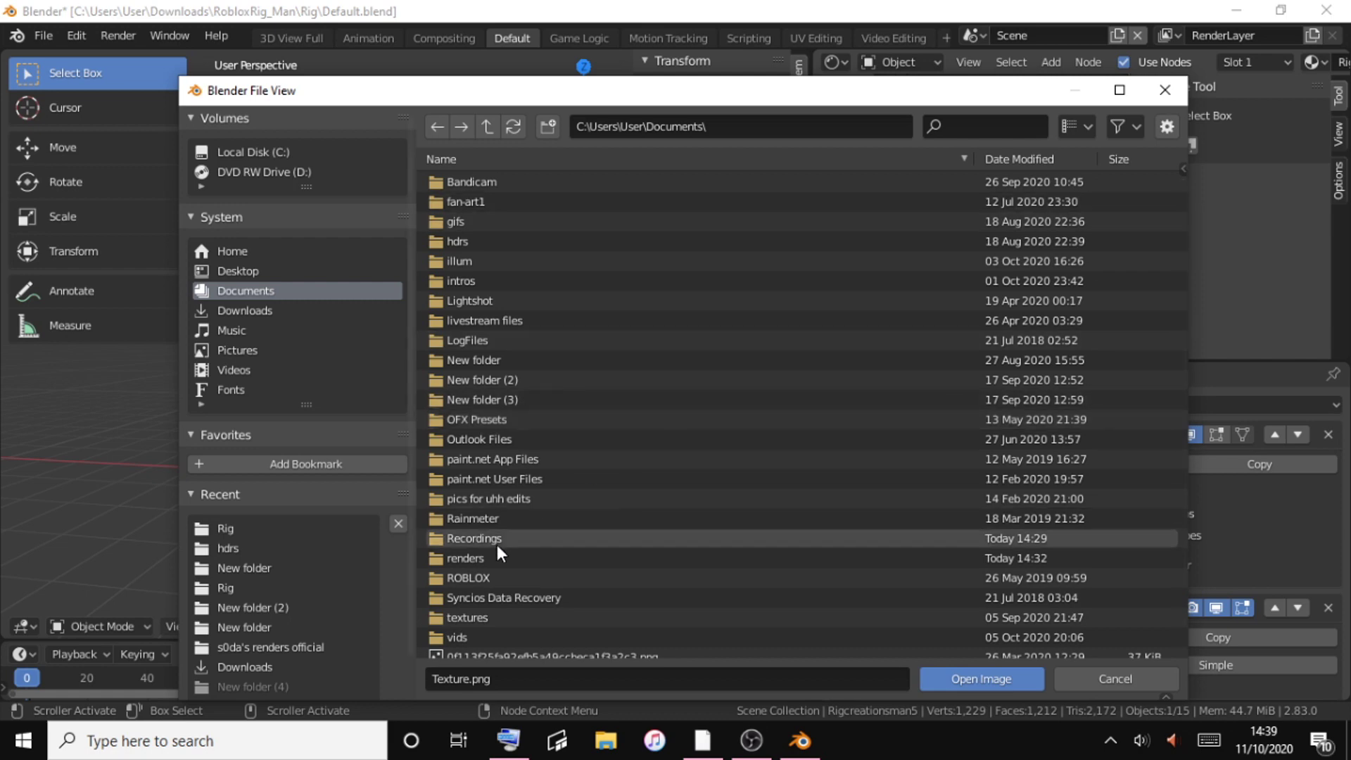
pyautogui.doubleClick(518, 557)
pyautogui.doubleClick(490, 280)
pyautogui.doubleClick(512, 215)
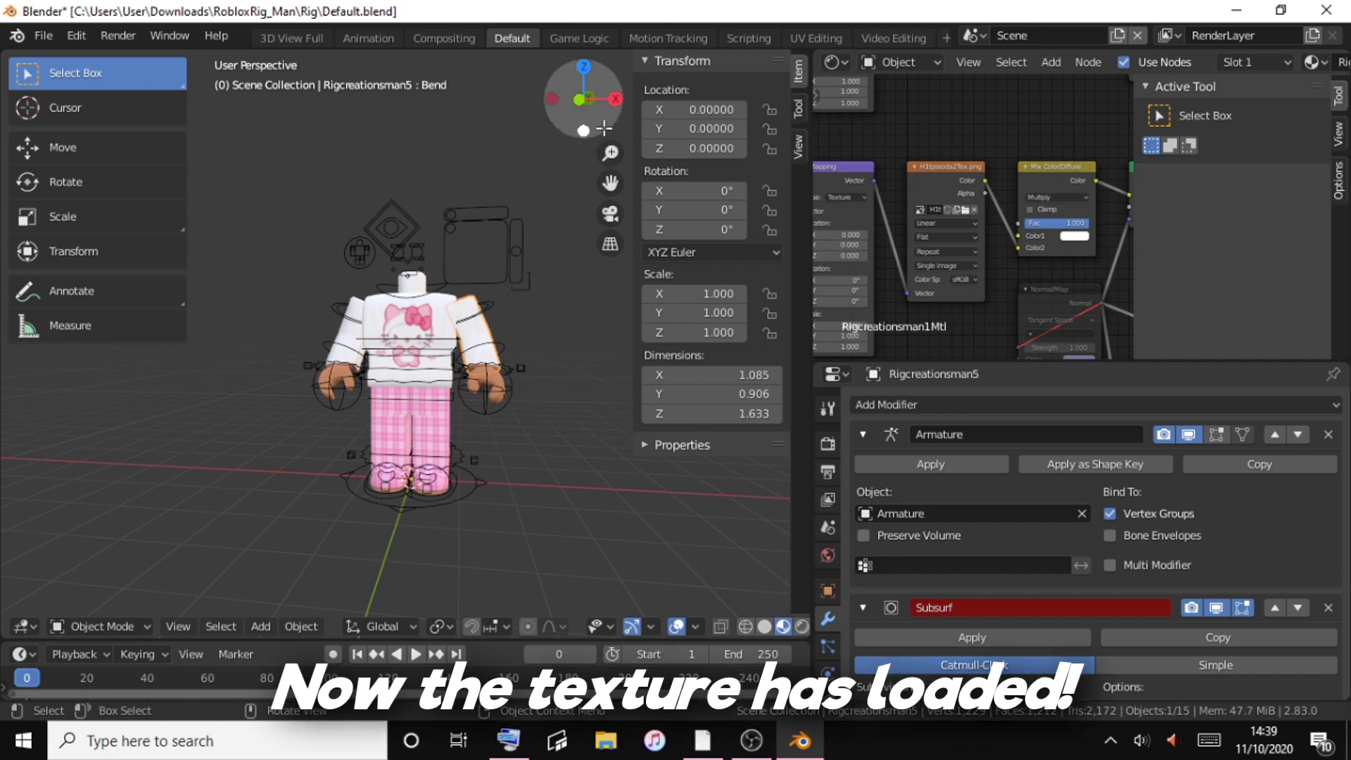
pyautogui.moveTo(595, 125); pyautogui.dragTo(602, 127)
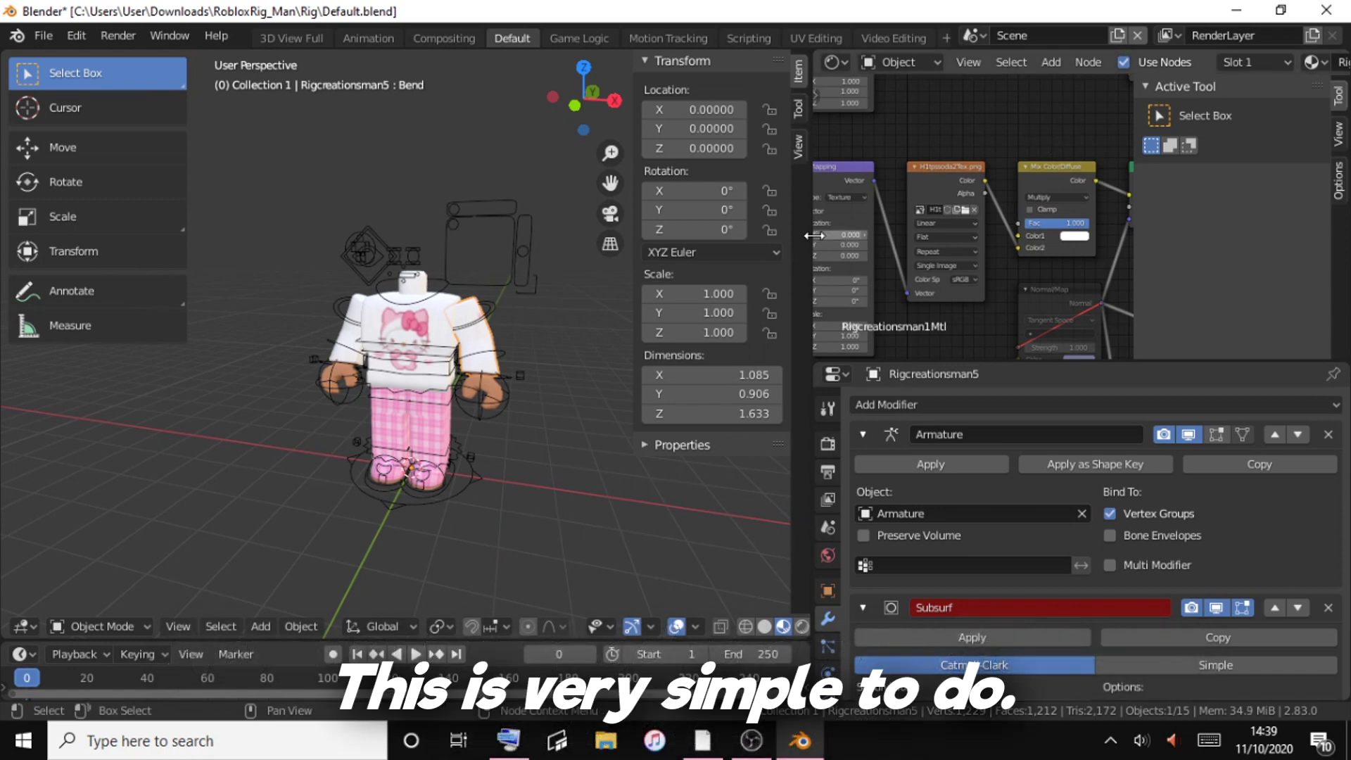
pyautogui.moveTo(813, 236)
pyautogui.mouseDown()
pyautogui.moveTo(989, 213)
pyautogui.moveTo(963, 211)
pyautogui.mouseUp()
# Switch the node editor area back to the Outliner and start a Wavefront OBJ import.
pyautogui.click(997, 61)
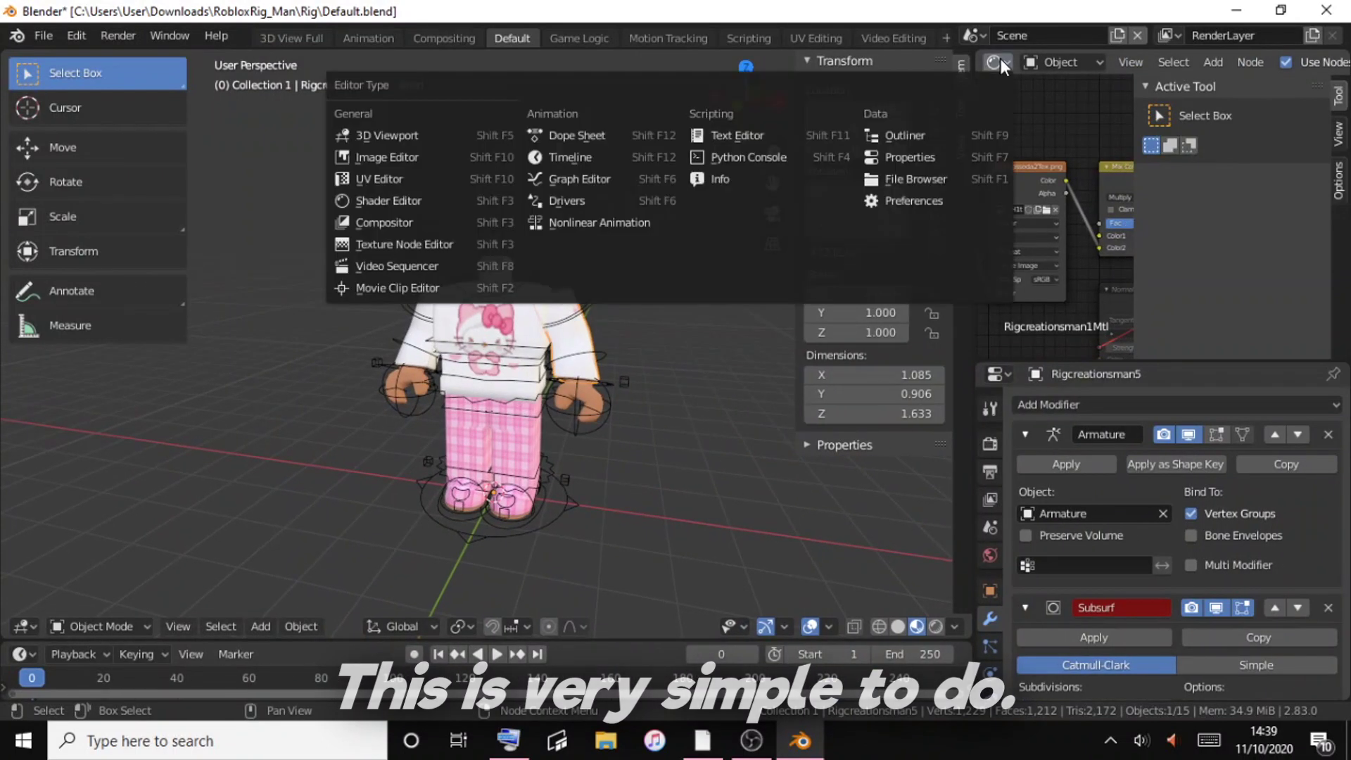
pyautogui.click(895, 133)
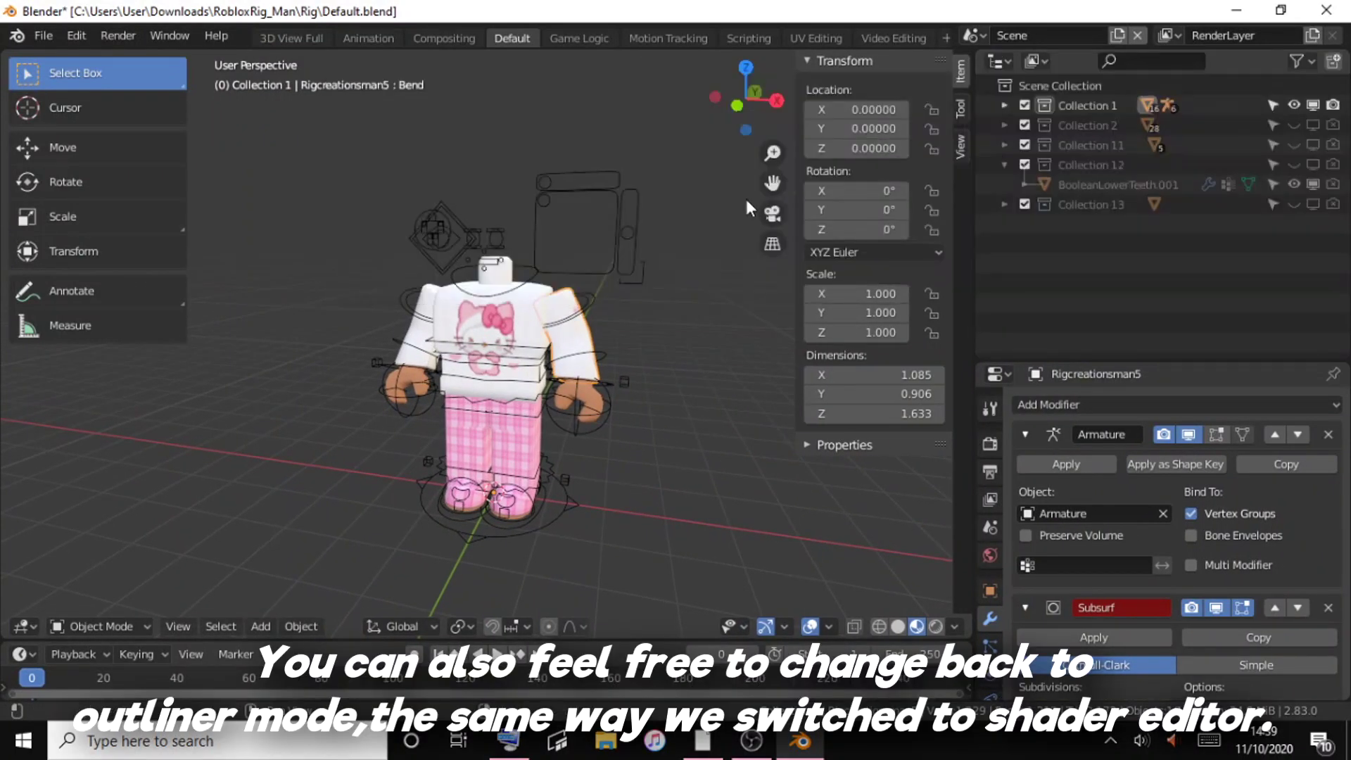
pyautogui.moveTo(756, 106)
pyautogui.mouseDown()
pyautogui.moveTo(703, 119)
pyautogui.moveTo(732, 116)
pyautogui.mouseUp()
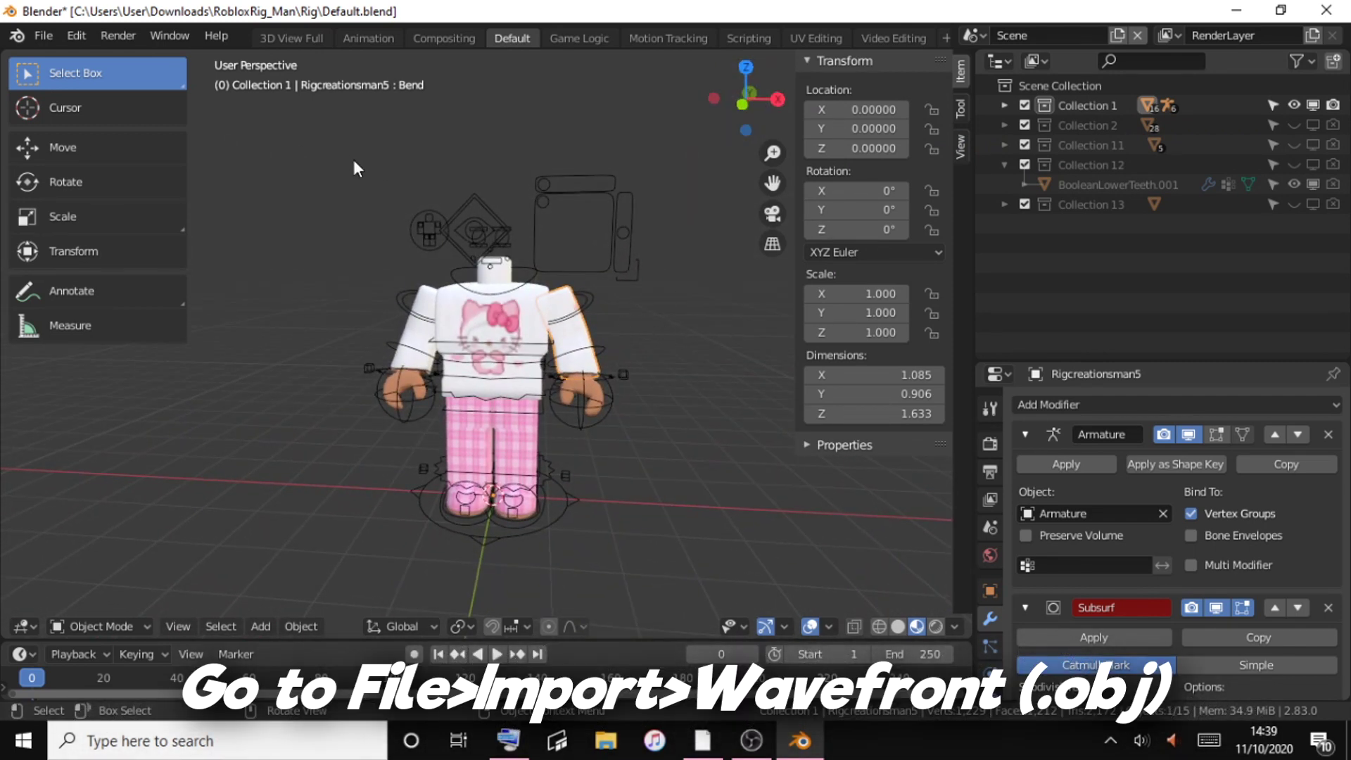
pyautogui.click(45, 36)
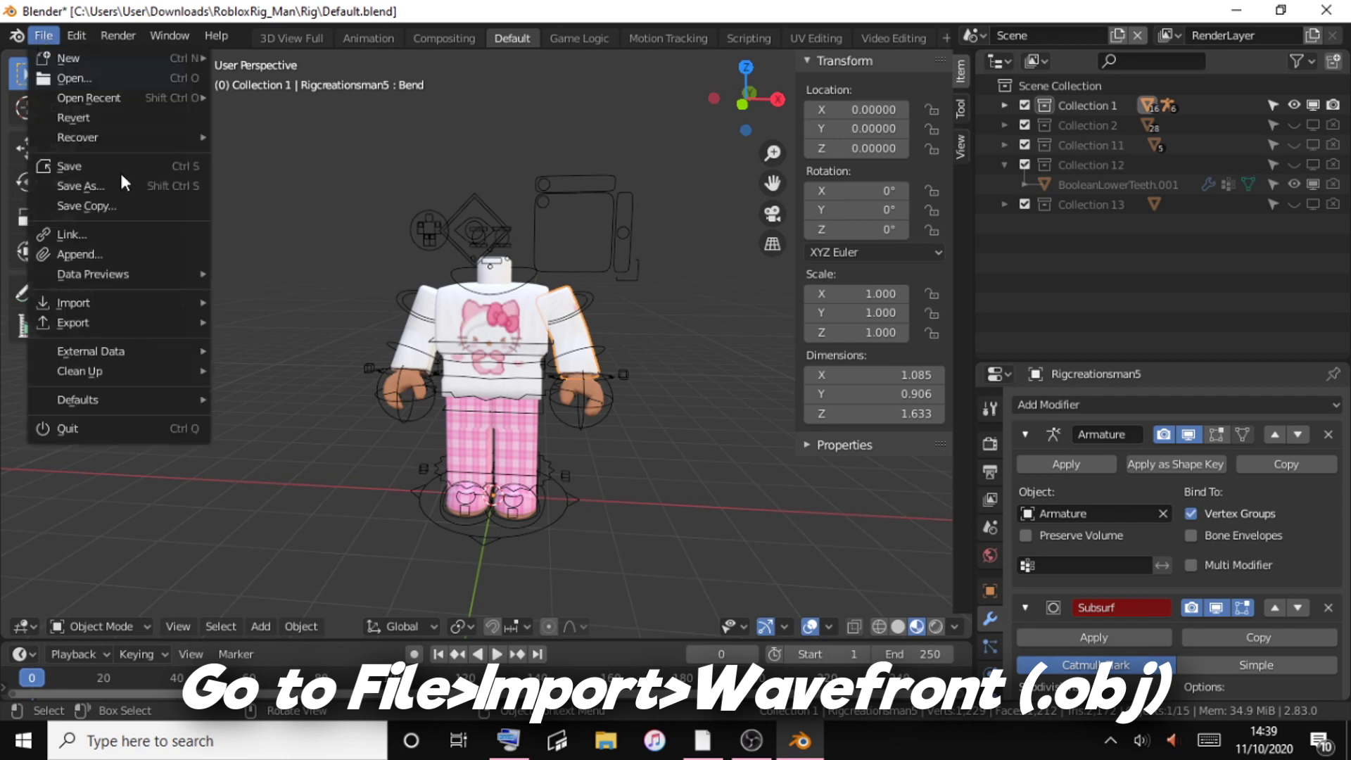
pyautogui.moveTo(74, 302)
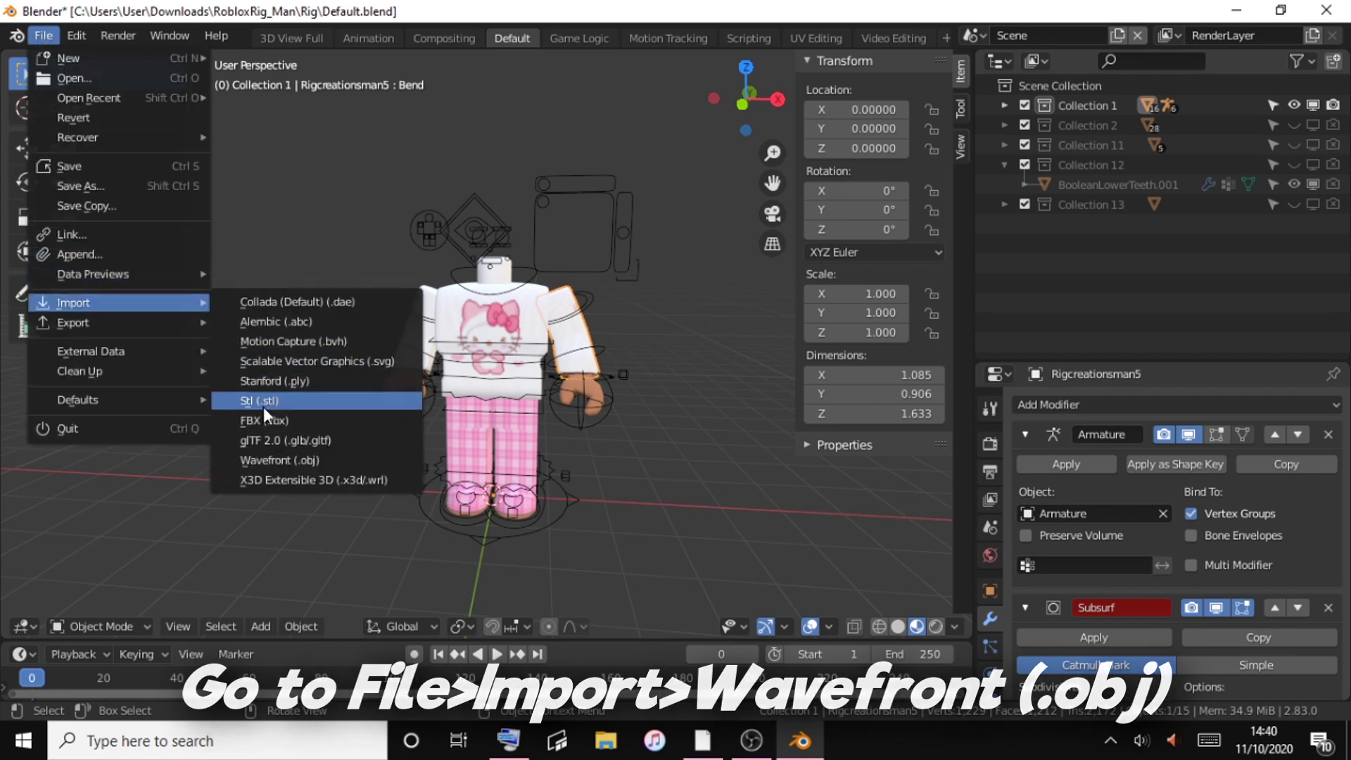
pyautogui.click(276, 453)
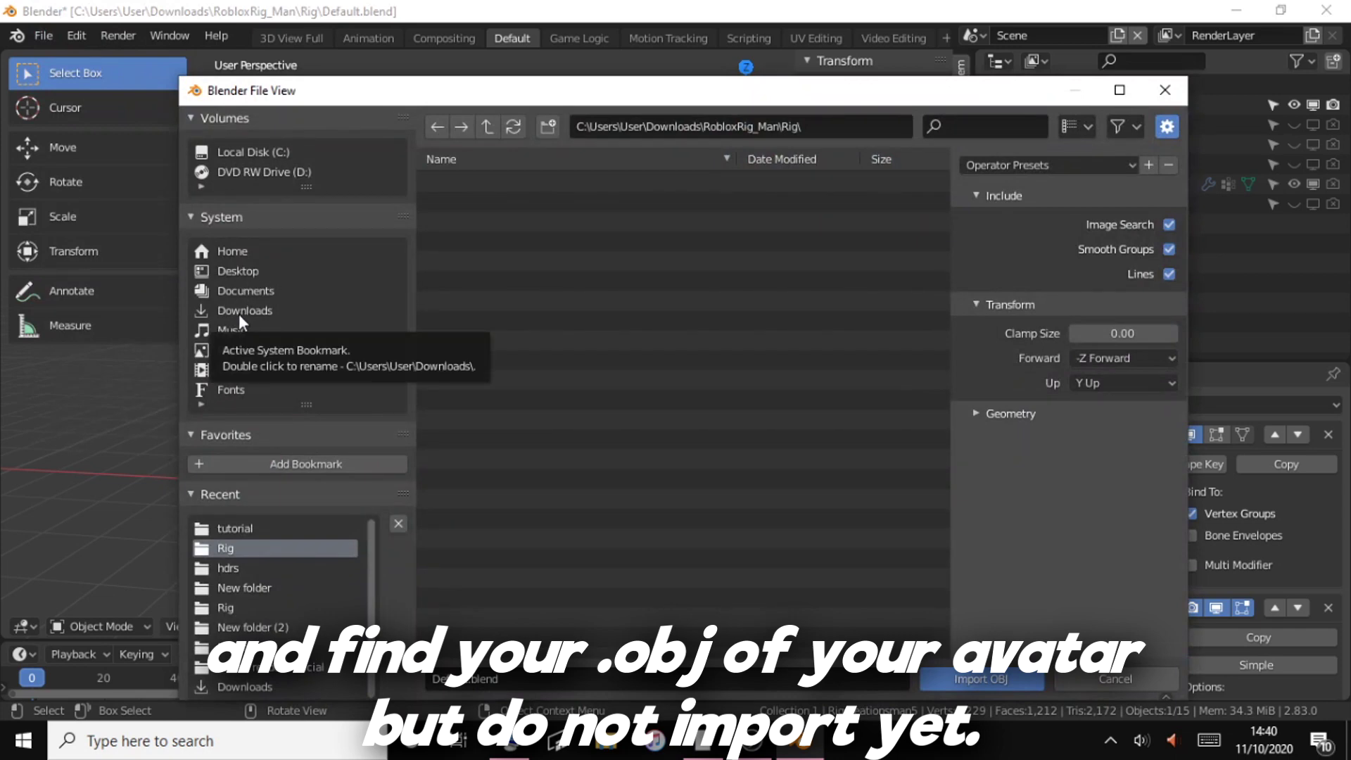
# Import tutorial.obj from Documents > renders > tutorial, with Geometry options shown.
pyautogui.click(242, 290)
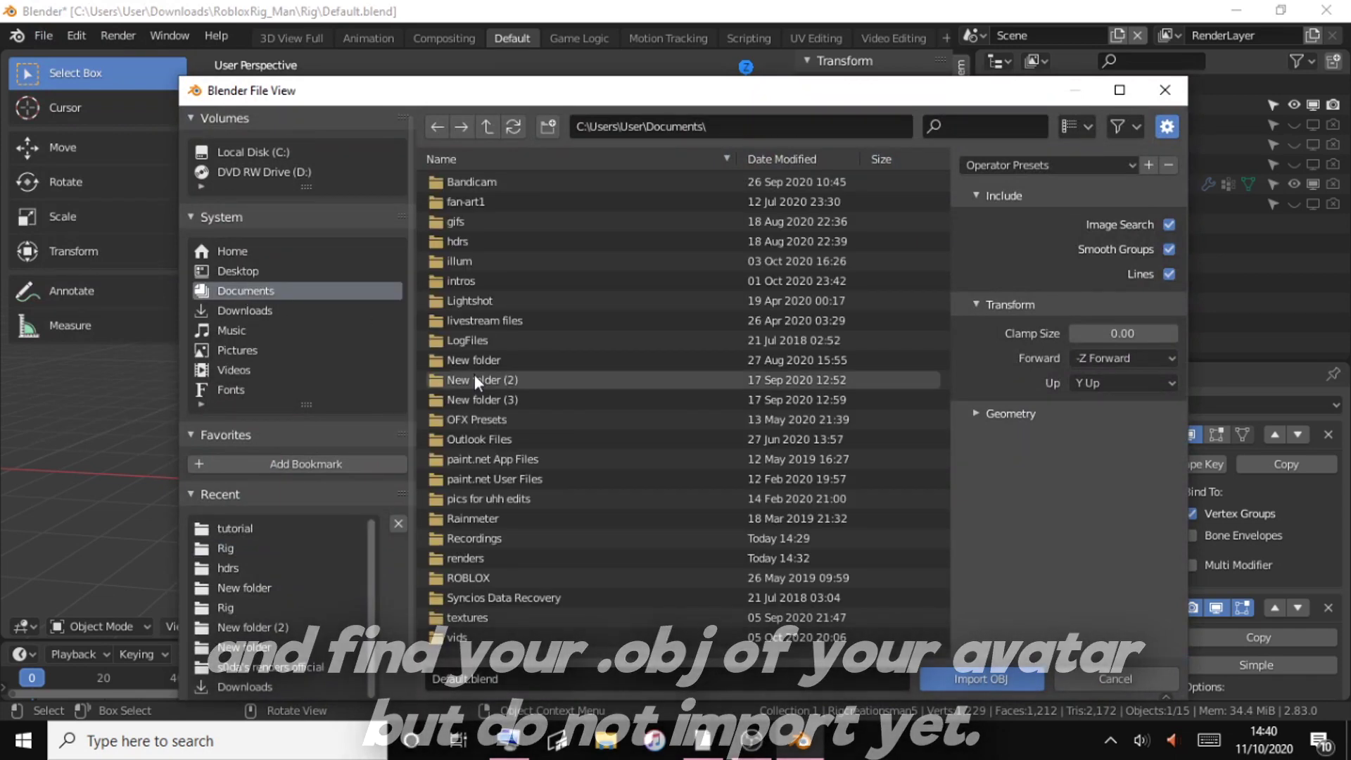
pyautogui.click(492, 557)
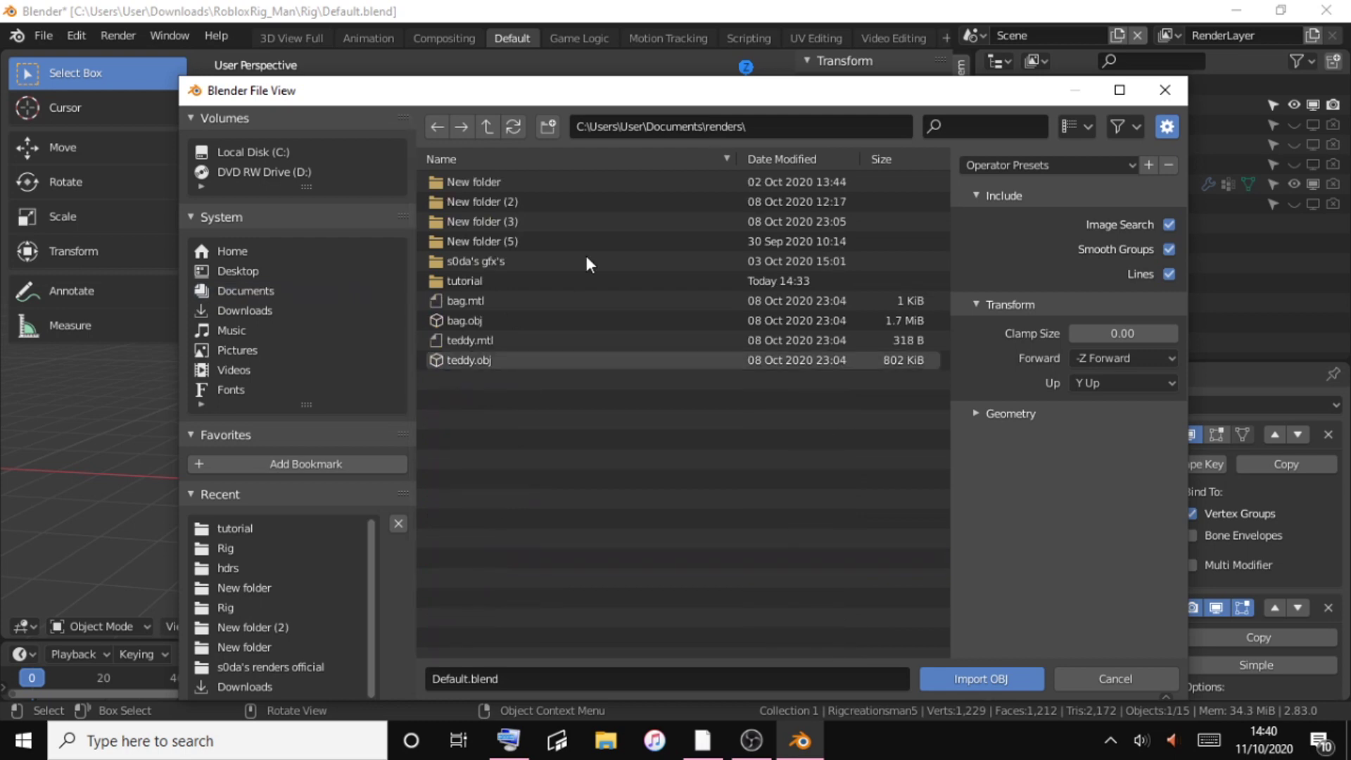
pyautogui.click(515, 281)
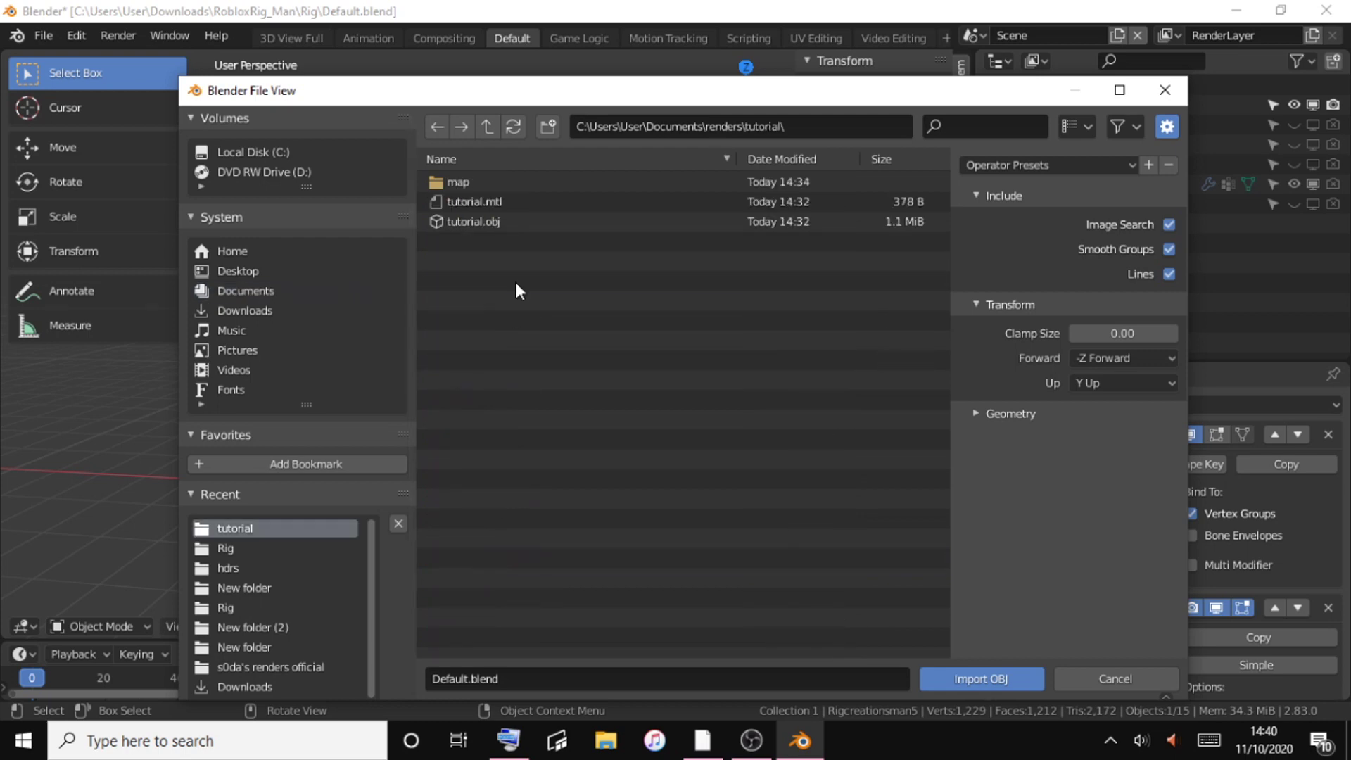
pyautogui.click(480, 222)
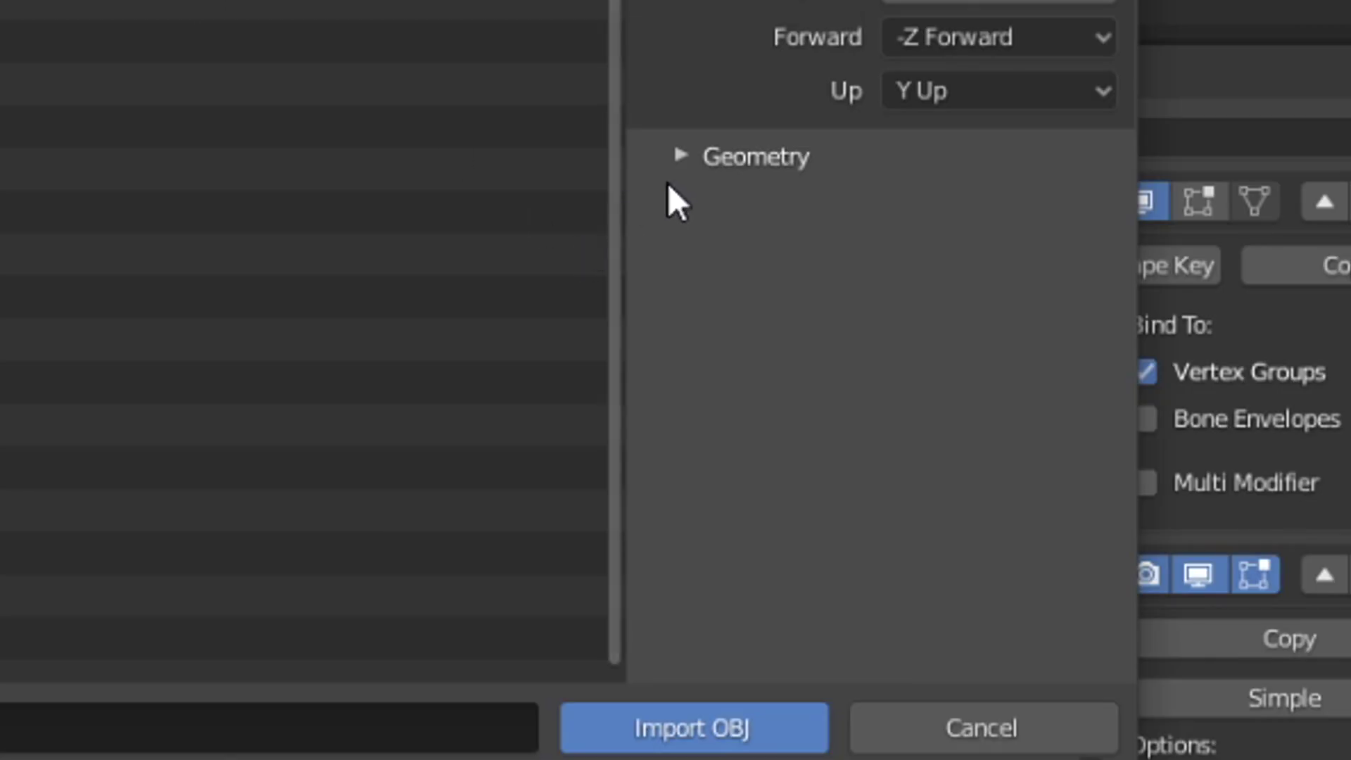
pyautogui.click(680, 157)
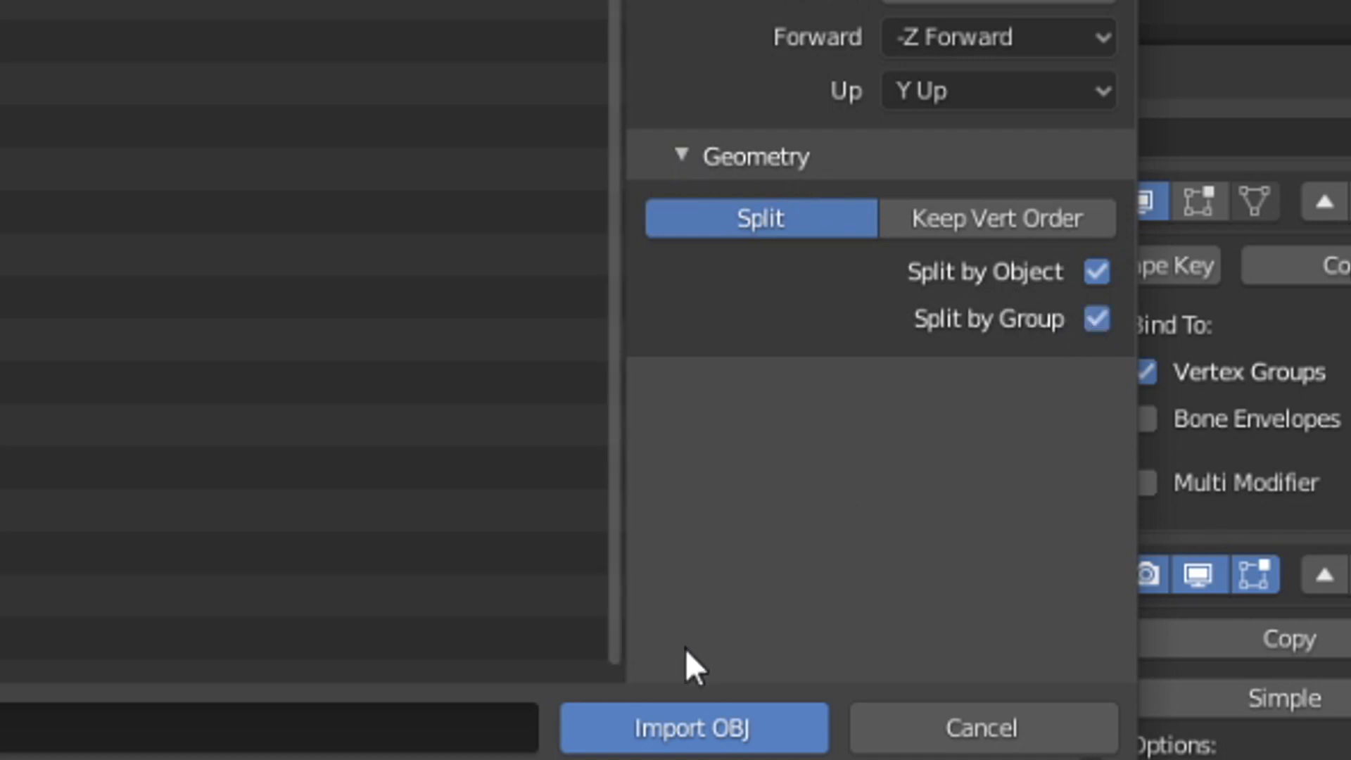
pyautogui.click(657, 731)
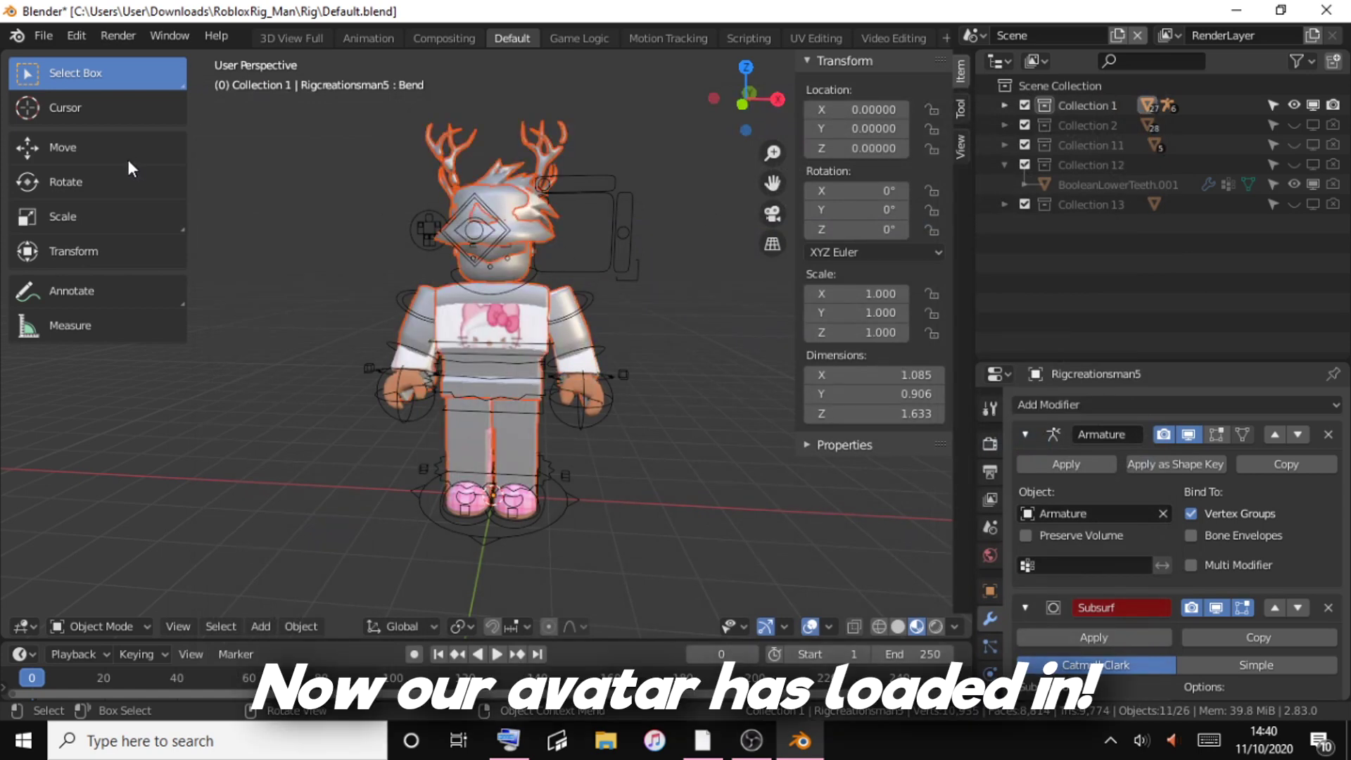
pyautogui.click(73, 184)
# Rotate the imported avatar to face forward and move it beside the rig.
pyautogui.moveTo(429, 520)
pyautogui.mouseDown()
pyautogui.moveTo(595, 482)
pyautogui.moveTo(624, 445)
pyautogui.mouseUp()
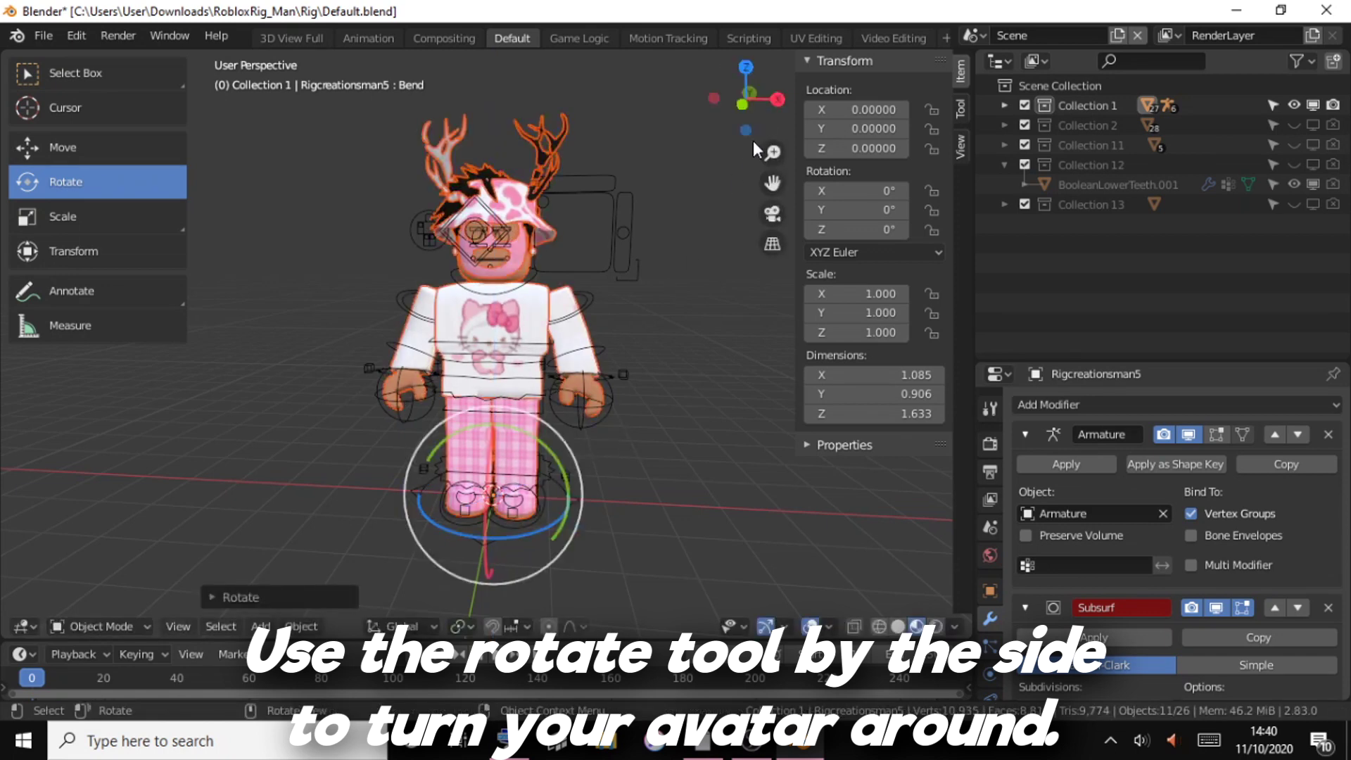
pyautogui.moveTo(745, 98); pyautogui.dragTo(222, 169)
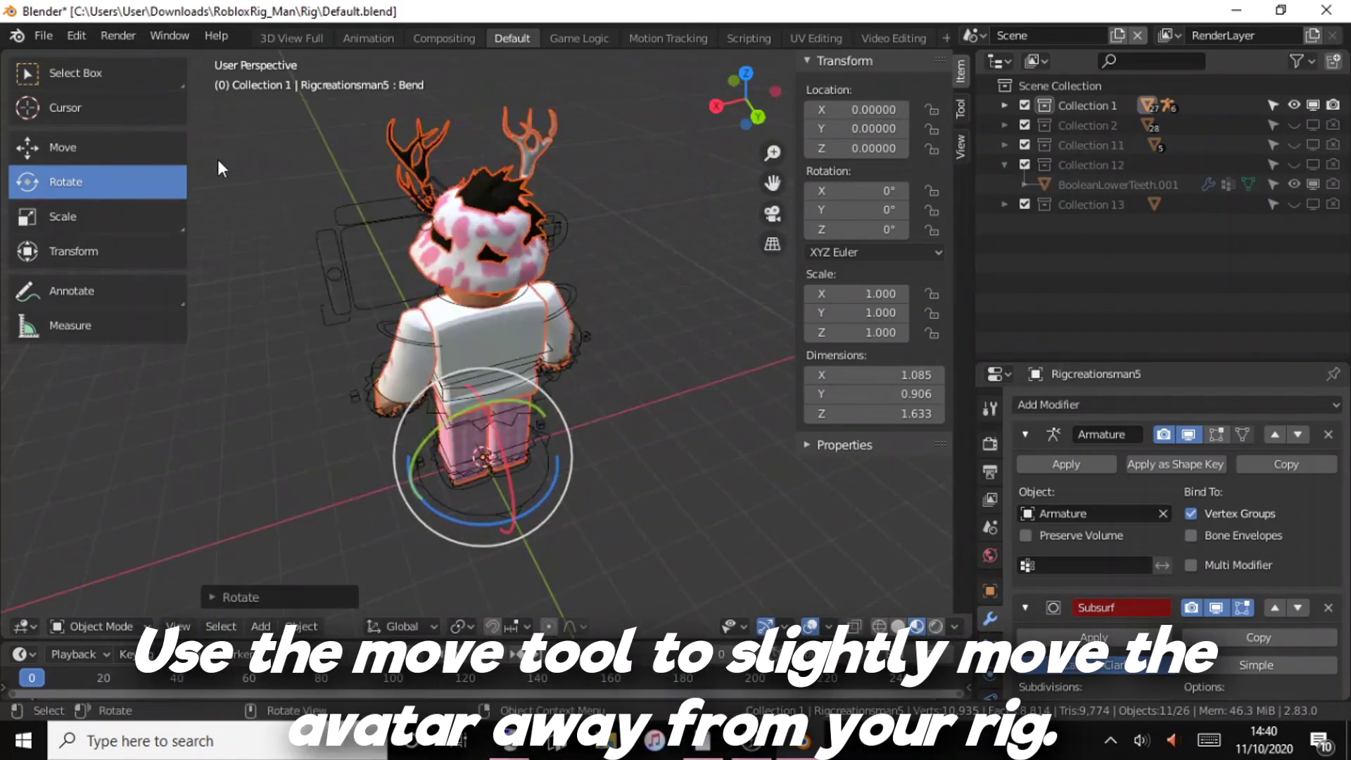
pyautogui.click(140, 148)
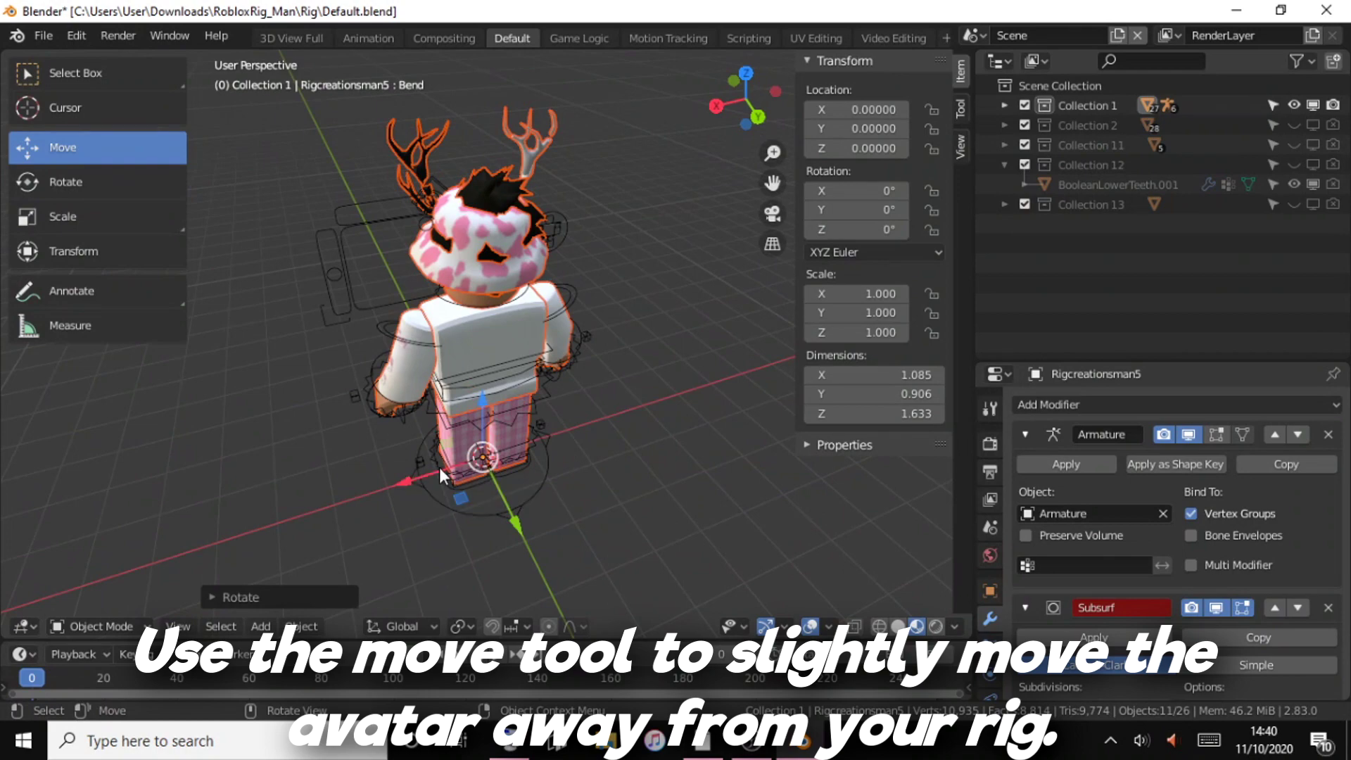
pyautogui.moveTo(439, 467); pyautogui.dragTo(239, 532)
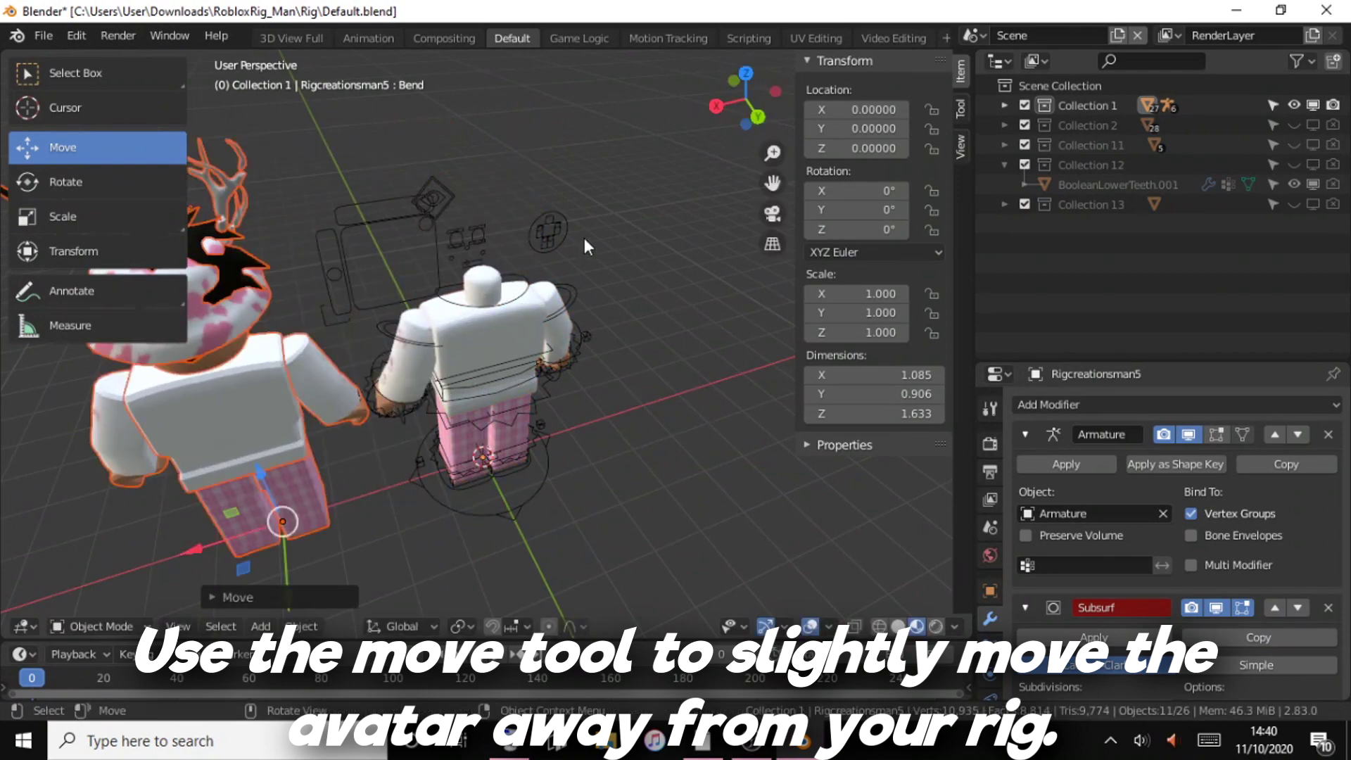
pyautogui.moveTo(746, 98)
pyautogui.mouseDown()
pyautogui.moveTo(690, 120)
pyautogui.moveTo(769, 176)
pyautogui.moveTo(552, 206)
pyautogui.mouseUp()
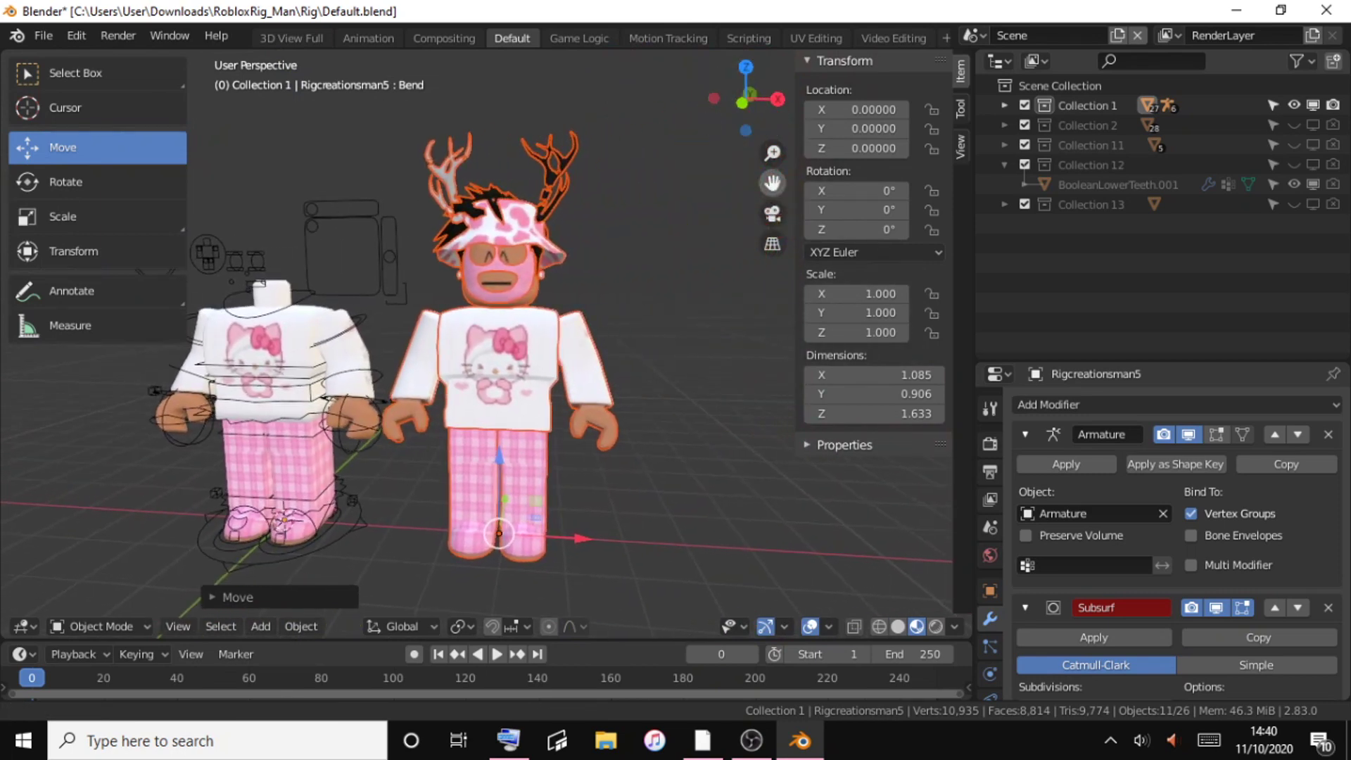
pyautogui.moveTo(772, 153); pyautogui.dragTo(628, 306)
pyautogui.moveTo(762, 127); pyautogui.dragTo(664, 248)
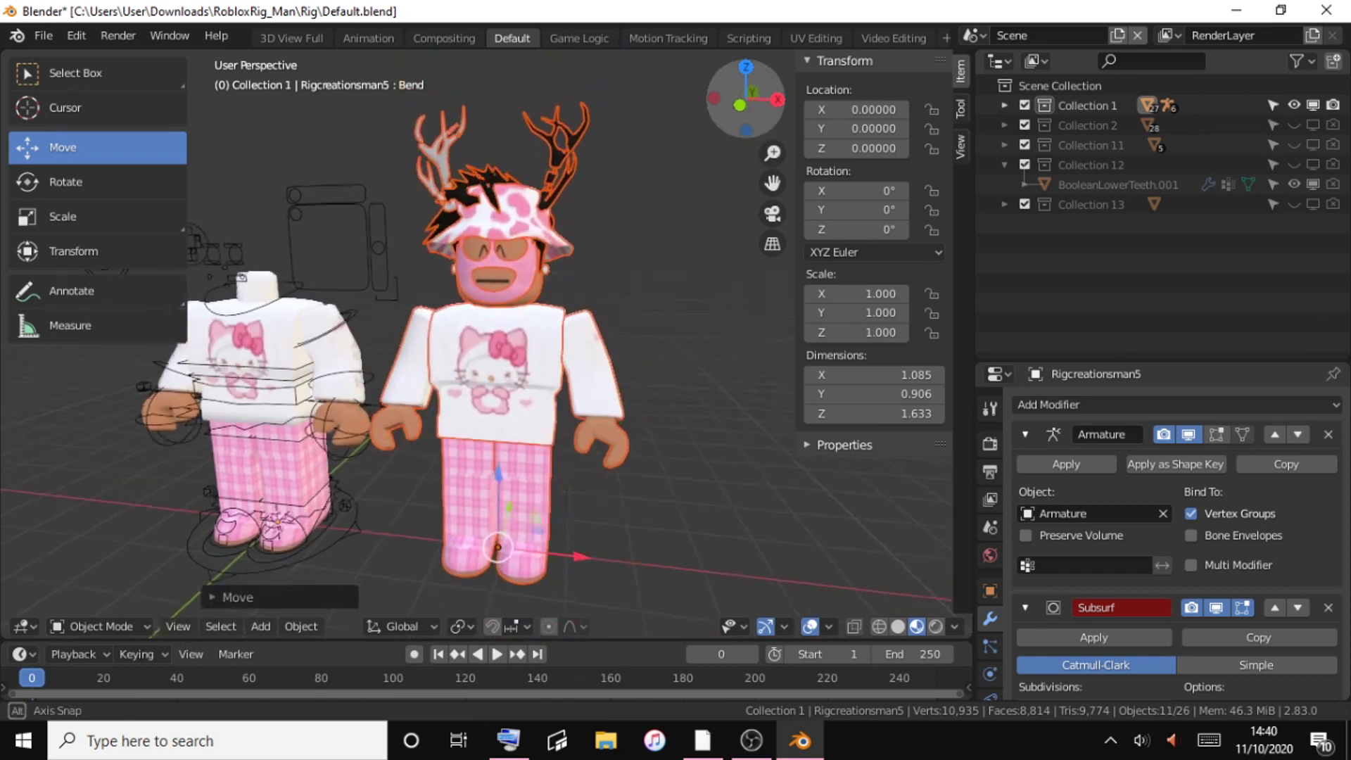
pyautogui.click(588, 340)
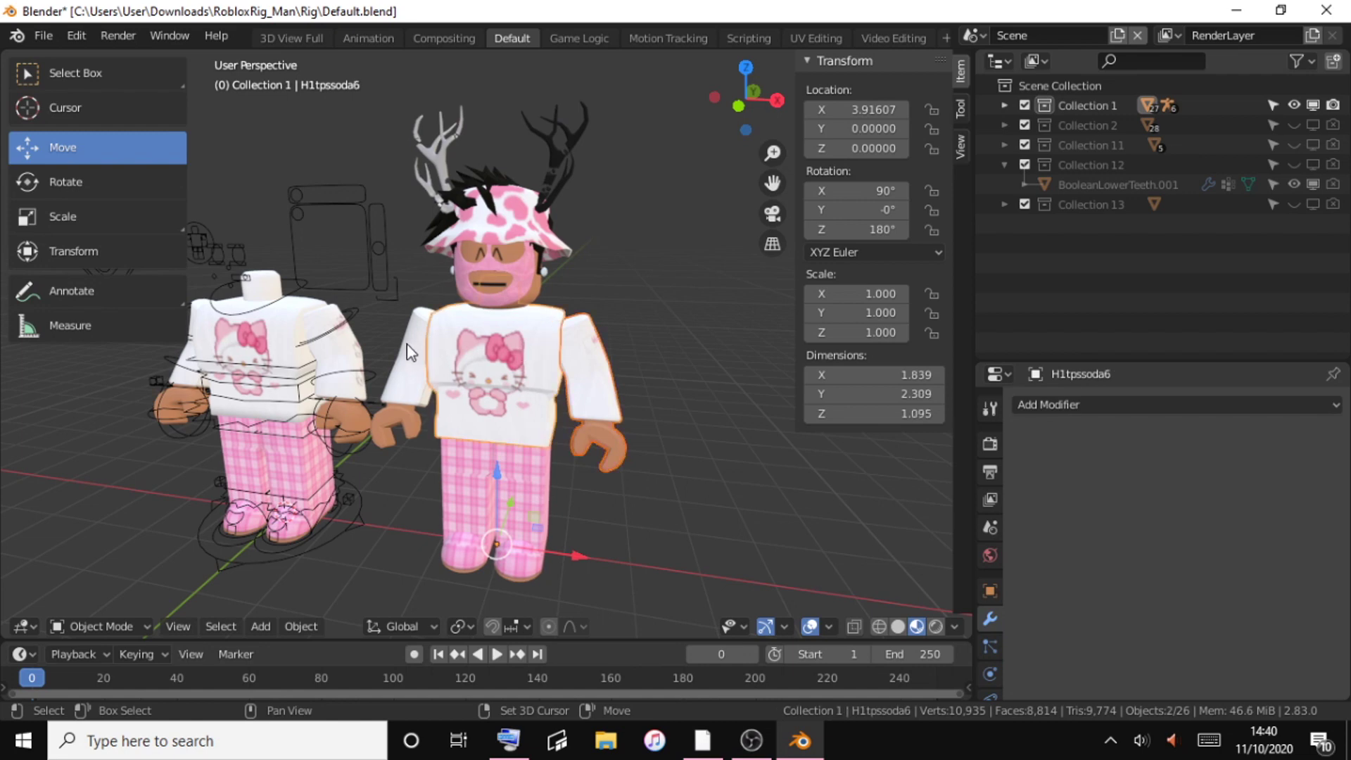
# Select the avatar's torso, arms and legs and delete them, leaving head, hat and antlers.
pyautogui.keyDown('shift'); pyautogui.click(525, 461); pyautogui.keyUp('shift')
pyautogui.keyDown('shift'); pyautogui.click(453, 464); pyautogui.keyUp('shift')
pyautogui.click(535, 749)
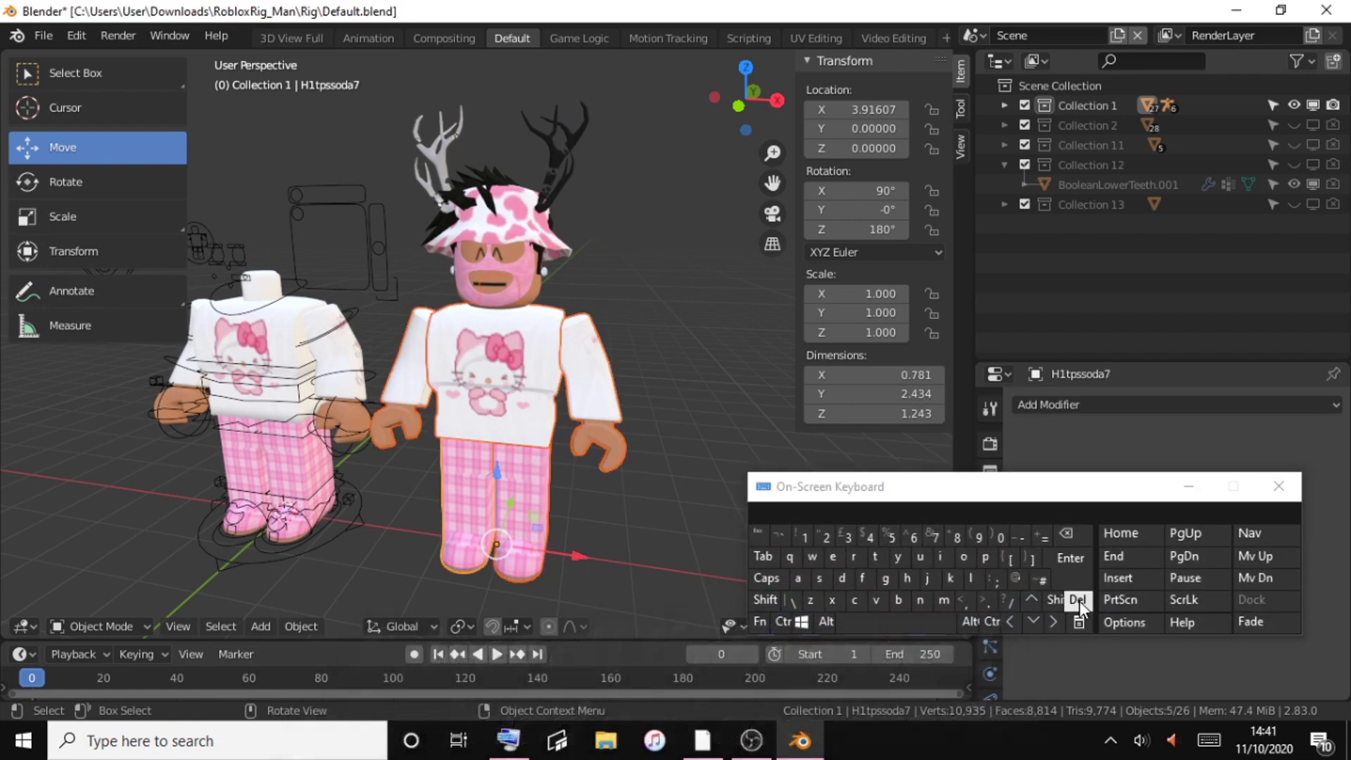
pyautogui.click(1076, 600)
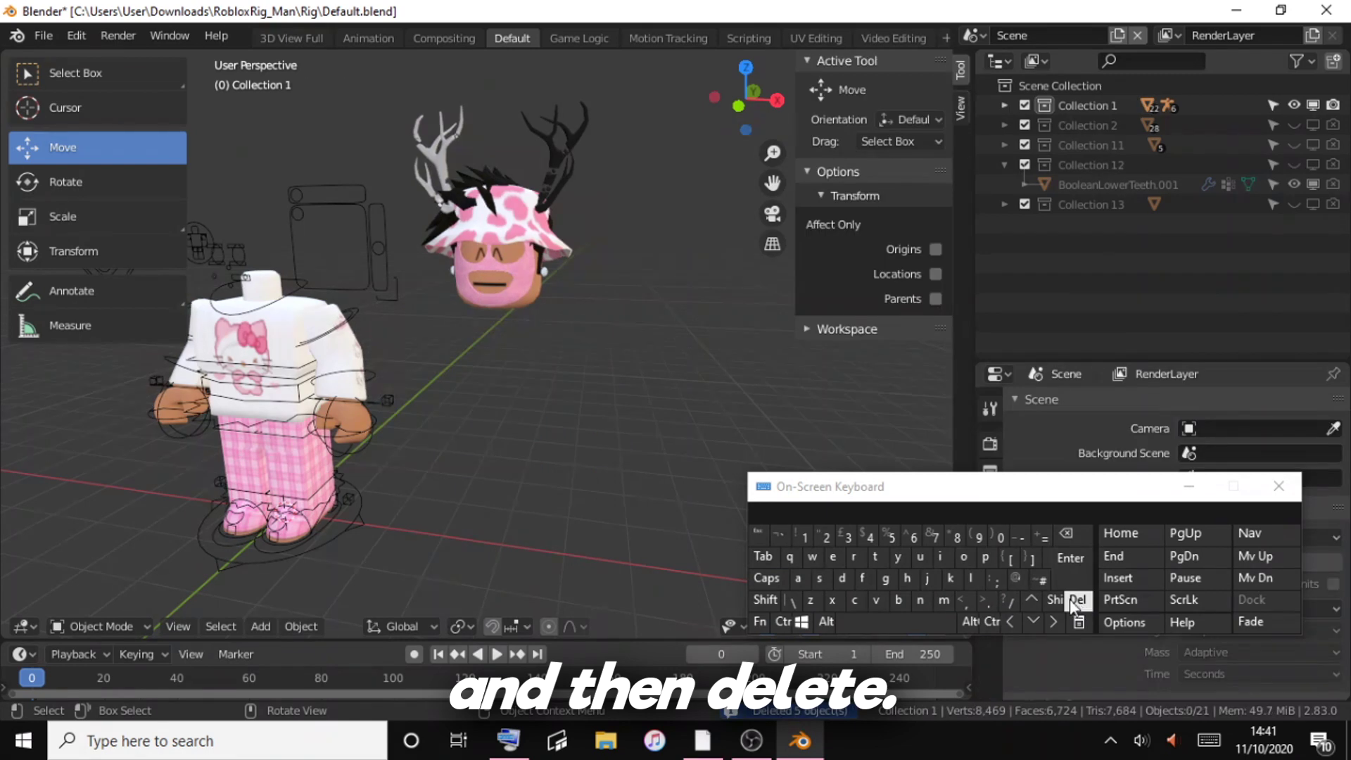
pyautogui.click(1189, 485)
pyautogui.moveTo(764, 99)
pyautogui.mouseDown()
pyautogui.moveTo(778, 147)
pyautogui.moveTo(781, 109)
pyautogui.mouseUp()
pyautogui.moveTo(774, 184); pyautogui.dragTo(770, 262)
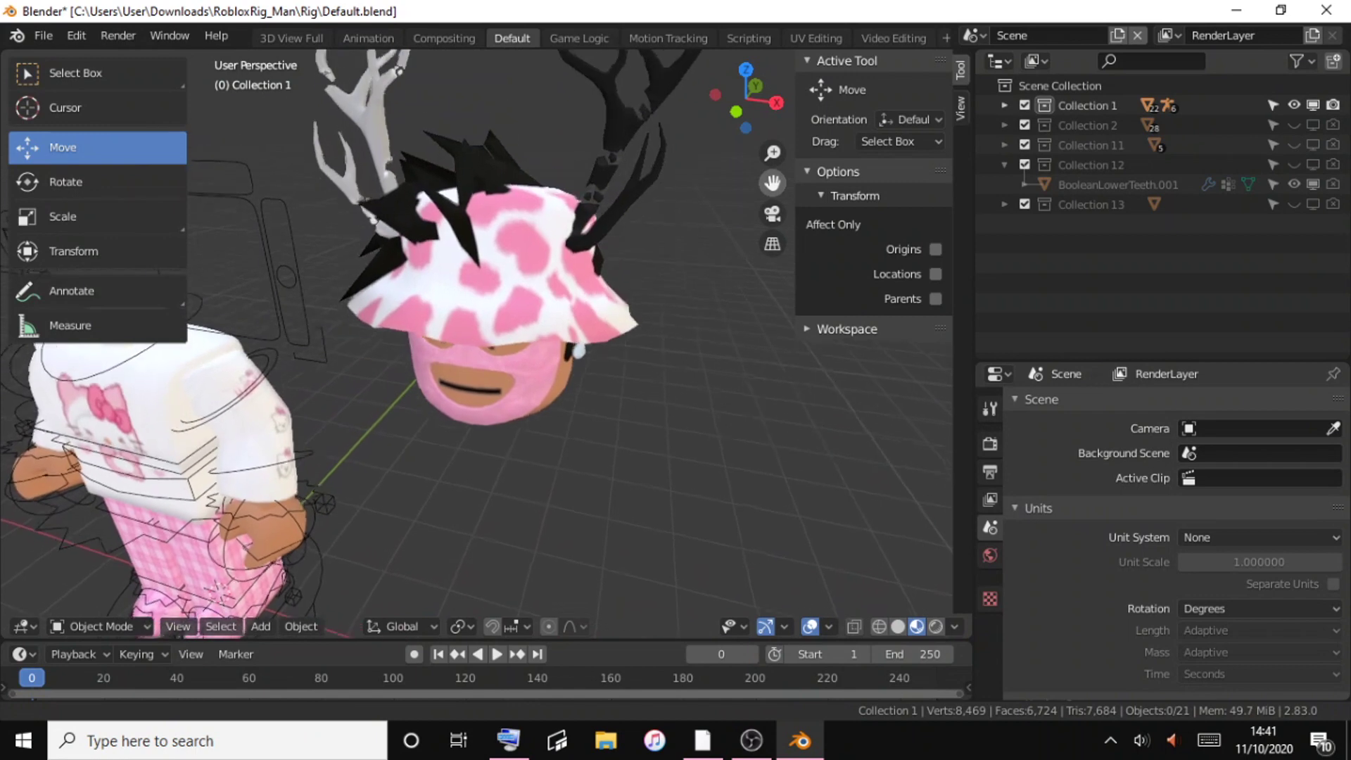
pyautogui.click(491, 273)
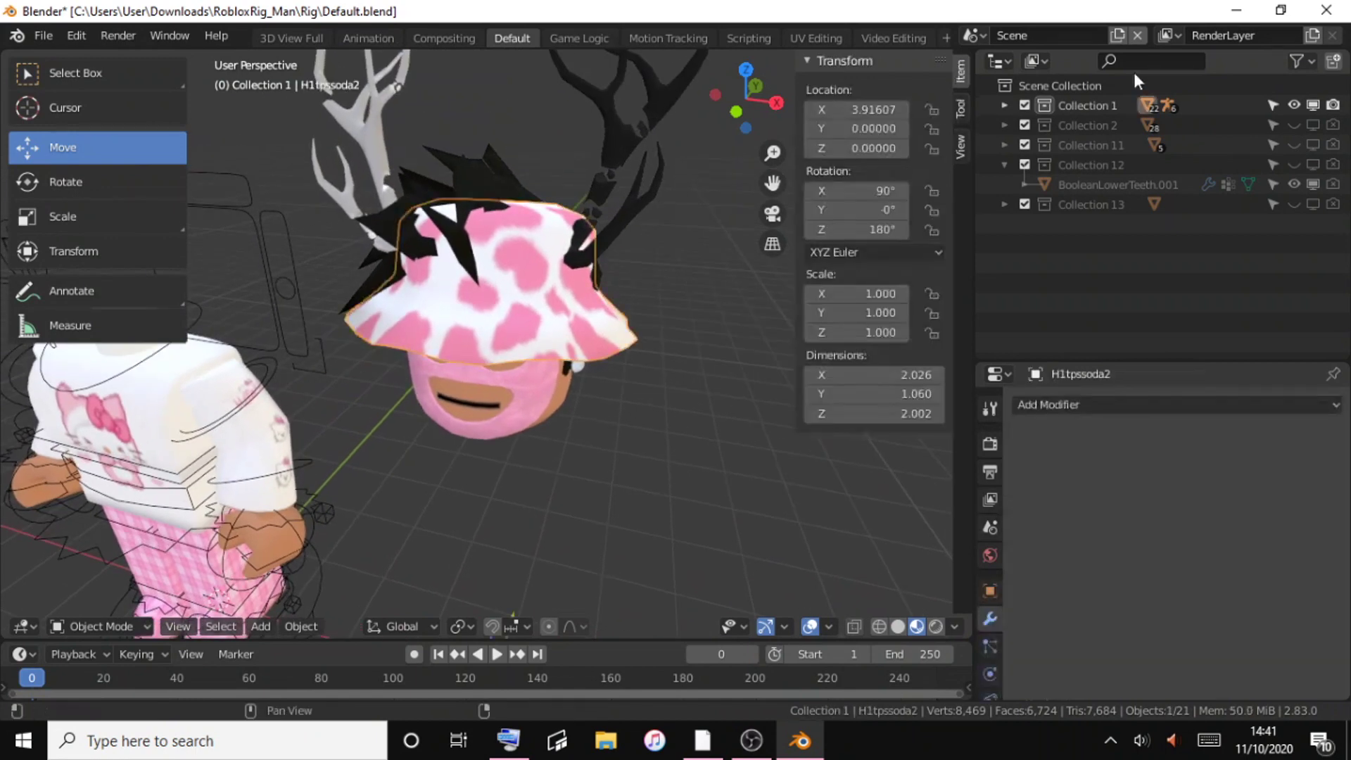
# Select H1tpssoda1 through H1tpssoda11 in the Outliner and move them onto the rig.
pyautogui.click(1005, 105)
pyautogui.click(1092, 127)
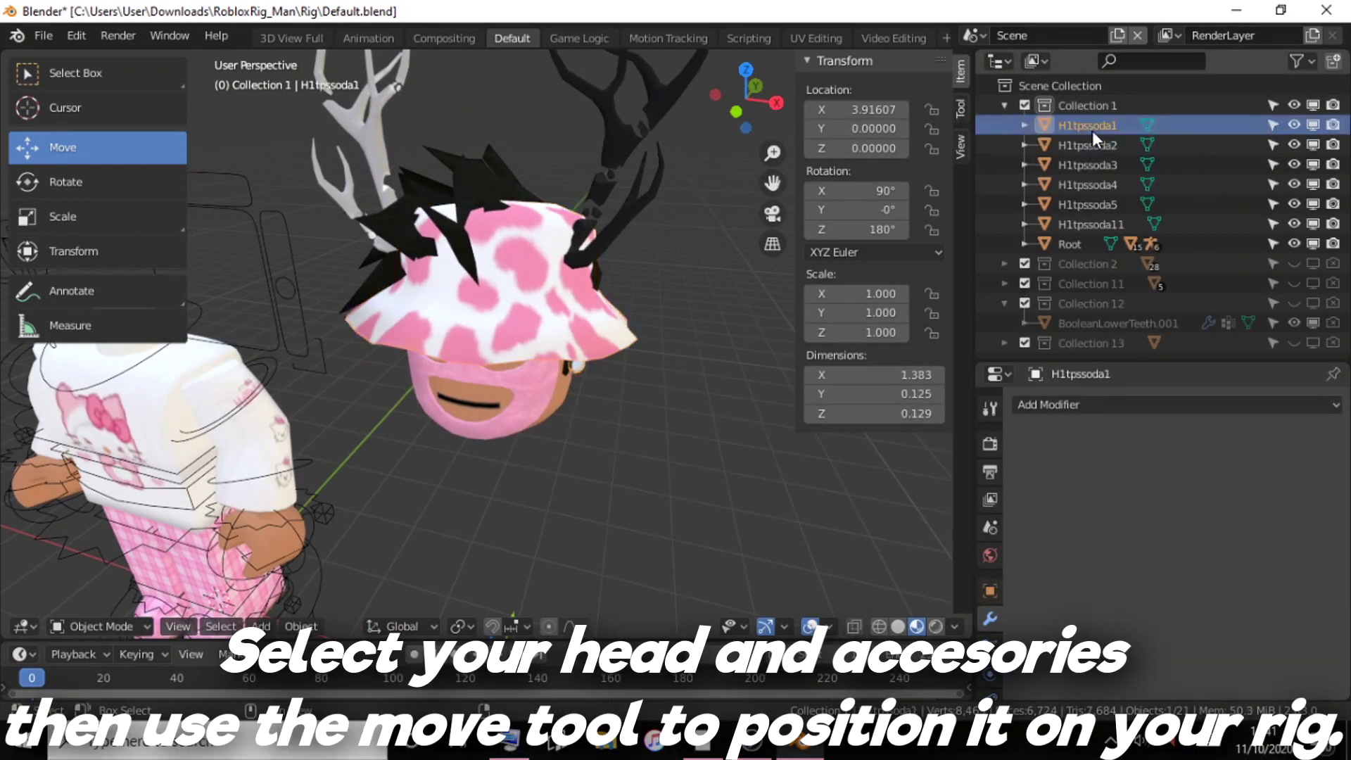
pyautogui.keyDown('shift'); pyautogui.click(1082, 223); pyautogui.keyUp('shift')
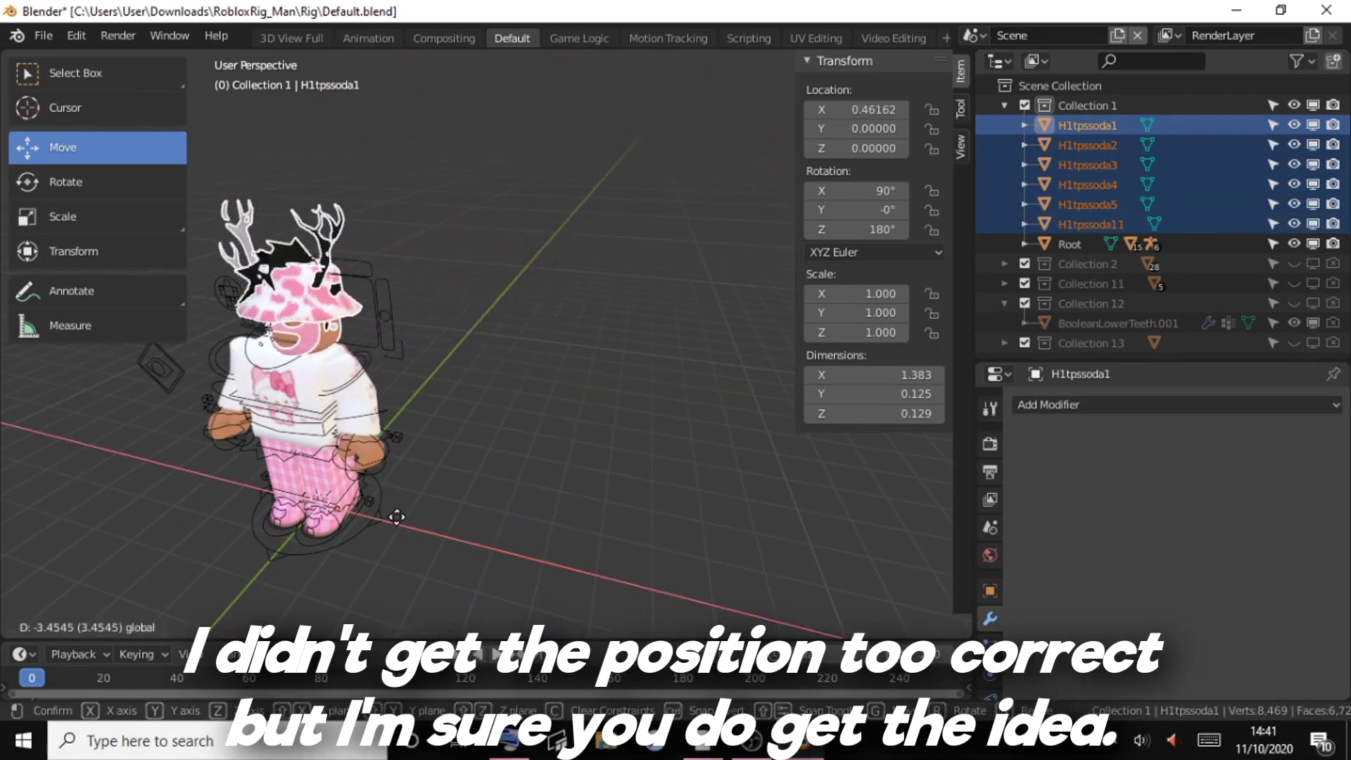
pyautogui.moveTo(507, 544); pyautogui.dragTo(333, 498)
# Raise and nudge the head and accessories to fit the body, then enter Pose Mode.
pyautogui.moveTo(764, 127); pyautogui.dragTo(746, 134)
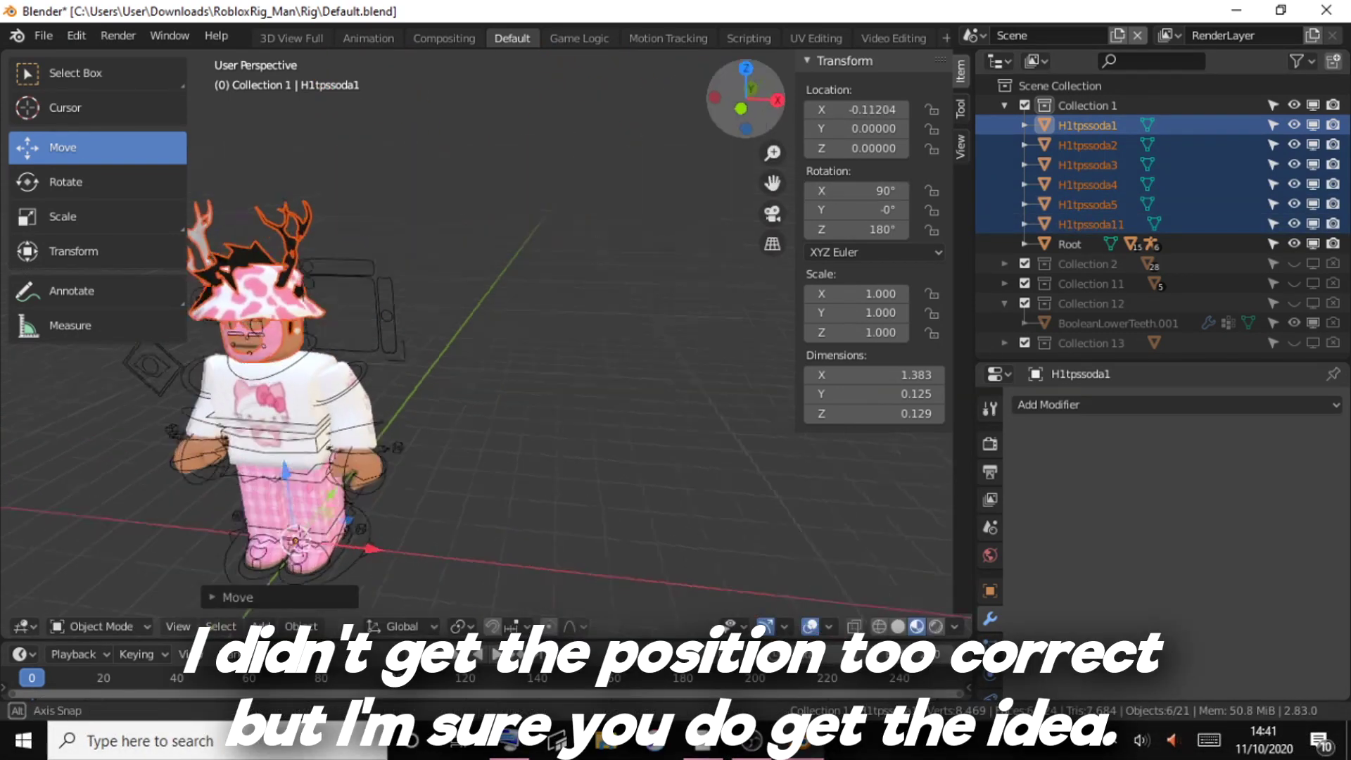
pyautogui.moveTo(772, 183); pyautogui.dragTo(770, 184)
pyautogui.moveTo(745, 98); pyautogui.dragTo(710, 102)
pyautogui.moveTo(517, 542); pyautogui.dragTo(517, 524)
pyautogui.moveTo(746, 99); pyautogui.dragTo(732, 105)
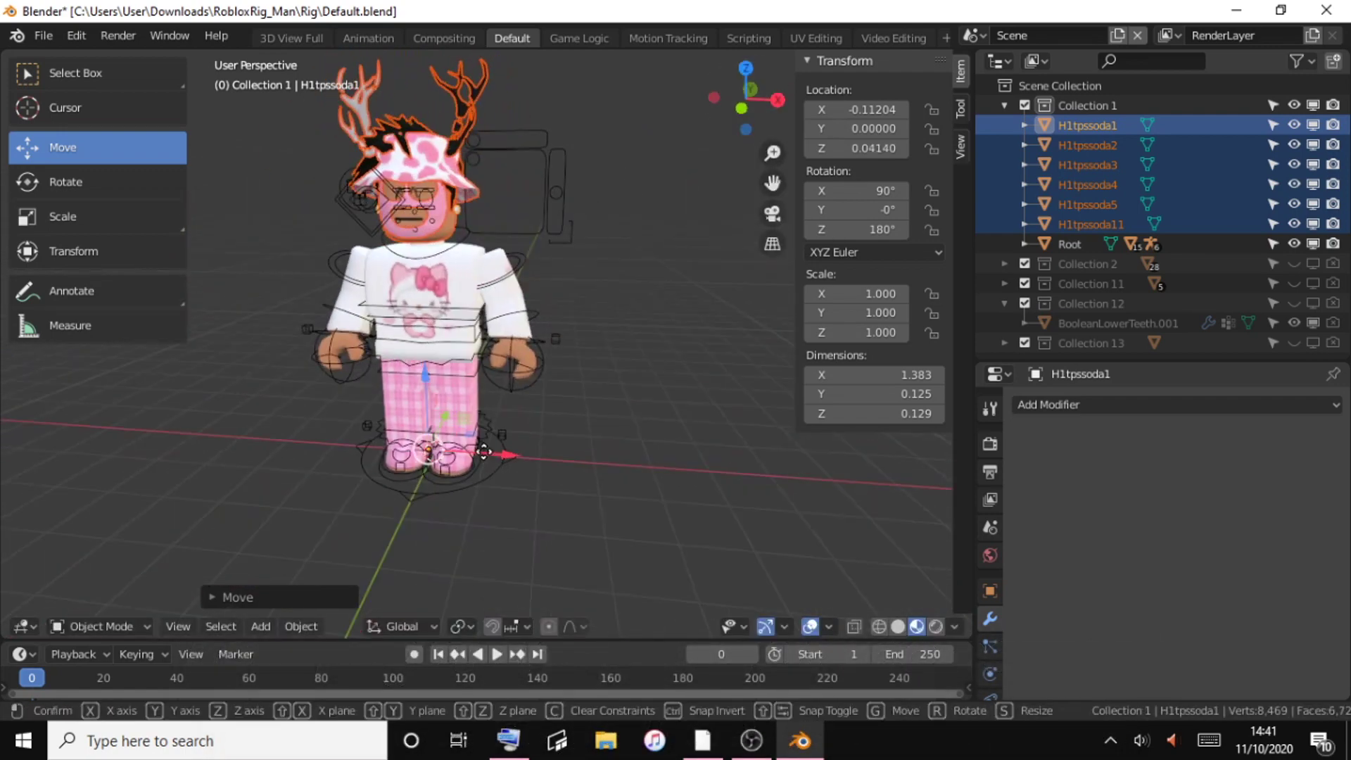
pyautogui.moveTo(428, 450); pyautogui.dragTo(445, 460)
pyautogui.moveTo(771, 150)
pyautogui.mouseDown()
pyautogui.moveTo(771, 126)
pyautogui.moveTo(738, 100)
pyautogui.moveTo(772, 183)
pyautogui.mouseUp()
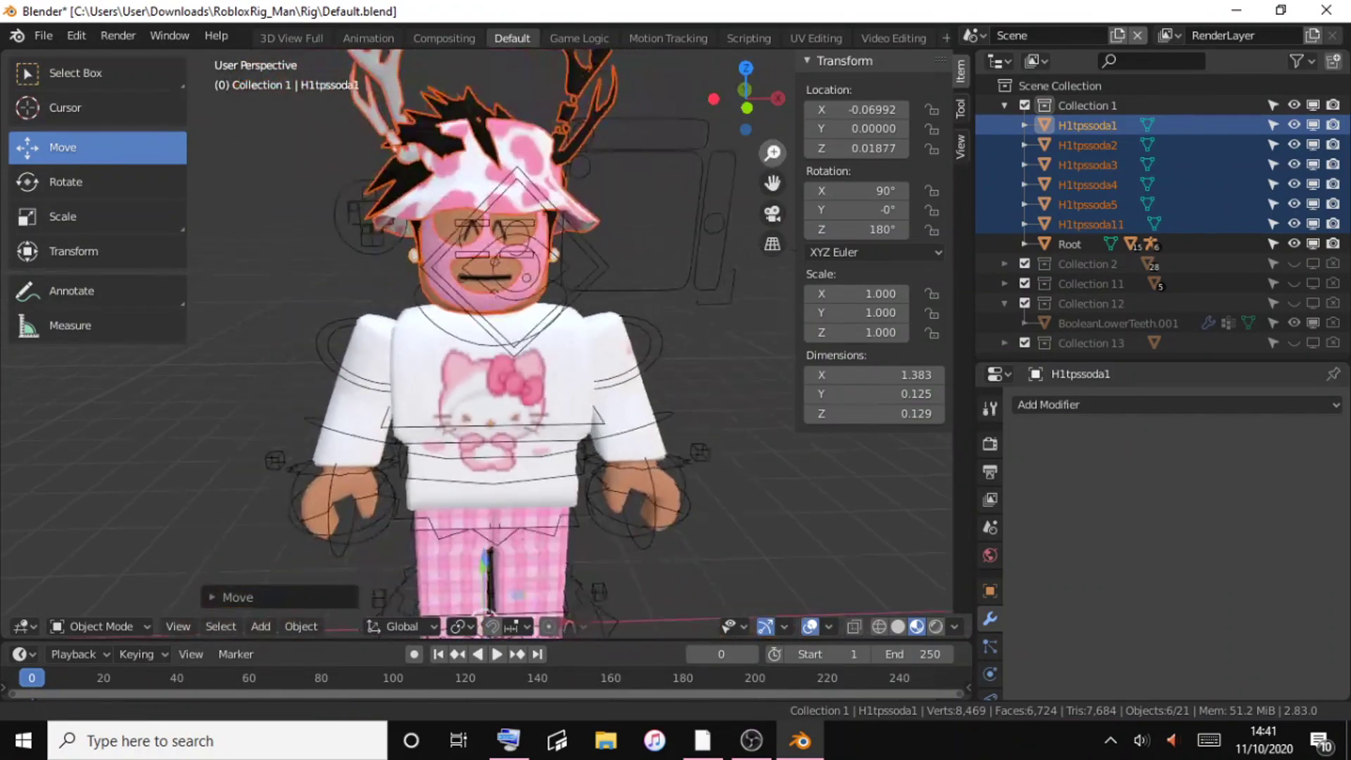
pyautogui.moveTo(746, 99); pyautogui.dragTo(743, 100)
pyautogui.moveTo(772, 150)
pyautogui.mouseDown()
pyautogui.moveTo(772, 126)
pyautogui.moveTo(772, 183)
pyautogui.mouseUp()
pyautogui.hotkey('ctrl', 'Tab')
pyautogui.moveTo(746, 98); pyautogui.dragTo(746, 98)
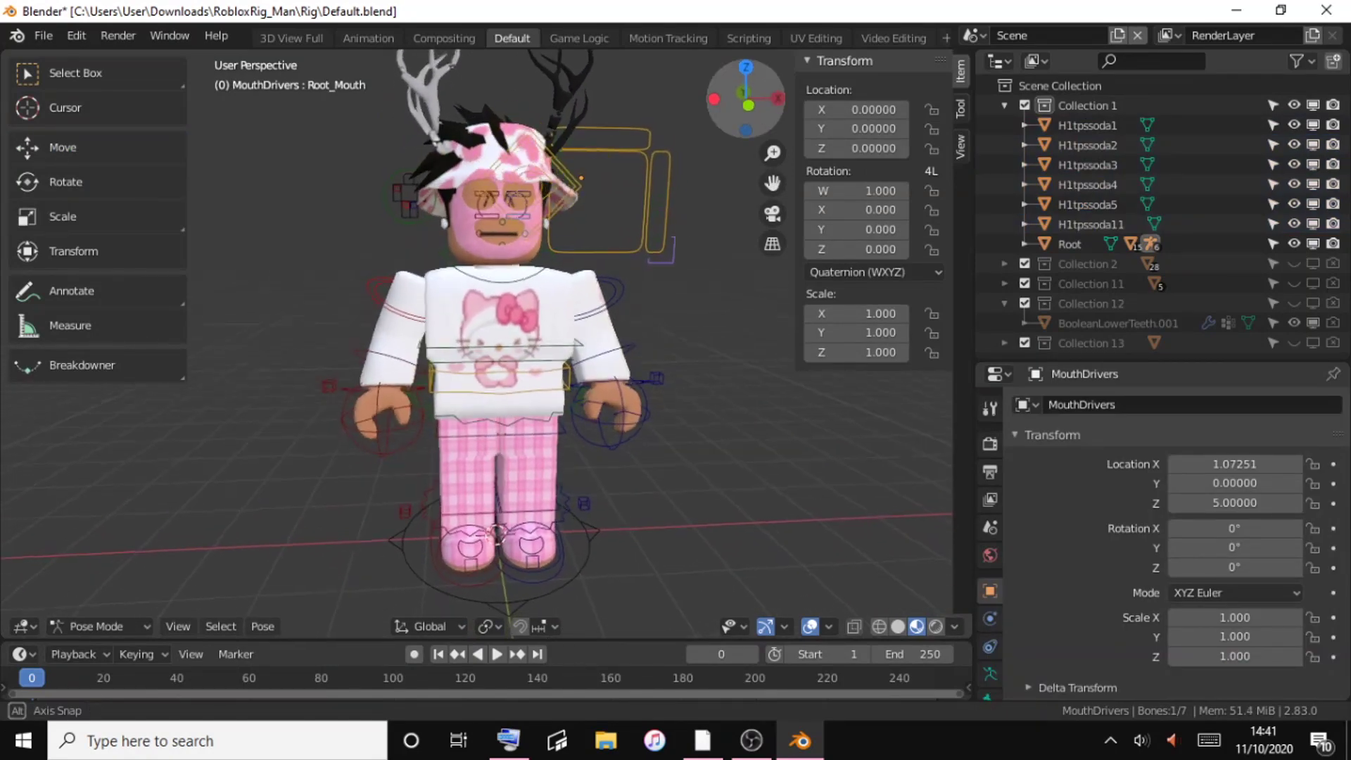
# Bend the left lower arm and raise the left upper arm into a waving pose.
pyautogui.scroll(-2, 665, 291)
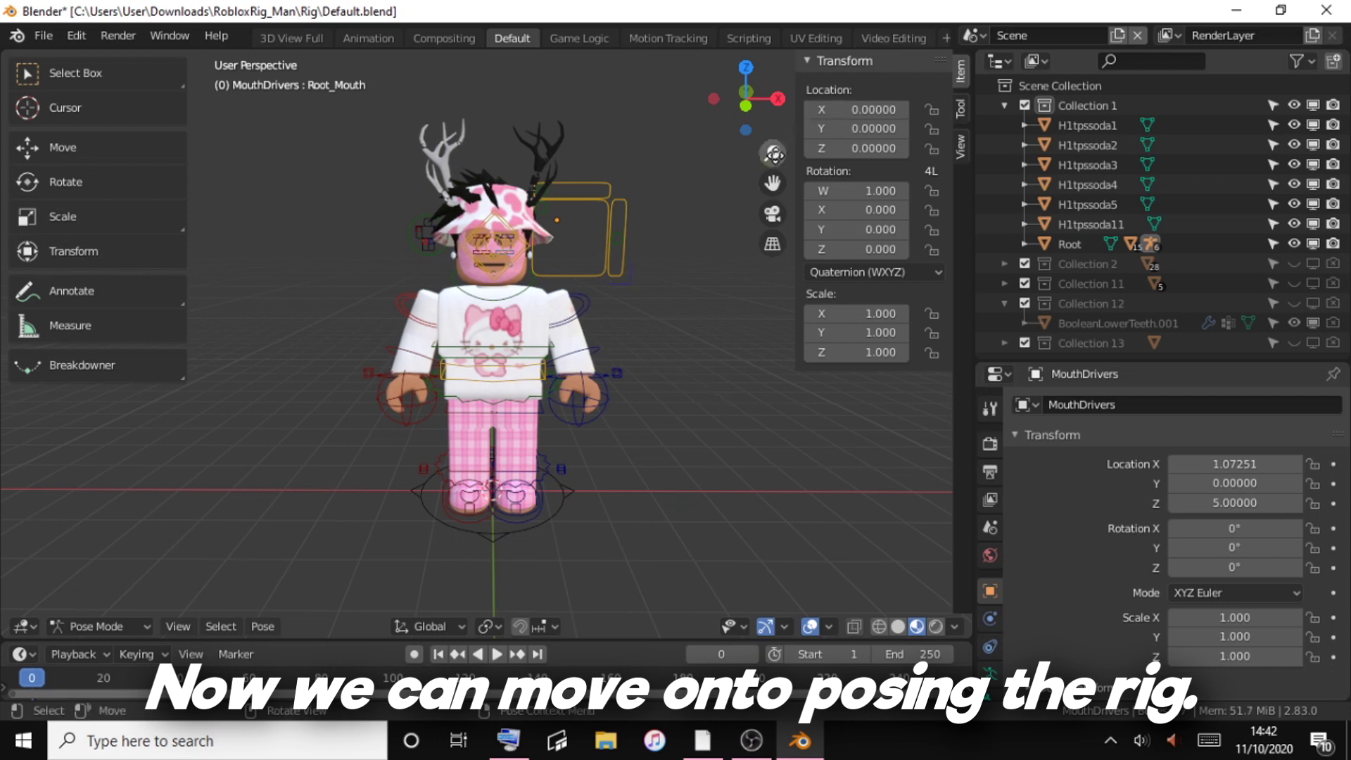
pyautogui.moveTo(772, 154); pyautogui.dragTo(696, 236)
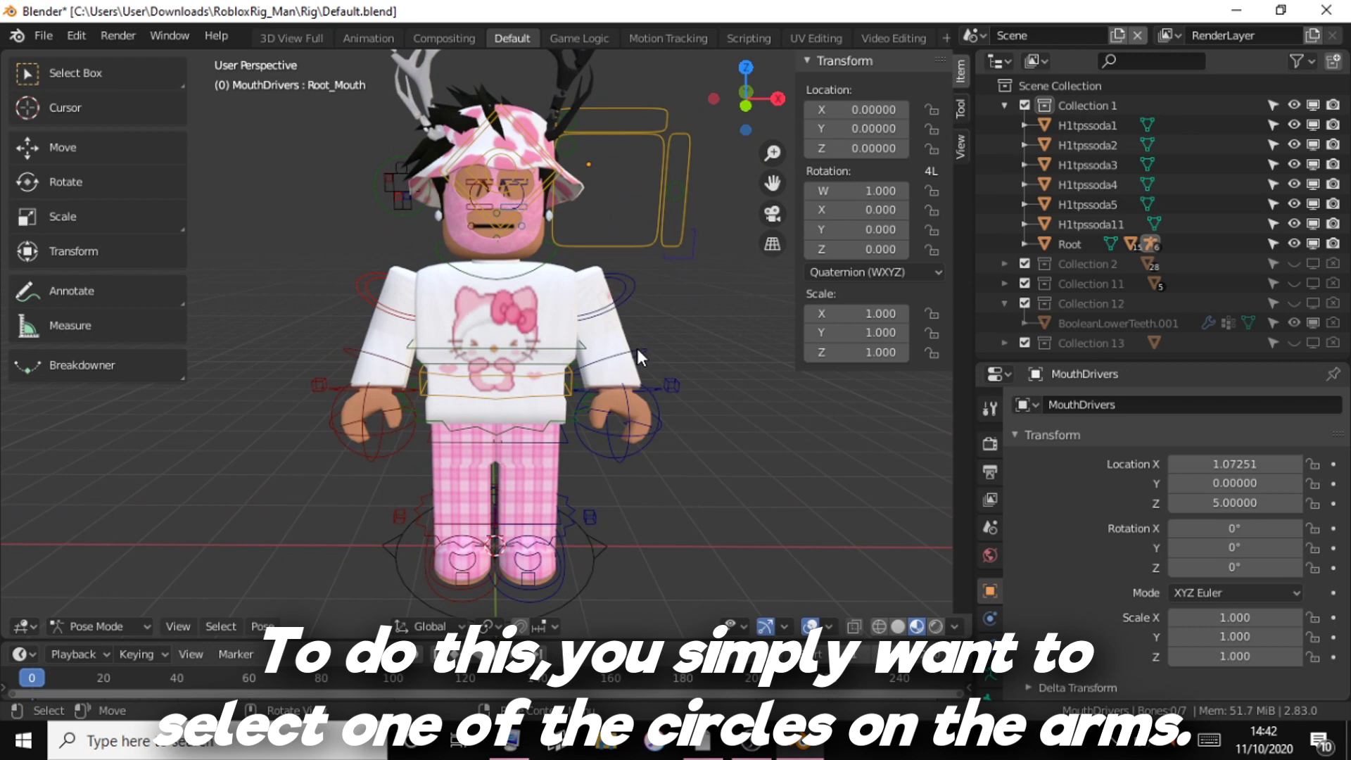
pyautogui.click(638, 357)
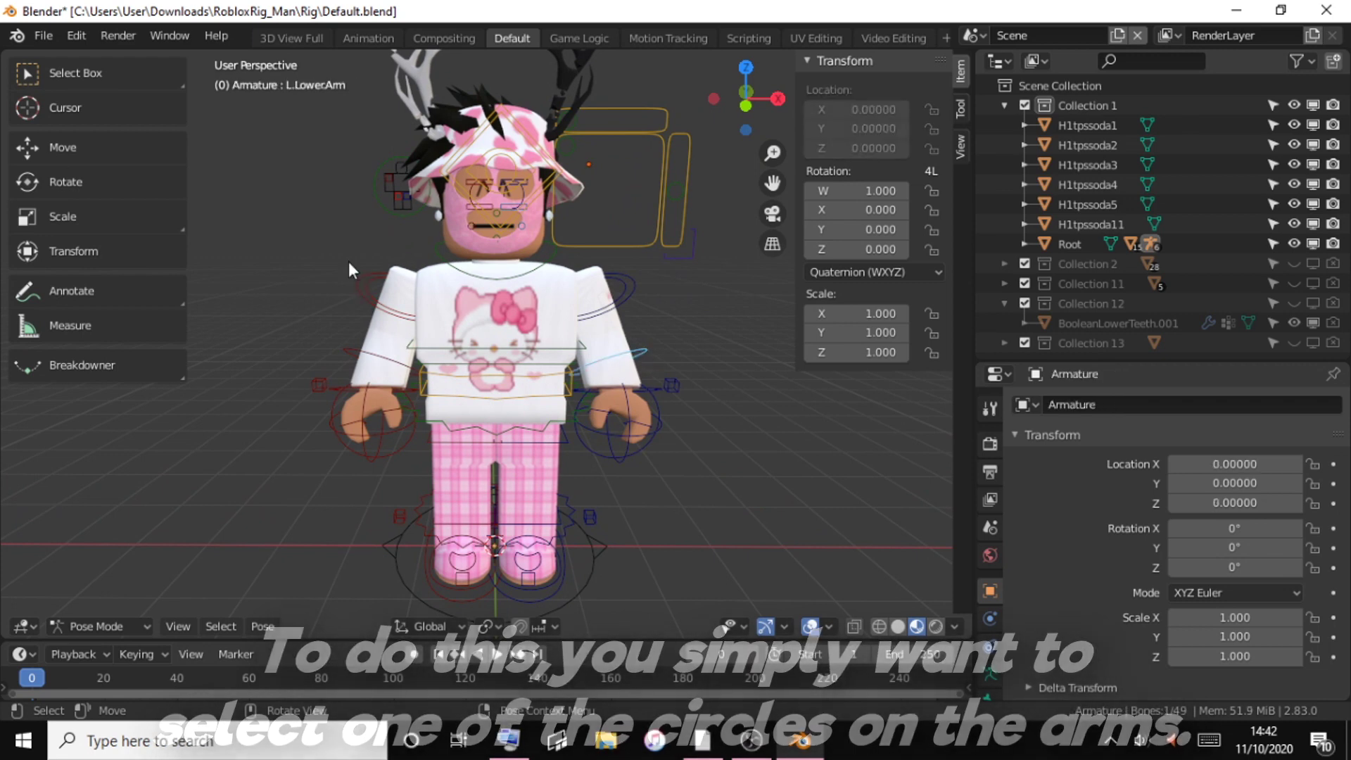
pyautogui.click(71, 180)
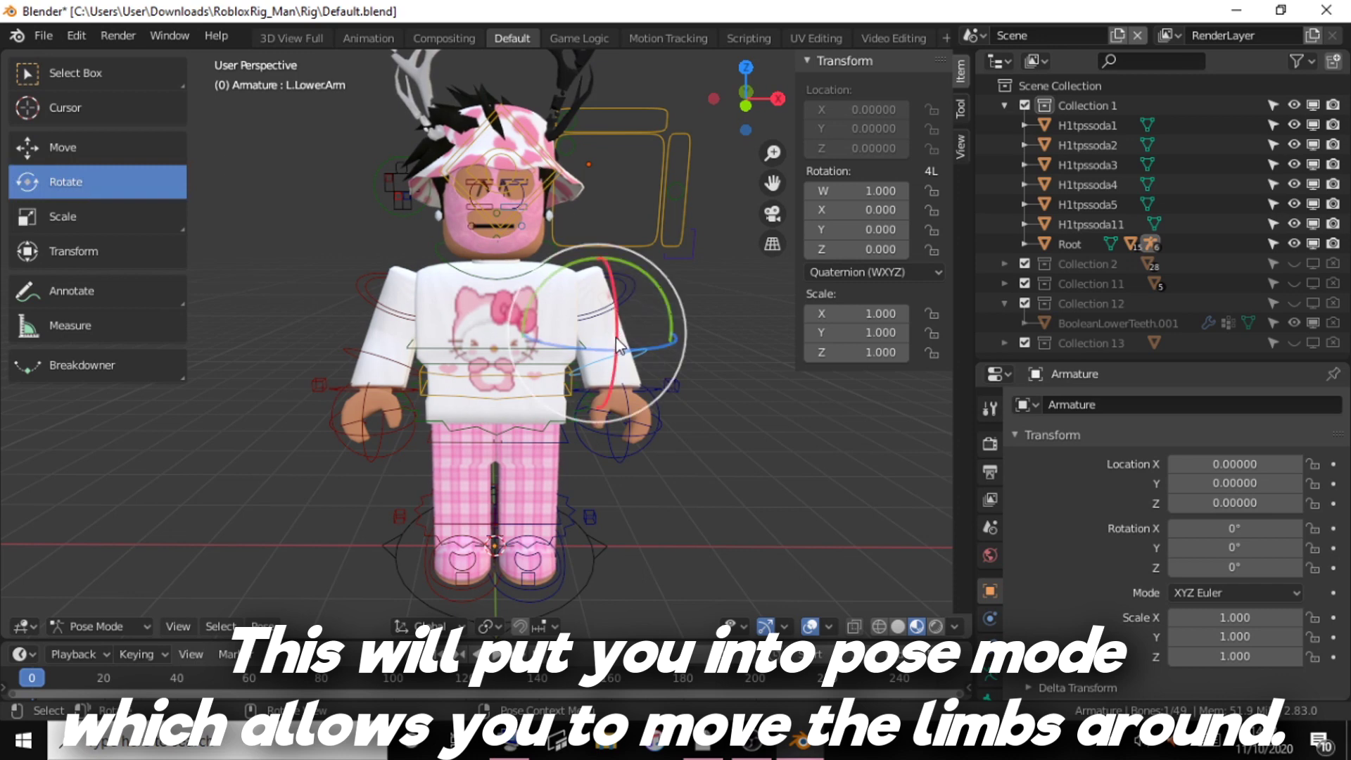
pyautogui.moveTo(617, 345); pyautogui.dragTo(619, 390)
pyautogui.moveTo(770, 120); pyautogui.dragTo(756, 113)
pyautogui.click(598, 303)
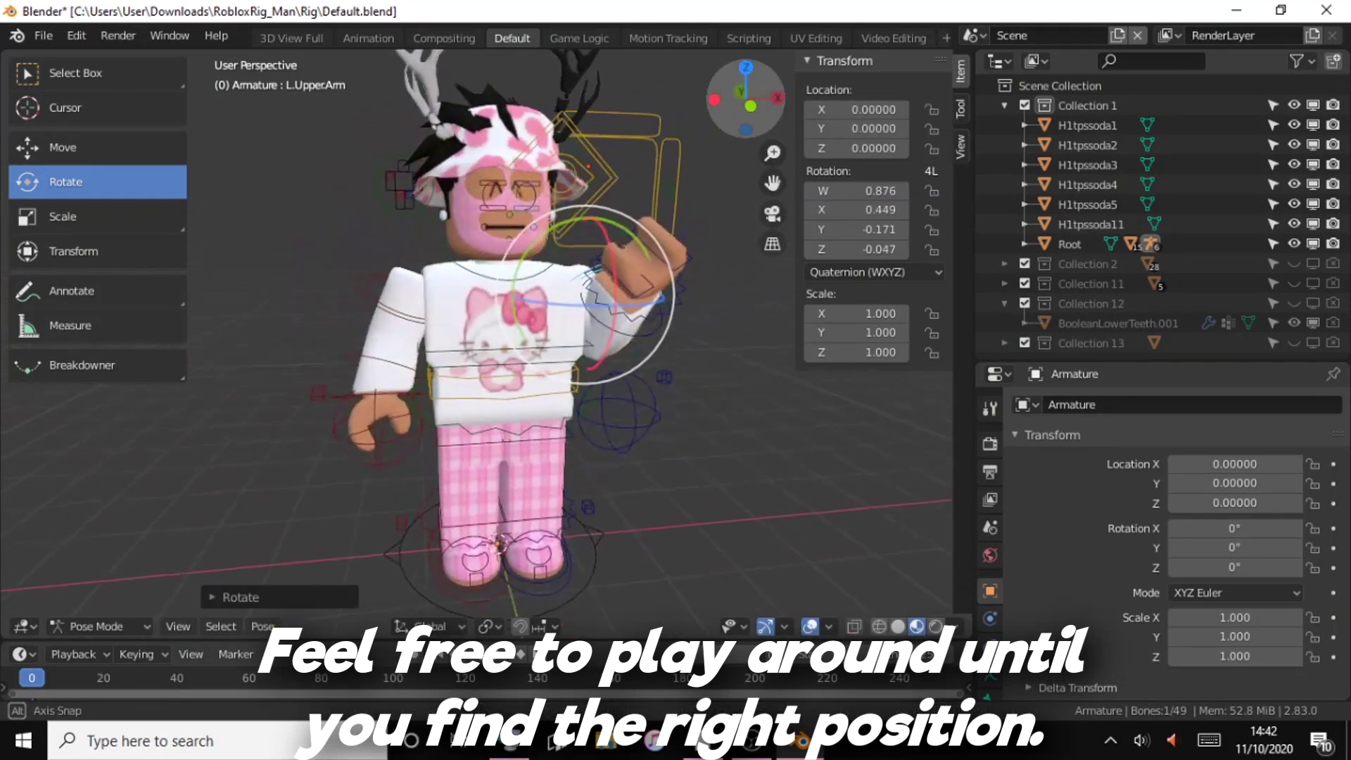
pyautogui.moveTo(605, 310); pyautogui.dragTo(633, 281)
# Raise the right upper arm upward.
pyautogui.click(380, 336)
pyautogui.rightClick(378, 337)
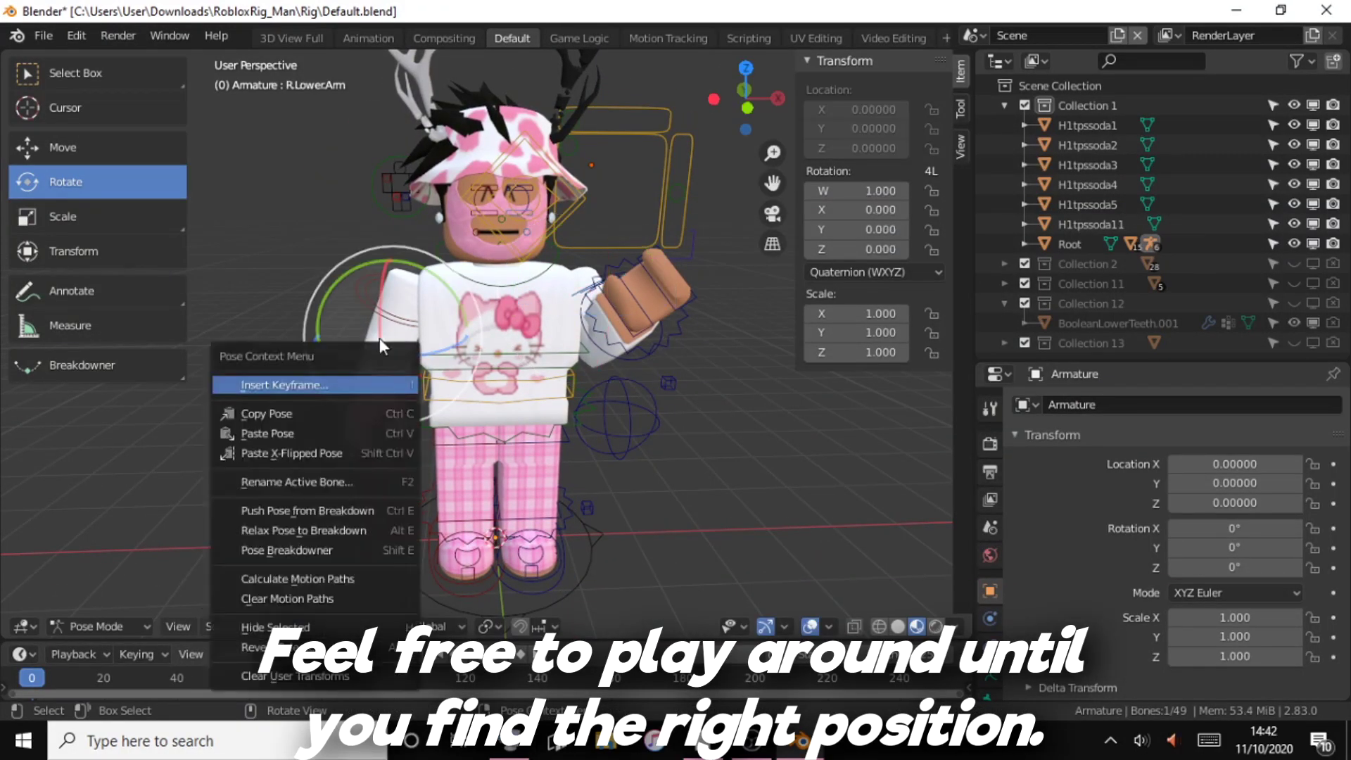
pyautogui.press('Escape')
pyautogui.rightClick(382, 361)
pyautogui.press('F2')
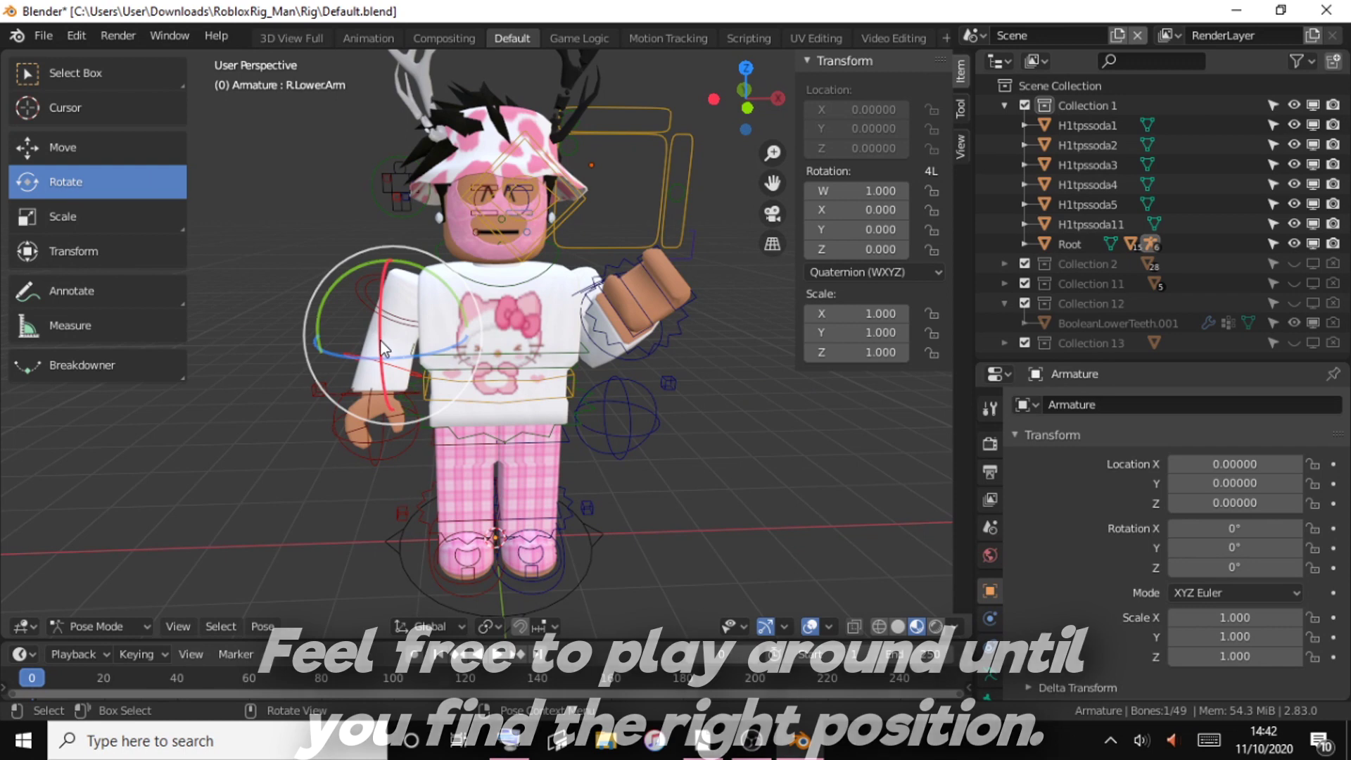
pyautogui.click(383, 310)
pyautogui.moveTo(389, 284)
pyautogui.mouseDown()
pyautogui.moveTo(383, 328)
pyautogui.moveTo(359, 324)
pyautogui.moveTo(394, 253)
pyautogui.moveTo(401, 282)
pyautogui.mouseUp()
pyautogui.moveTo(746, 99); pyautogui.dragTo(749, 99)
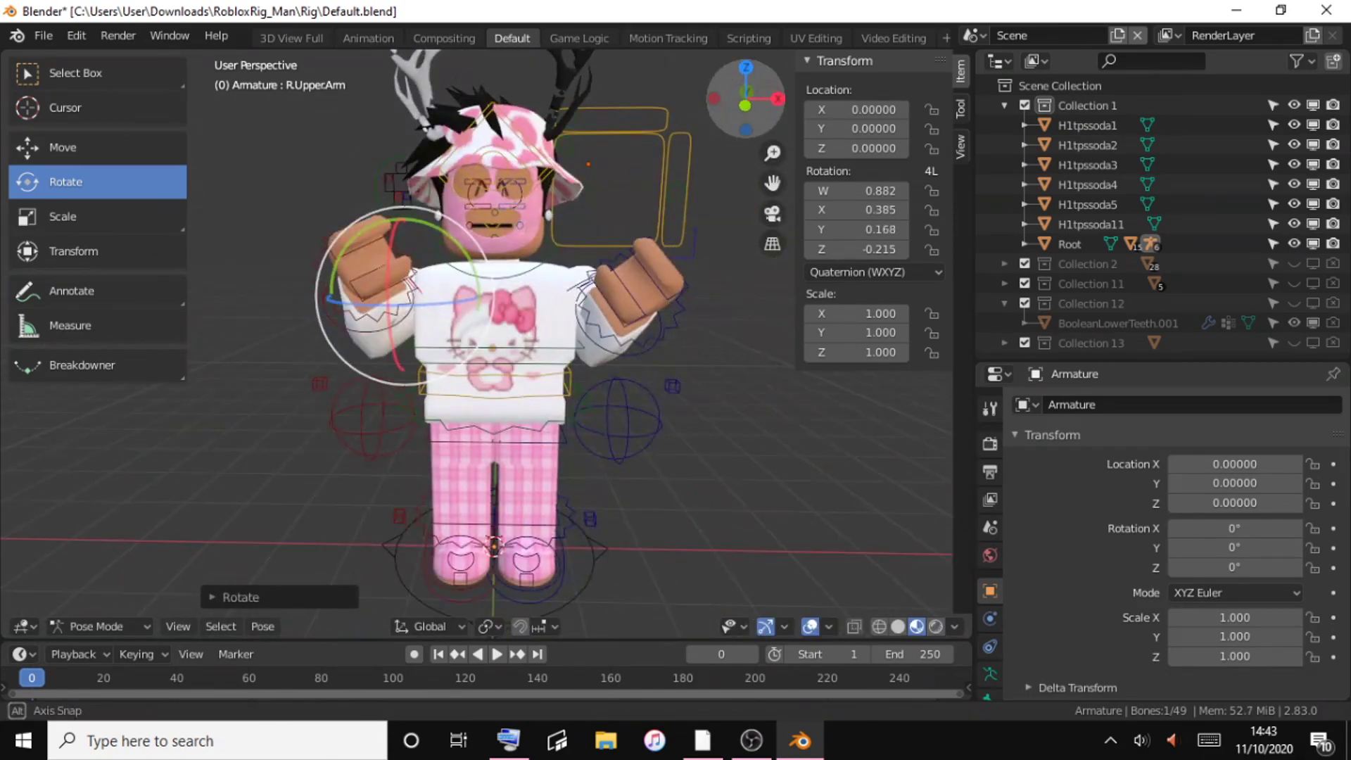
# Bend the left lower leg and rotate Bone.021 and the left upper leg.
pyautogui.click(450, 529)
pyautogui.moveTo(450, 529); pyautogui.dragTo(457, 556)
pyautogui.moveTo(746, 99); pyautogui.dragTo(760, 105)
pyautogui.click(451, 493)
pyautogui.moveTo(444, 464); pyautogui.dragTo(453, 422)
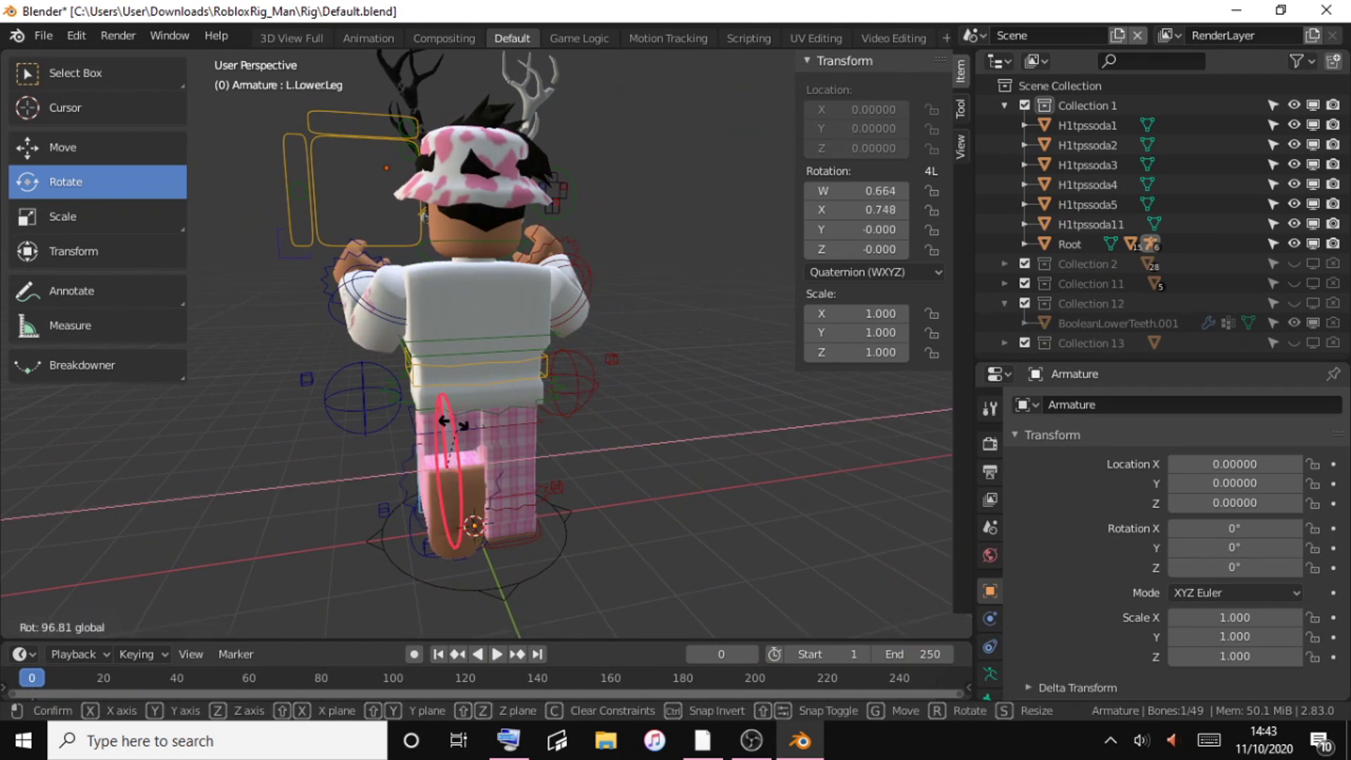
pyautogui.click(456, 476)
pyautogui.moveTo(515, 496); pyautogui.dragTo(637, 327)
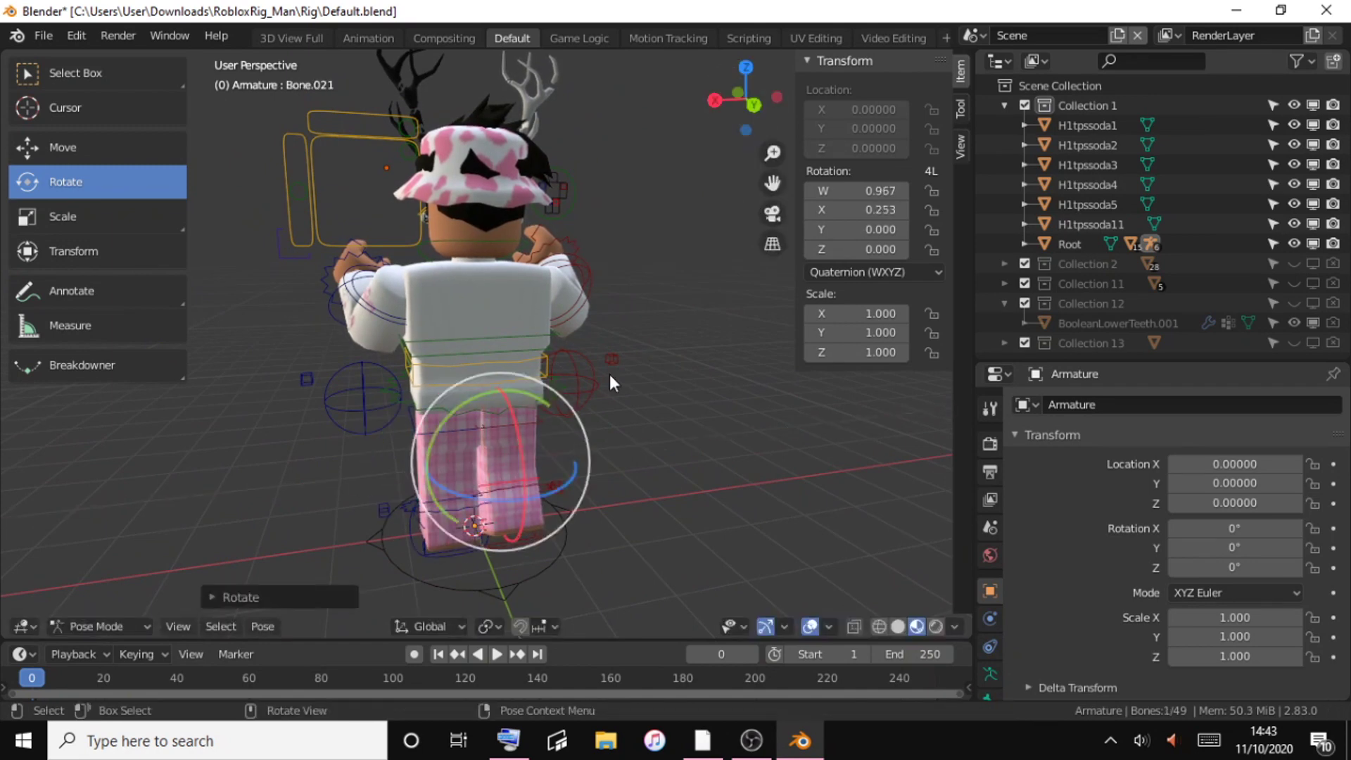
pyautogui.moveTo(496, 424); pyautogui.dragTo(421, 436)
pyautogui.click(421, 436)
pyautogui.moveTo(399, 368); pyautogui.dragTo(404, 341)
pyautogui.moveTo(745, 98)
pyautogui.mouseDown()
pyautogui.moveTo(761, 120)
pyautogui.moveTo(749, 105)
pyautogui.mouseUp()
# Re-rotate the right upper arm freely, then return the rig to Object Mode.
pyautogui.click(486, 394)
pyautogui.press('r')
pyautogui.press('r')
pyautogui.click(753, 123)
pyautogui.press('r')
pyautogui.click(772, 154)
pyautogui.click(99, 625)
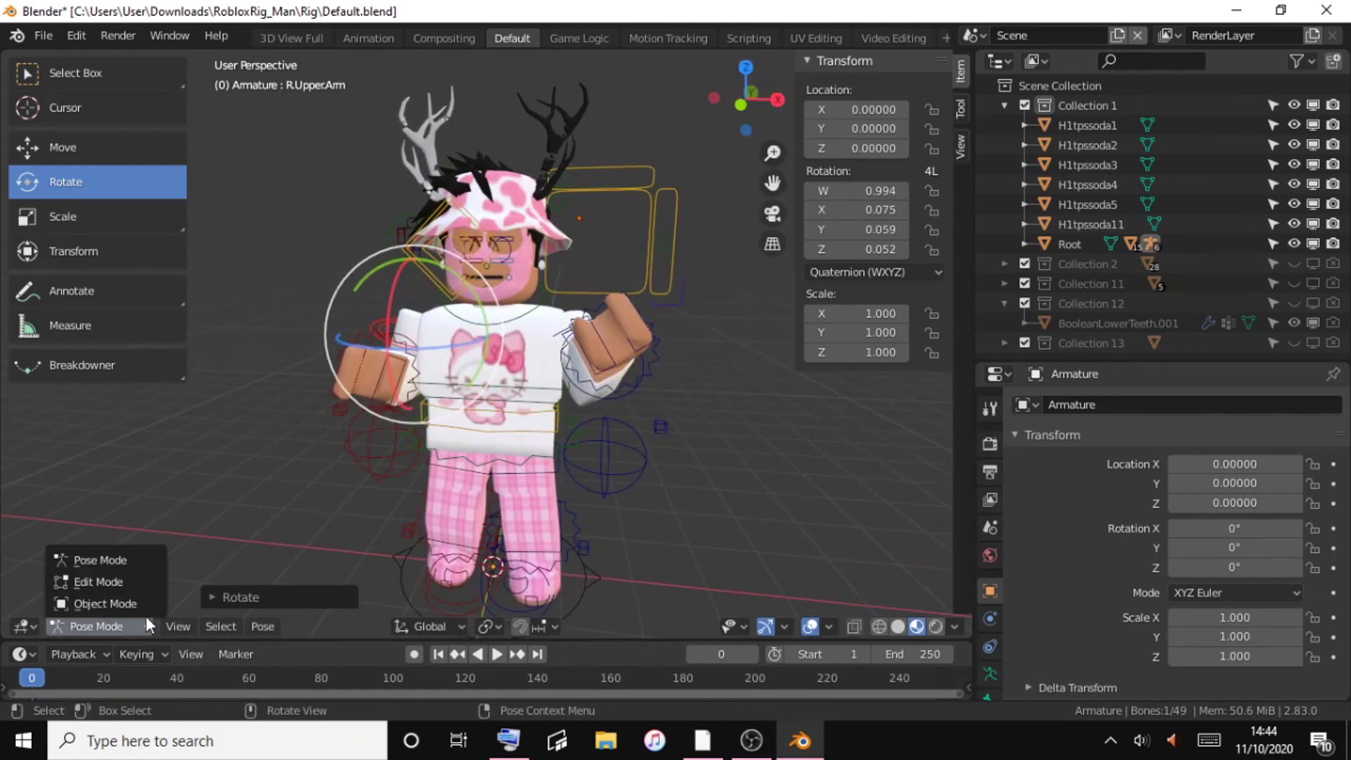
pyautogui.click(105, 603)
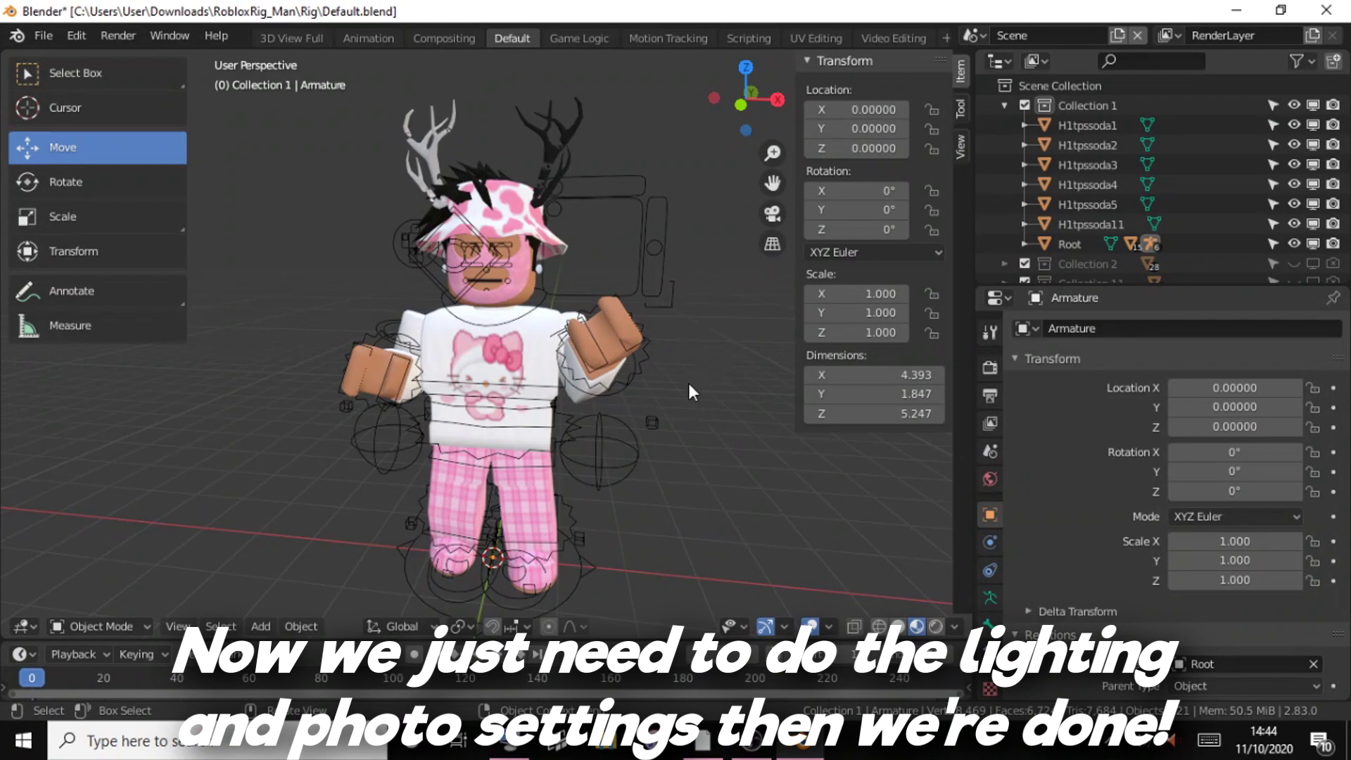
pyautogui.moveTo(746, 130); pyautogui.dragTo(748, 126)
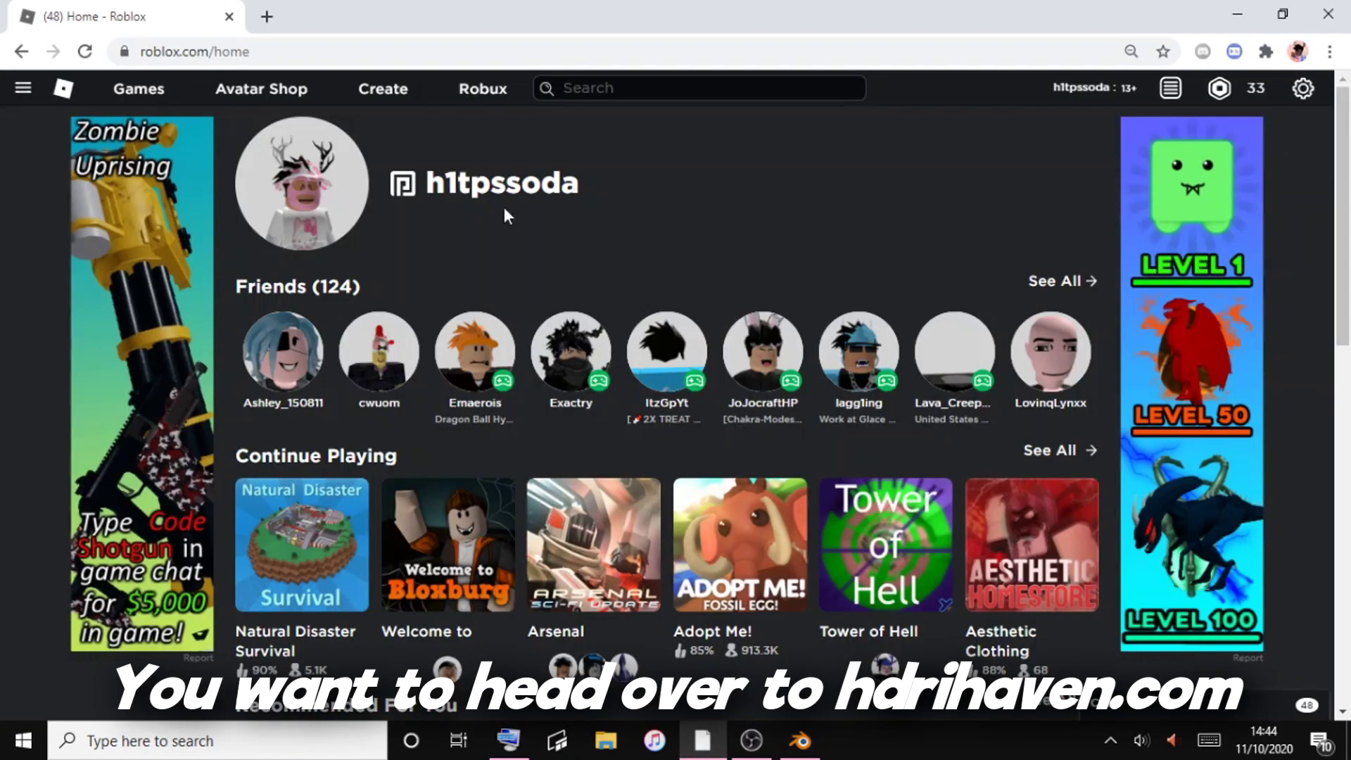
# In a new Chrome tab, go to the HDRI Haven site (typed 'hdrihavern.co').
pyautogui.click(268, 28)
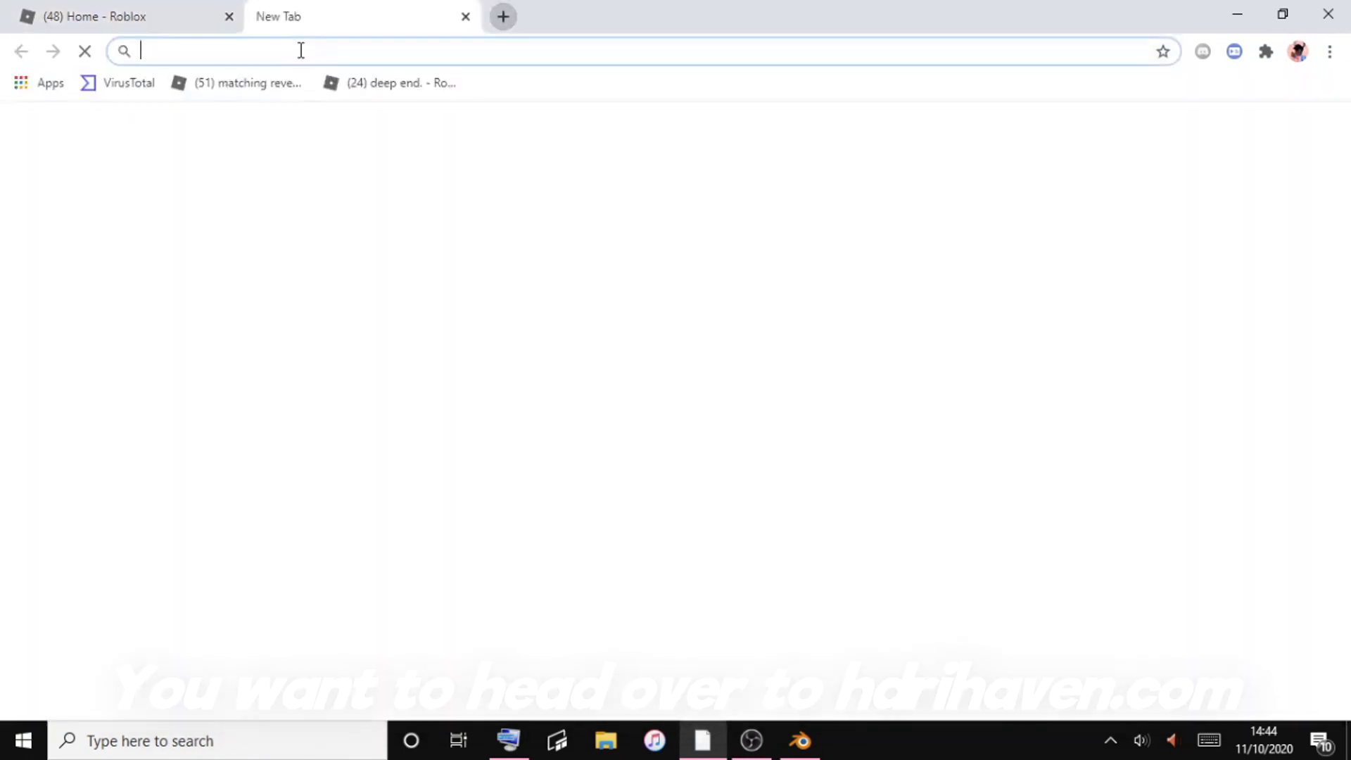
pyautogui.click(301, 51)
pyautogui.write('hdrihav')
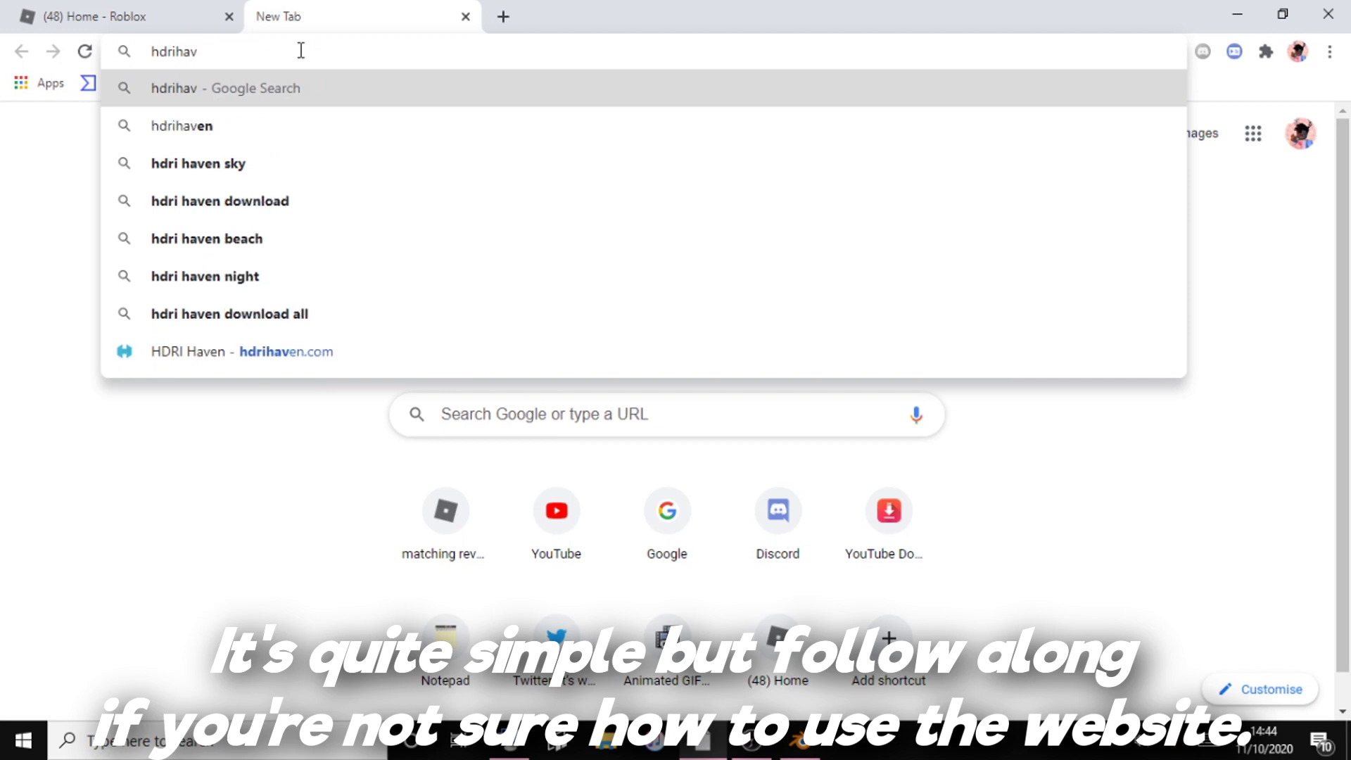
pyautogui.write('ern.co')
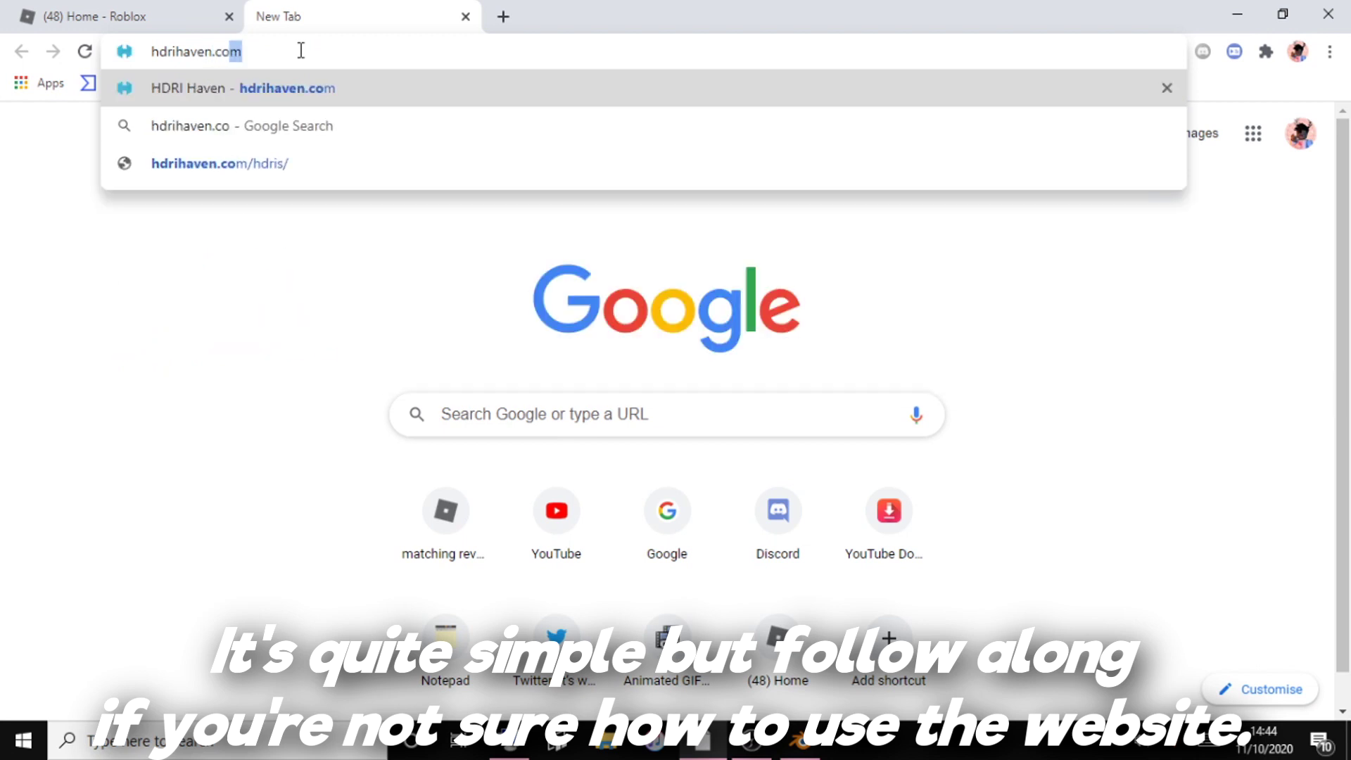
pyautogui.press('Return')
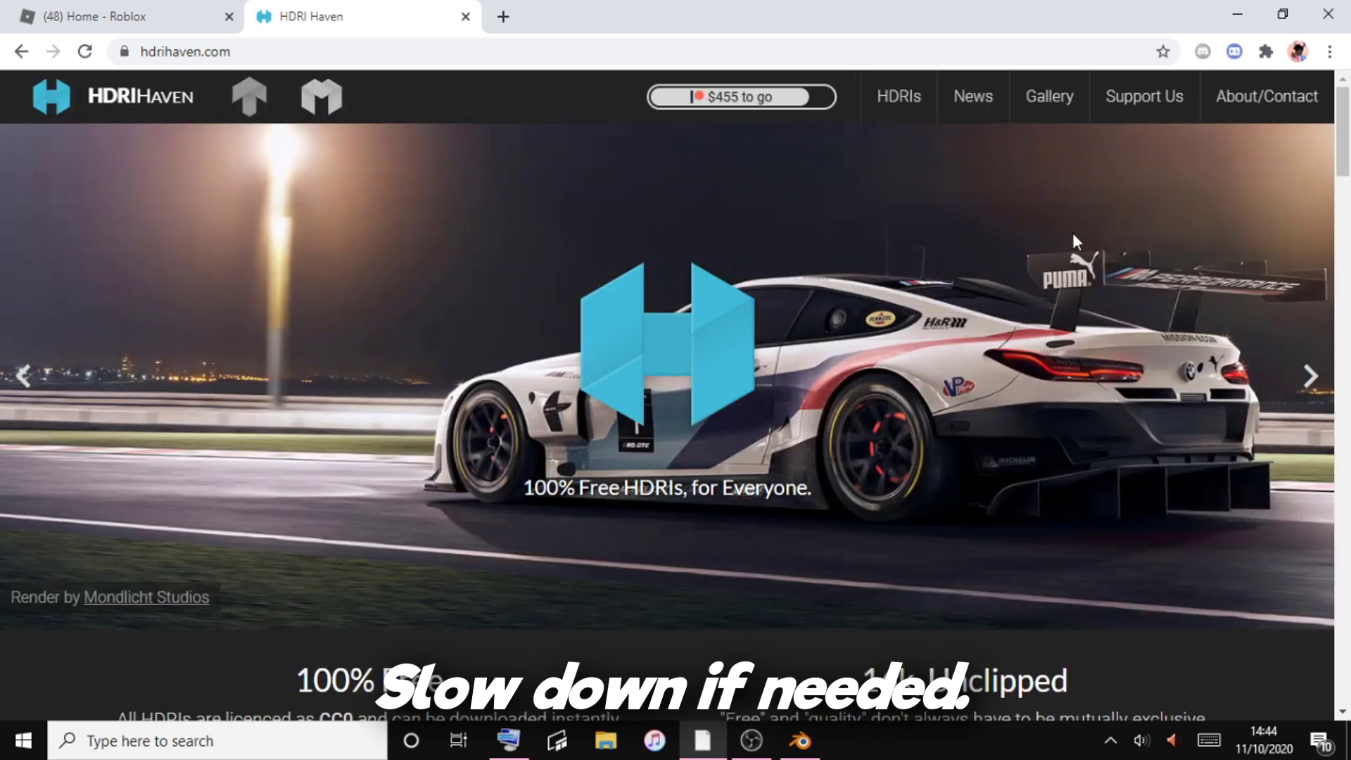
# Download the 4k HDR of Abandoned Tank Farm 04 and go back to Blender.
pyautogui.scroll(-8, 1072, 233)
pyautogui.scroll(-10, 1348, 331)
pyautogui.click(645, 224)
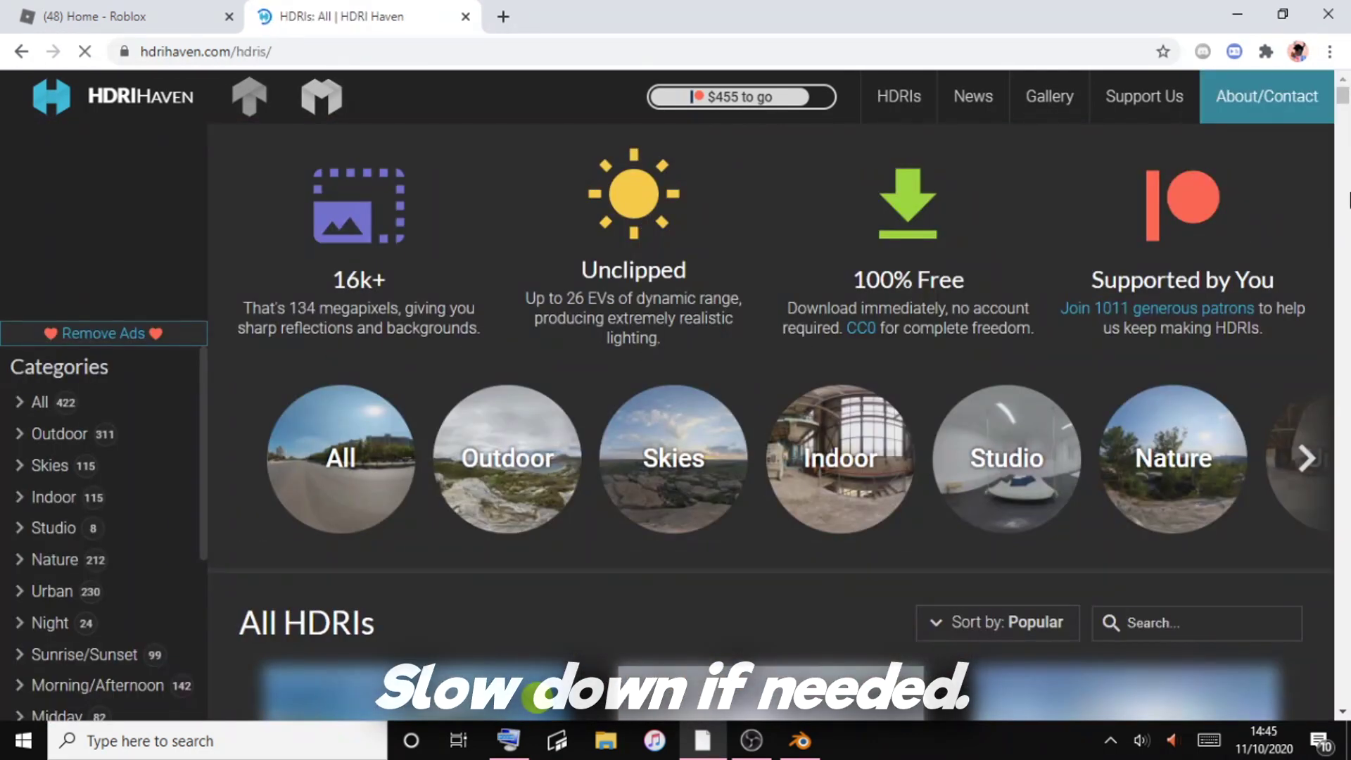
pyautogui.scroll(-6, 1349, 299)
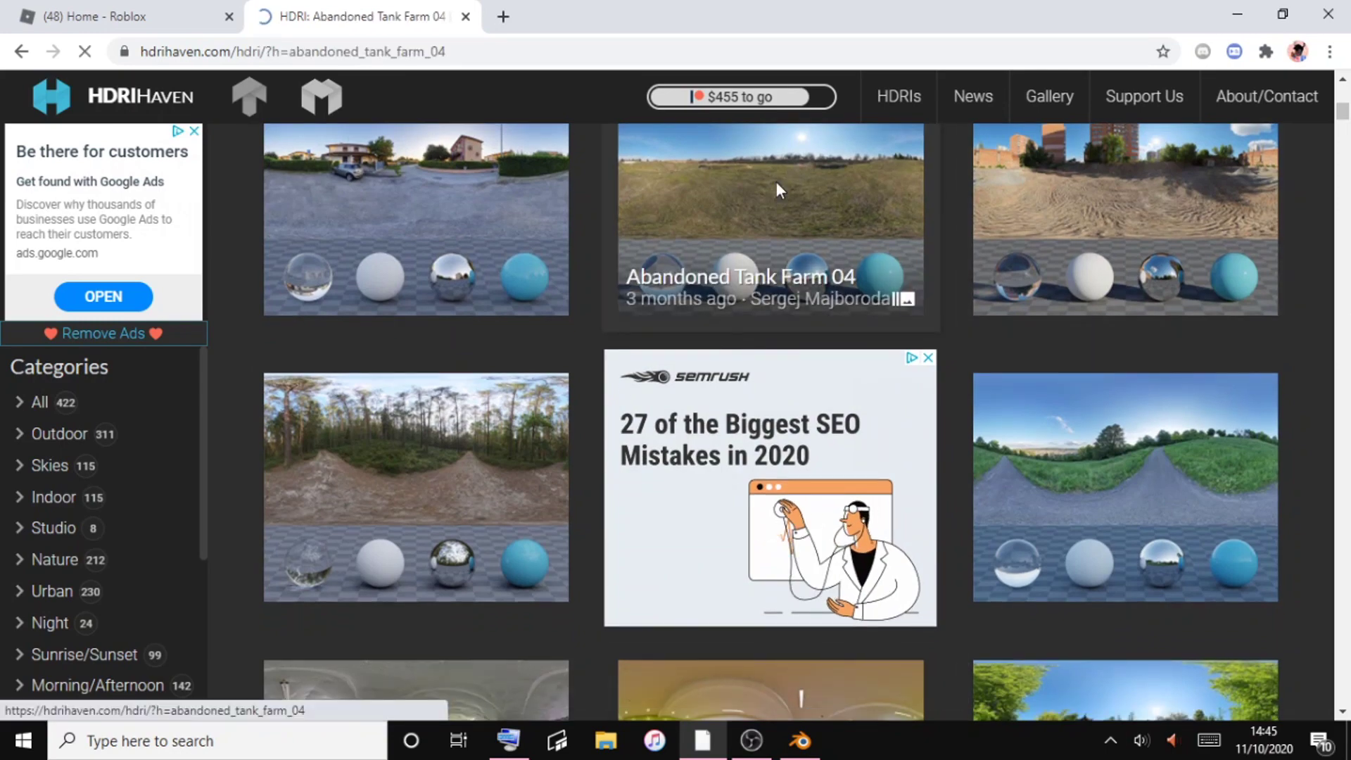
pyautogui.click(775, 182)
pyautogui.scroll(-10, 1347, 282)
pyautogui.scroll(2, 512, 401)
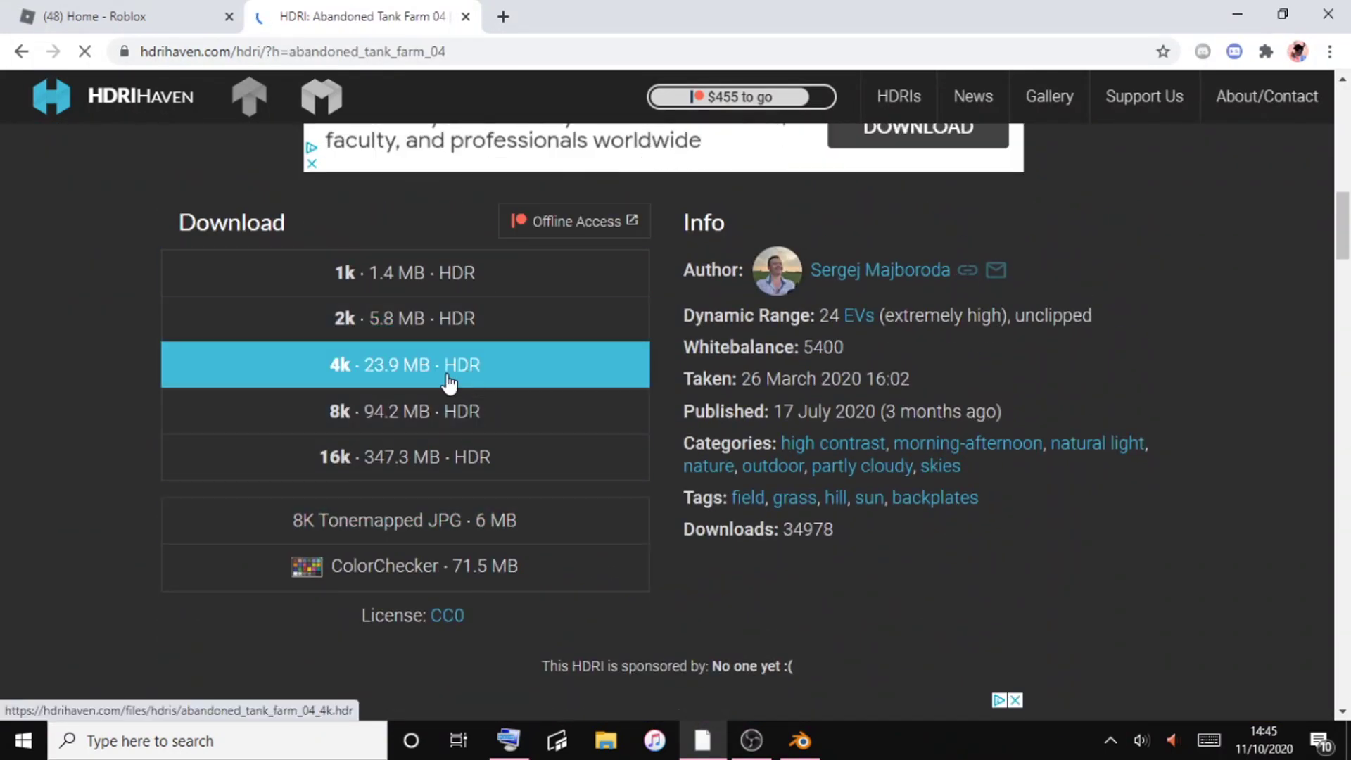
pyautogui.click(799, 741)
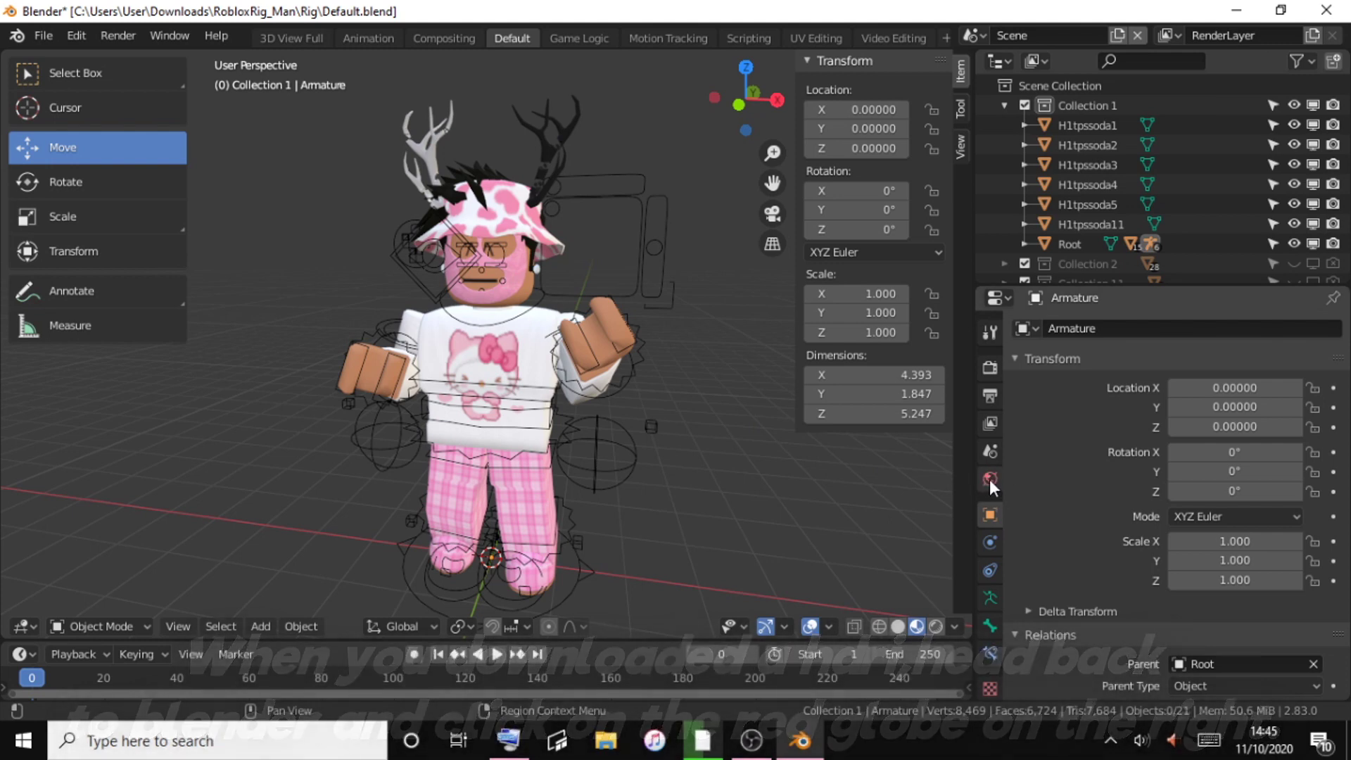
# Turn on world nodes and feed an Environment Texture into the world Background colour.
pyautogui.click(989, 479)
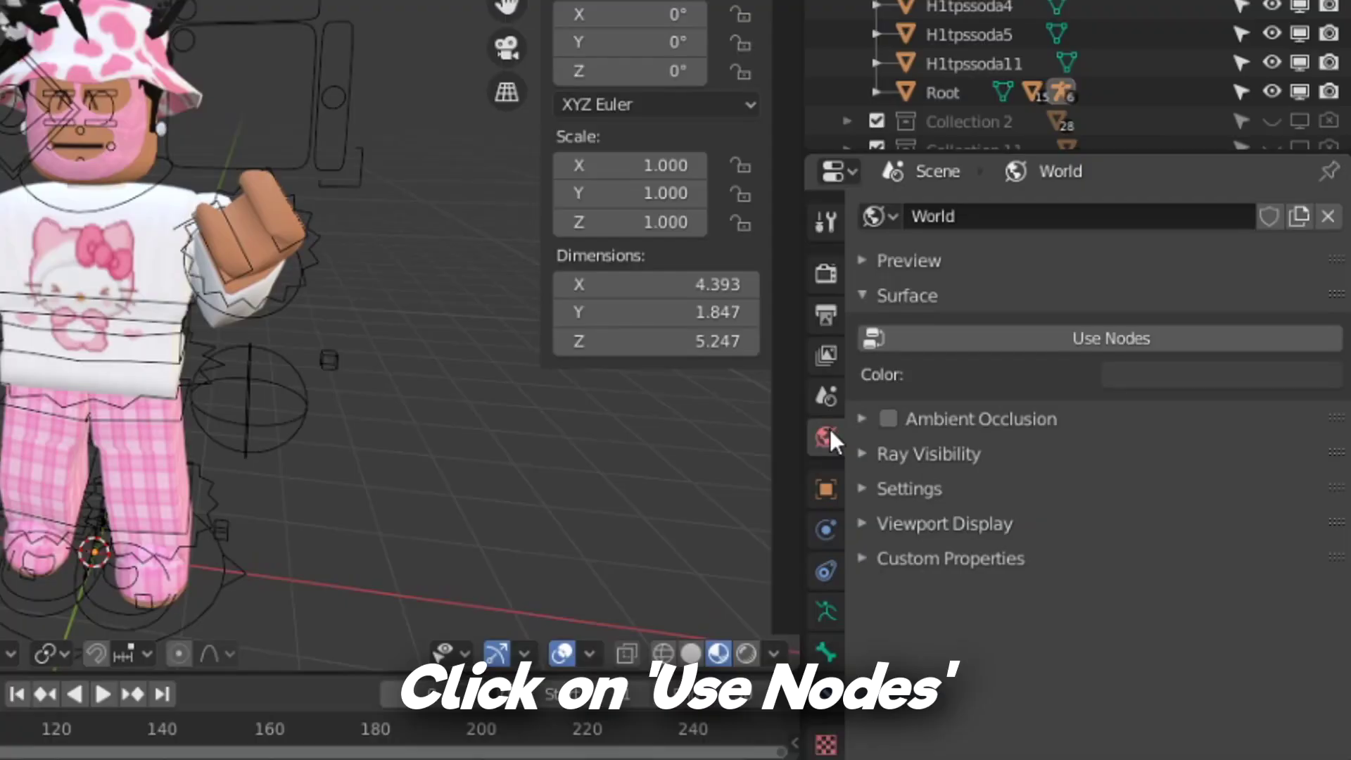
pyautogui.click(1045, 336)
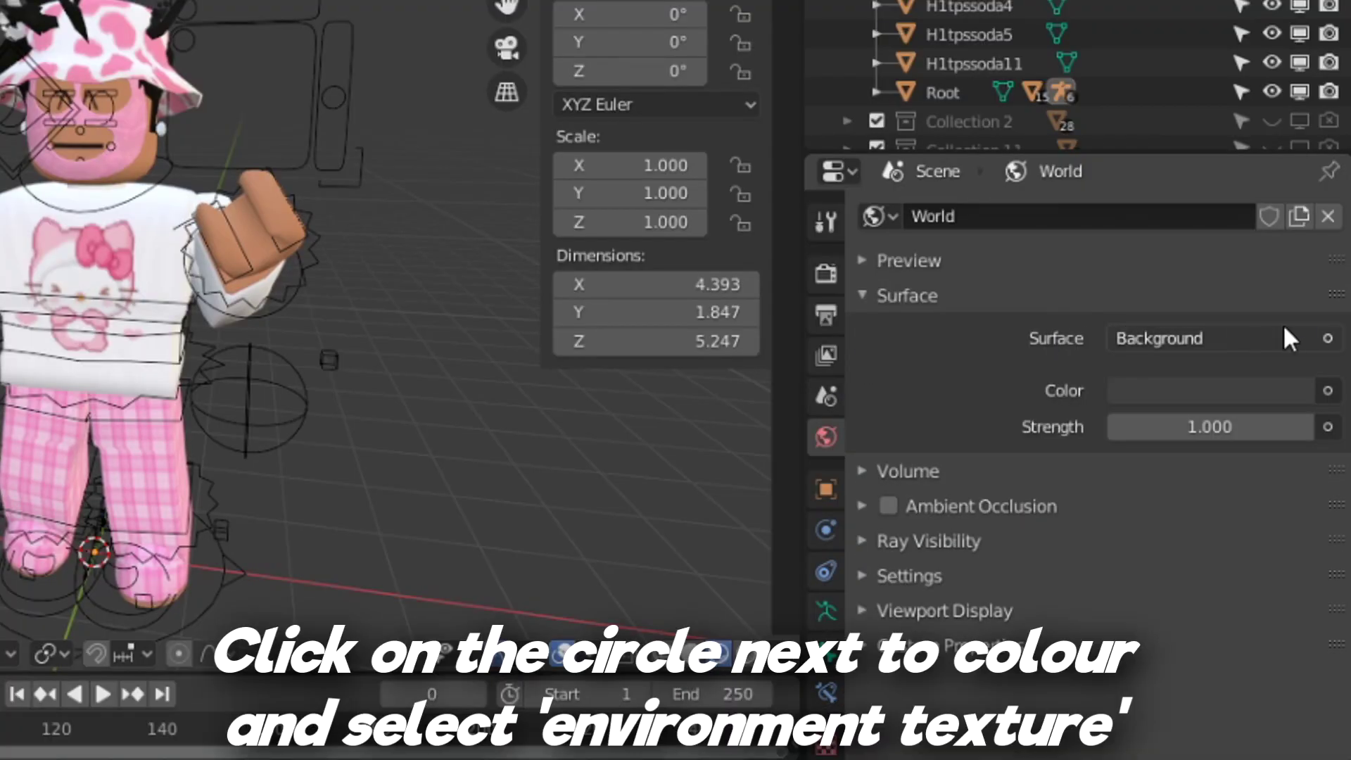
pyautogui.click(1326, 387)
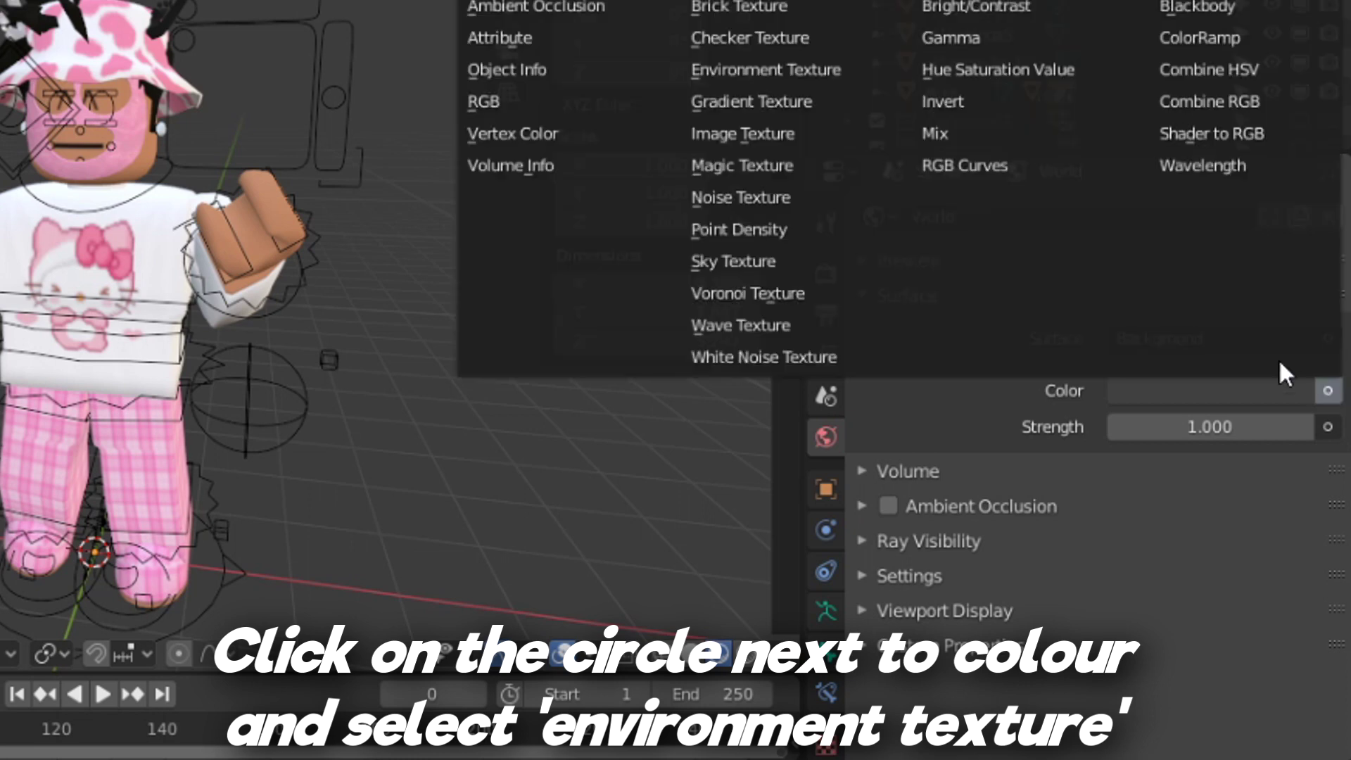
pyautogui.click(804, 62)
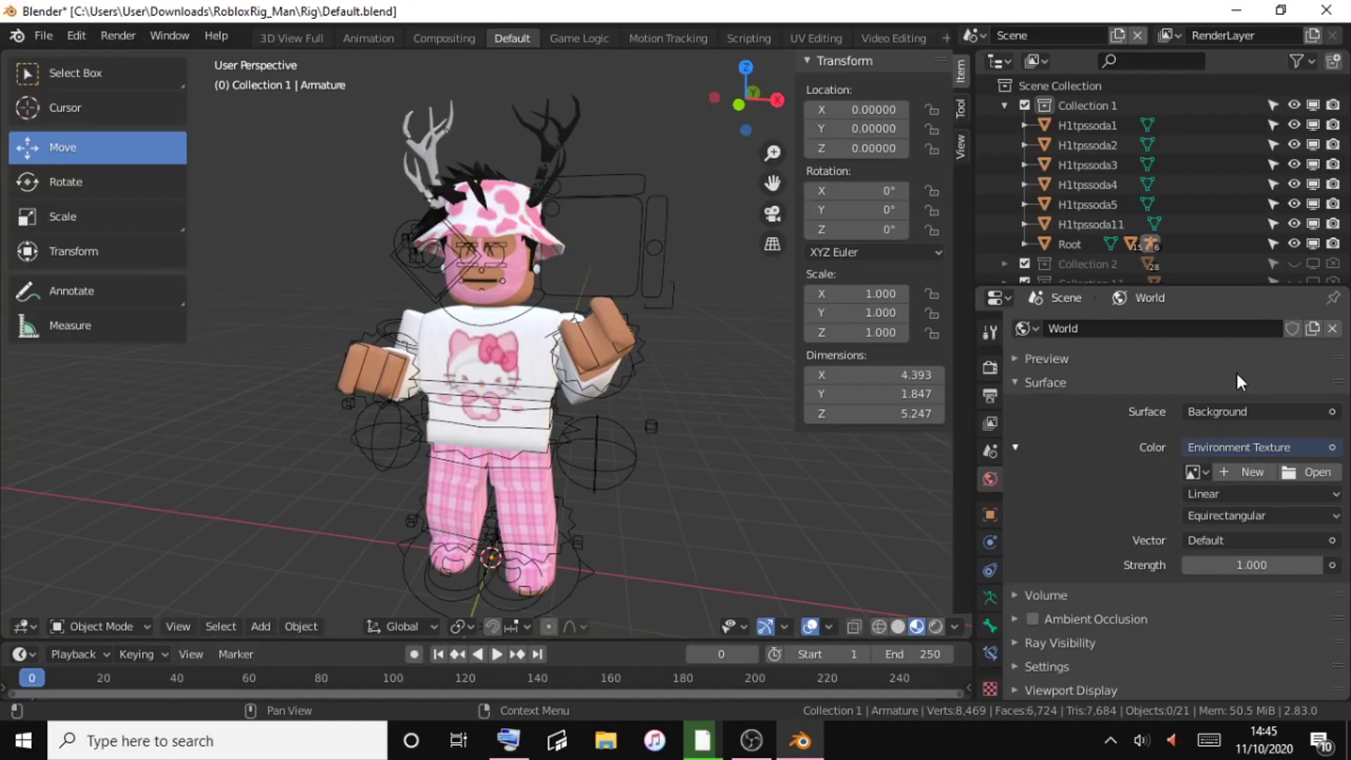
# Load Documents/hdrs/kiara_1_dawn_4k.hdr as the world environment texture and orbit to check lighting.
pyautogui.click(1310, 478)
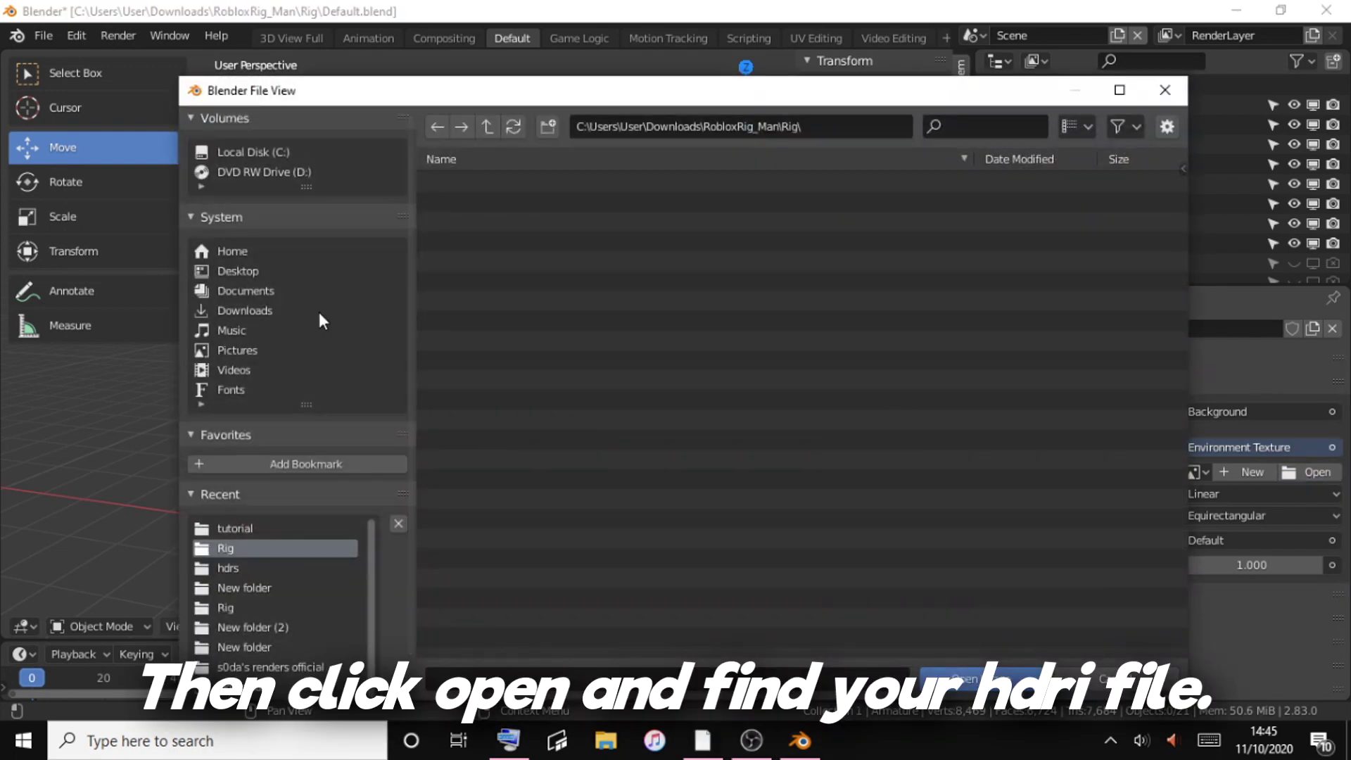
pyautogui.click(246, 290)
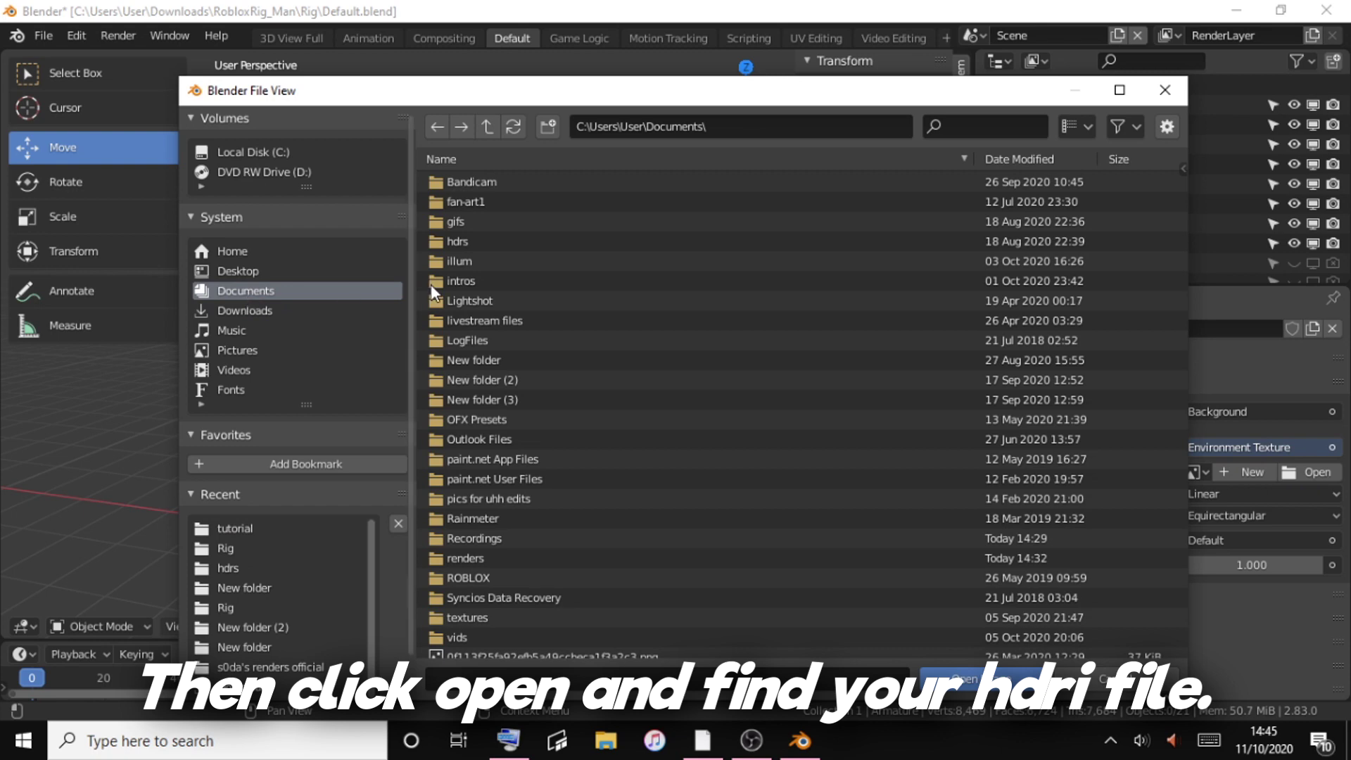
pyautogui.doubleClick(466, 243)
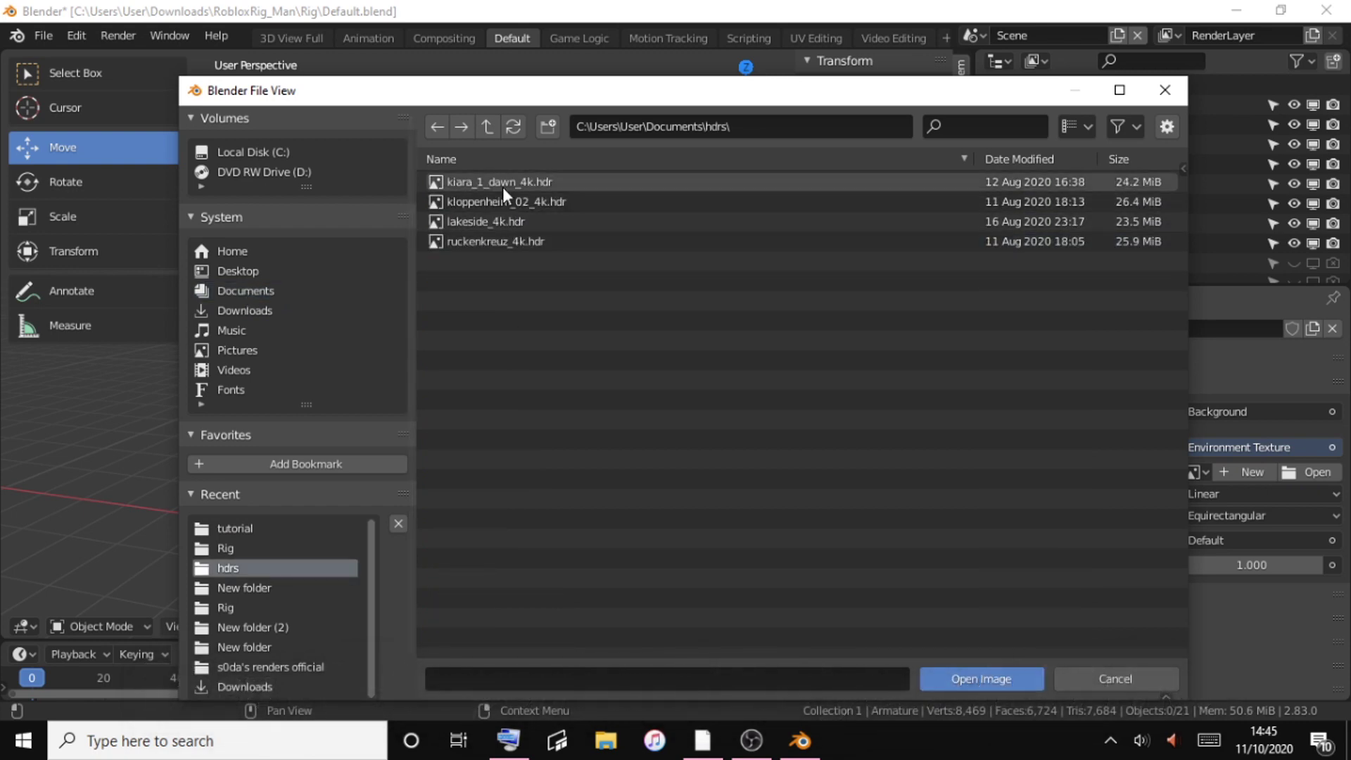
pyautogui.doubleClick(501, 187)
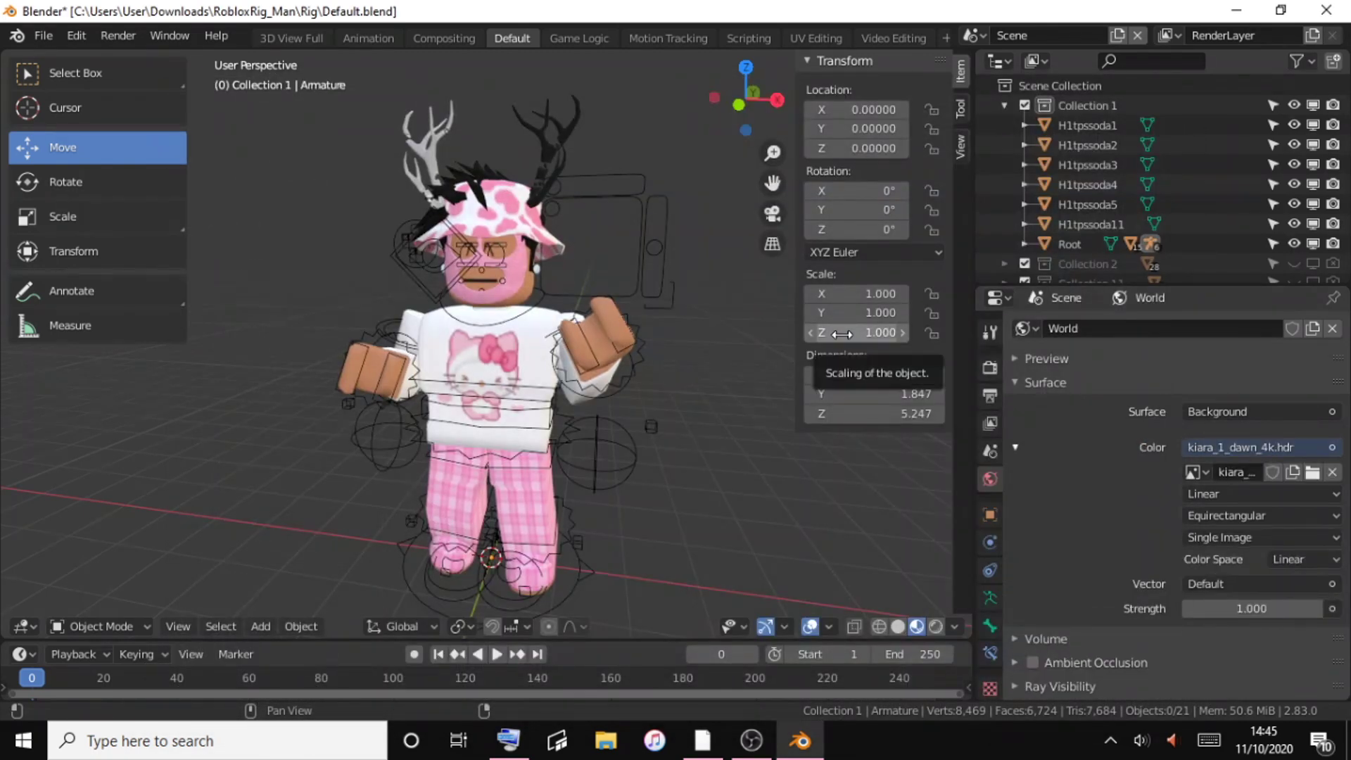
pyautogui.moveTo(772, 122); pyautogui.dragTo(770, 123)
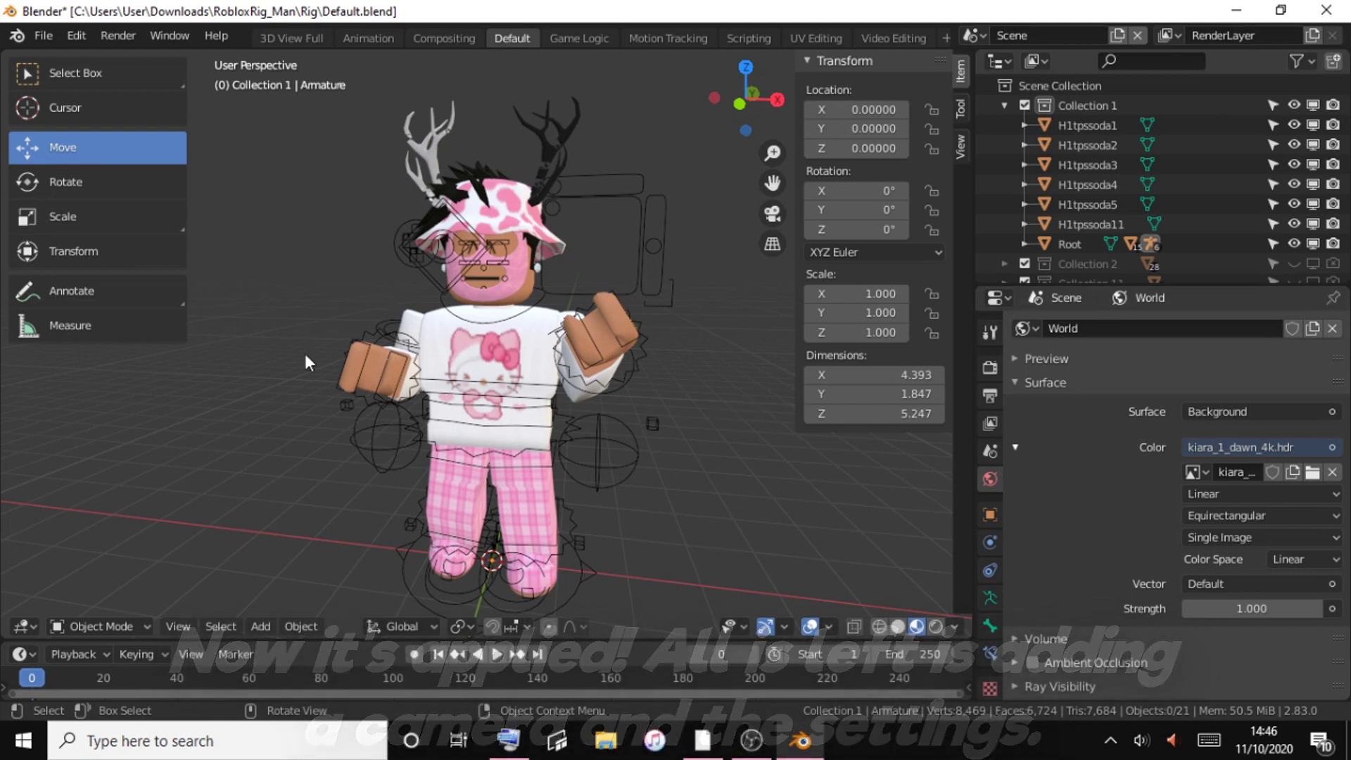
pyautogui.moveTo(768, 123); pyautogui.dragTo(756, 126)
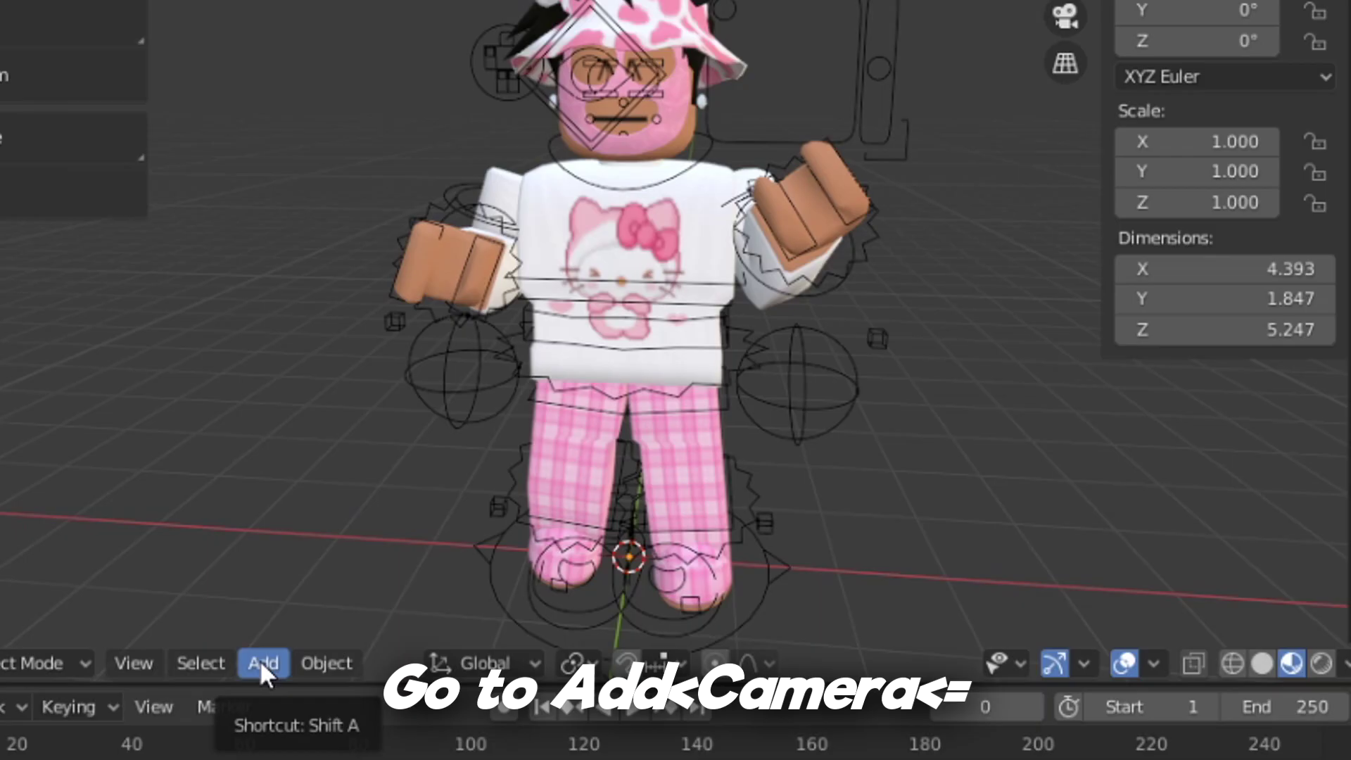
# Add a camera to the scene and view through the active camera.
pyautogui.click(260, 626)
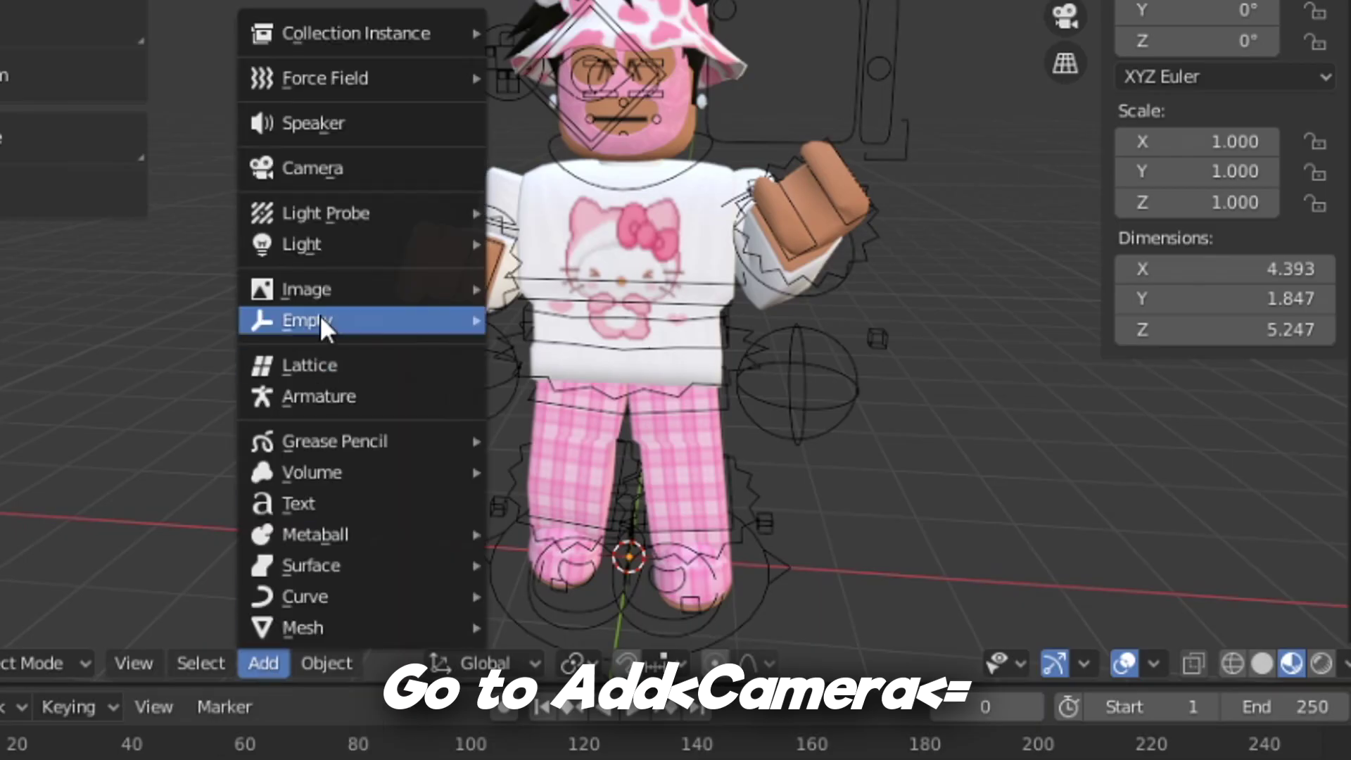
pyautogui.click(303, 170)
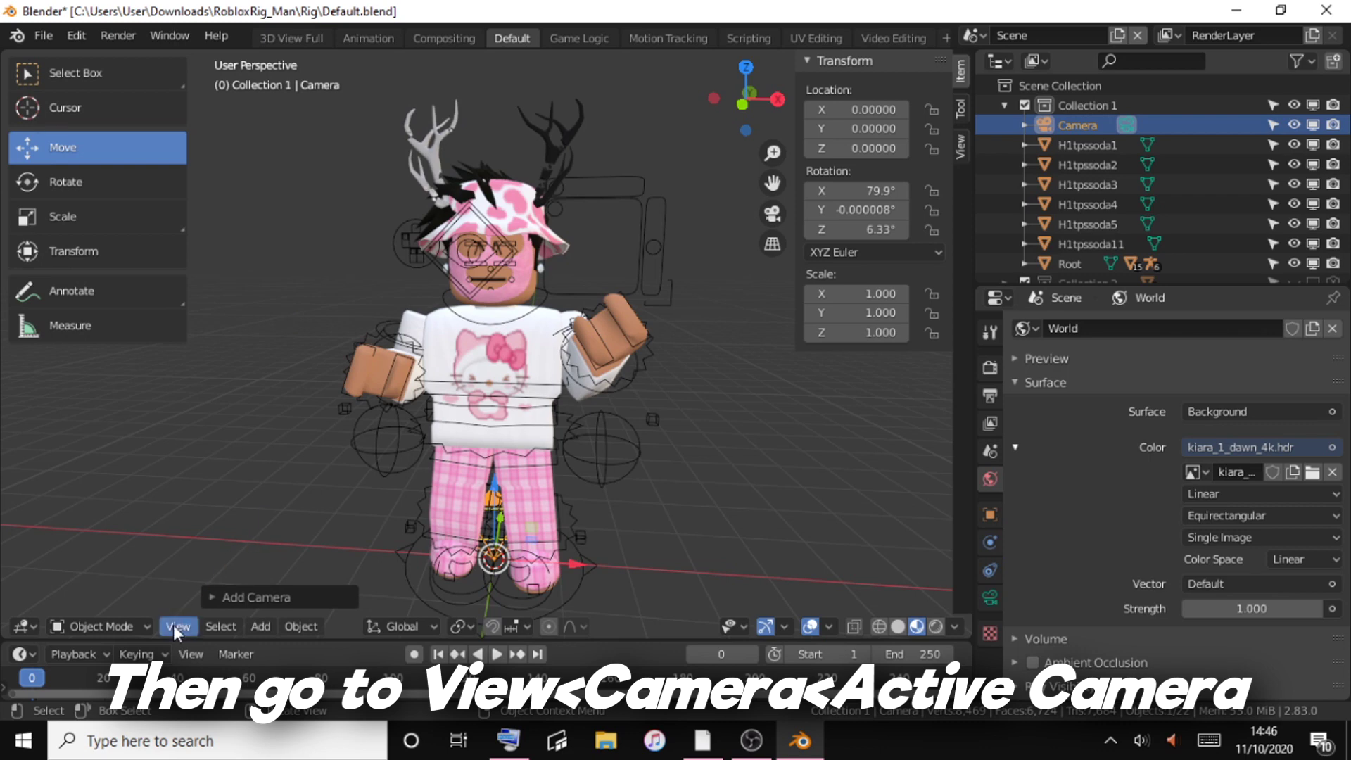
pyautogui.click(173, 625)
pyautogui.moveTo(213, 399)
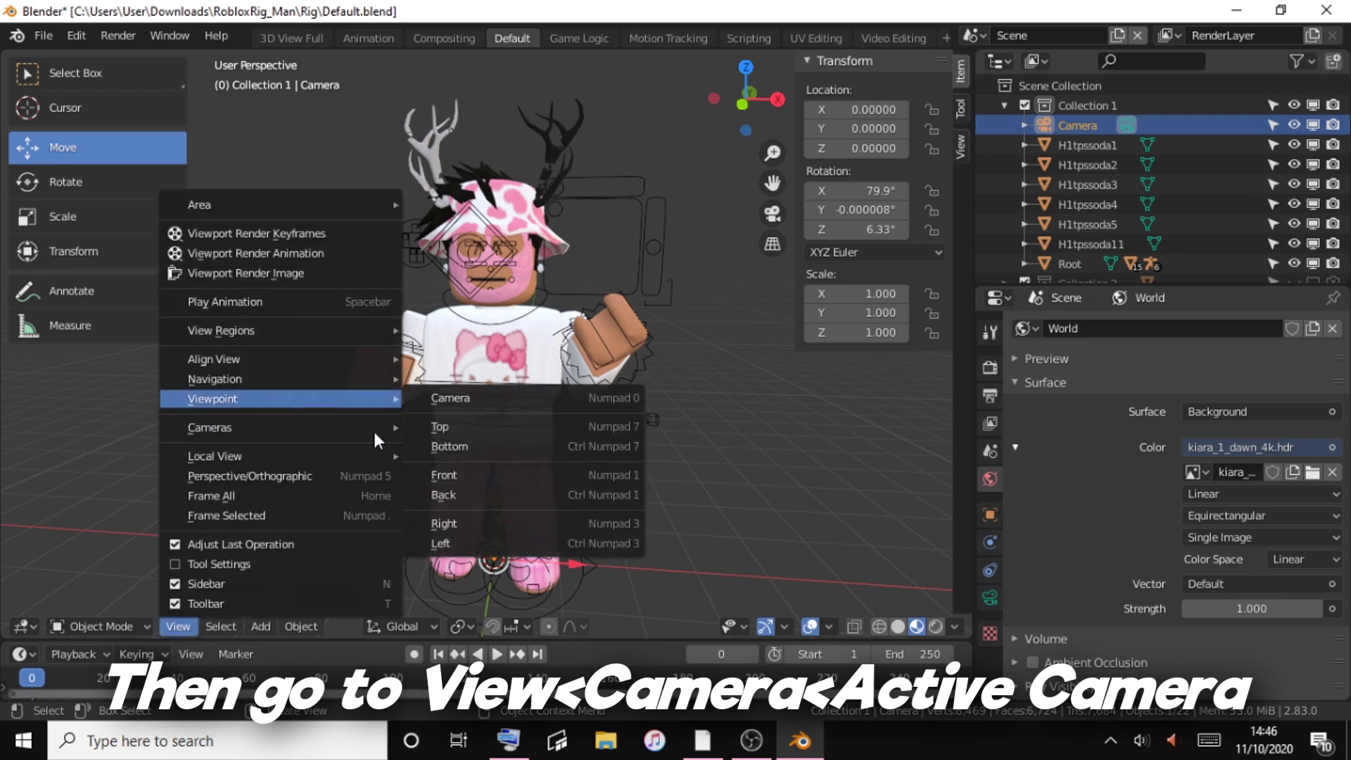
pyautogui.moveTo(210, 428)
pyautogui.click(451, 444)
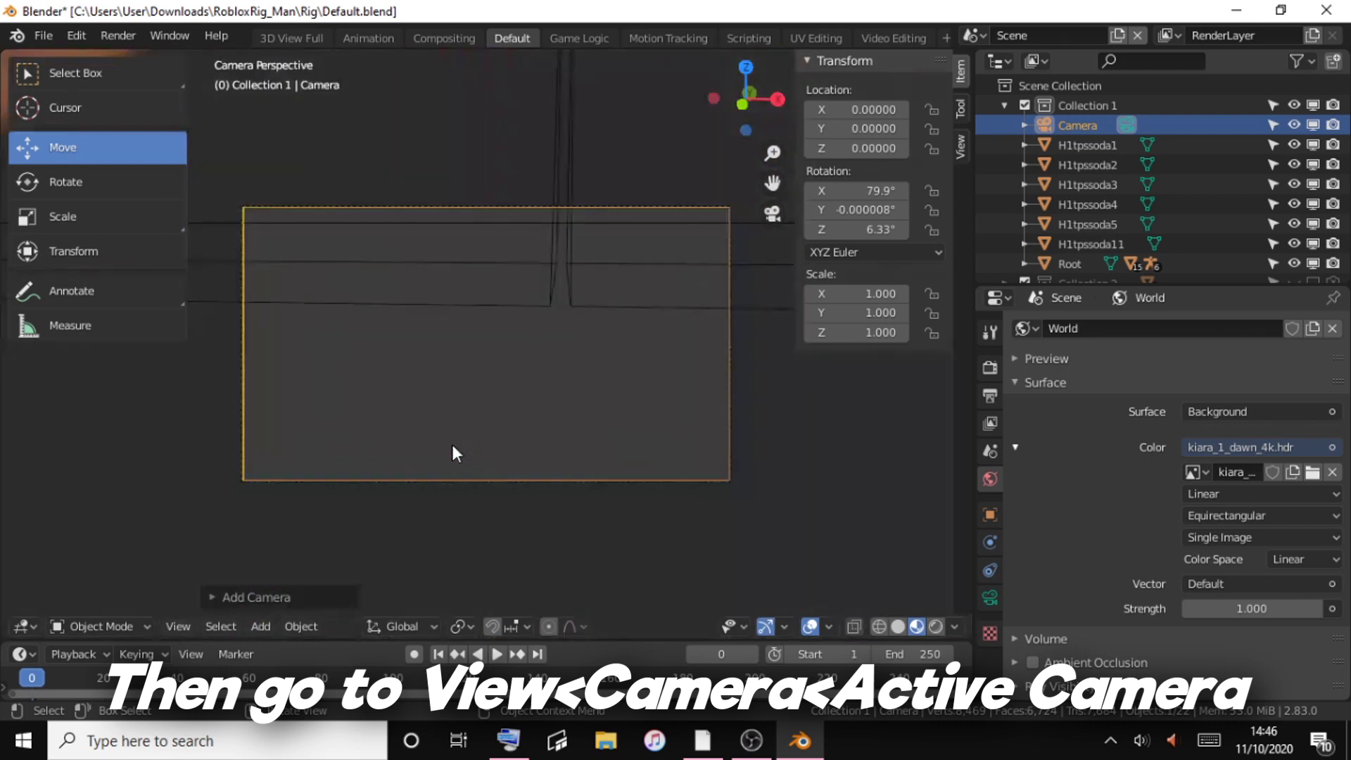
# Walk-fly the camera back until the whole avatar, antlers to feet, fits the frame.
pyautogui.hotkey('shift', '`')
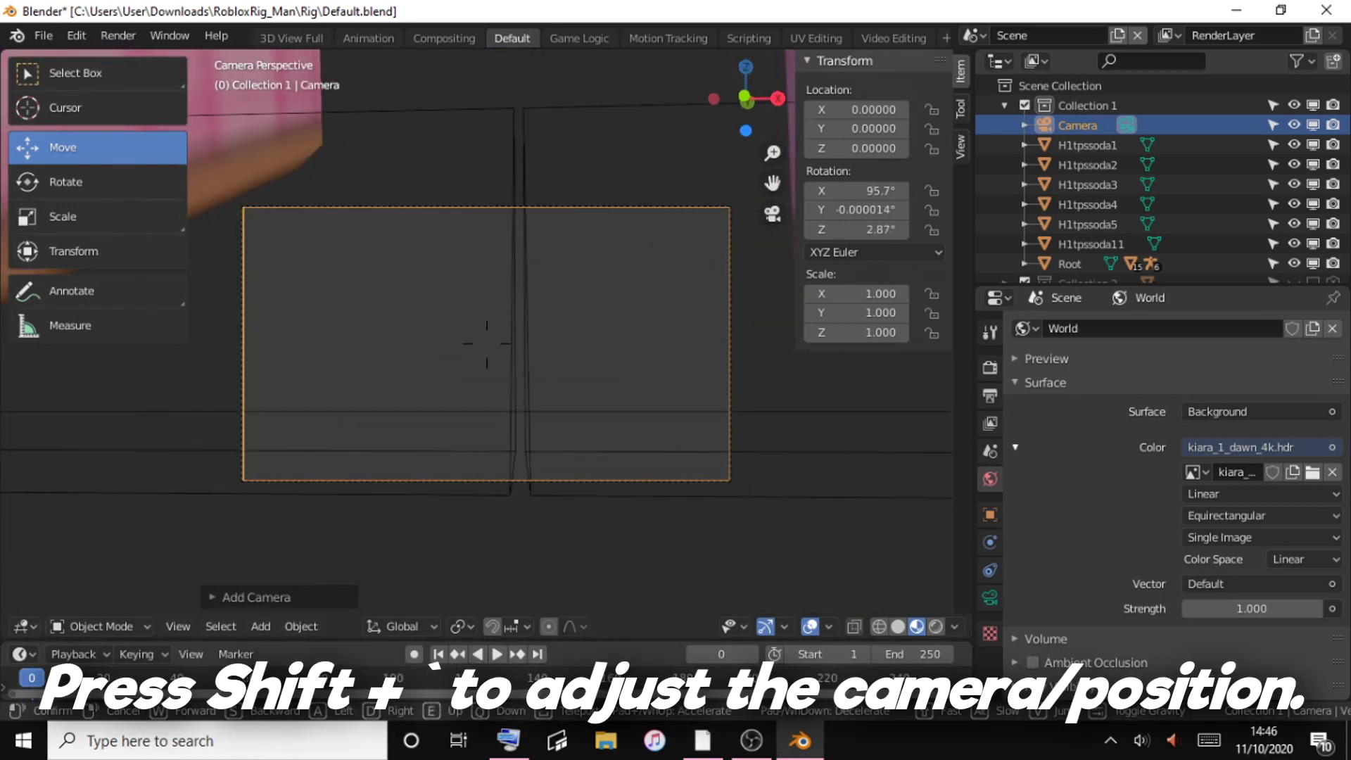
pyautogui.press('s')
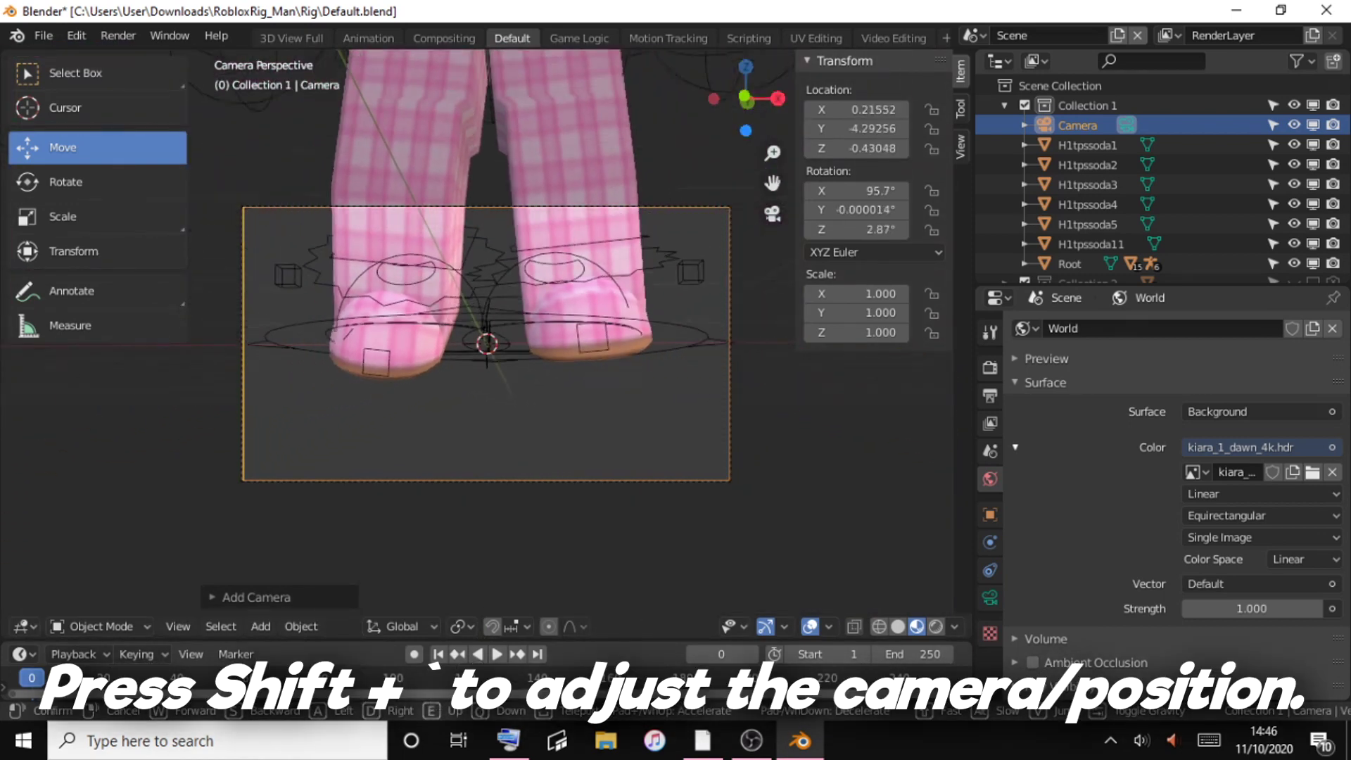
pyautogui.press('e')
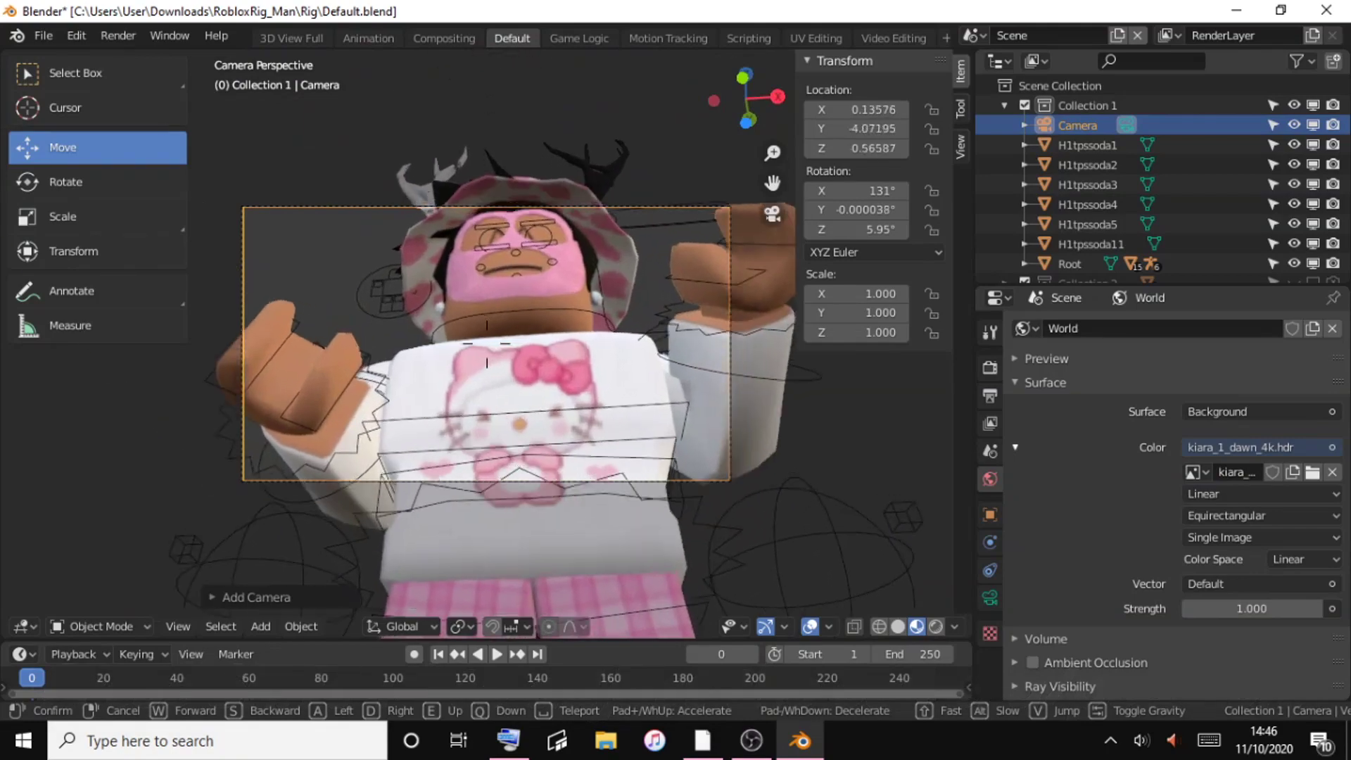
pyautogui.press('w')
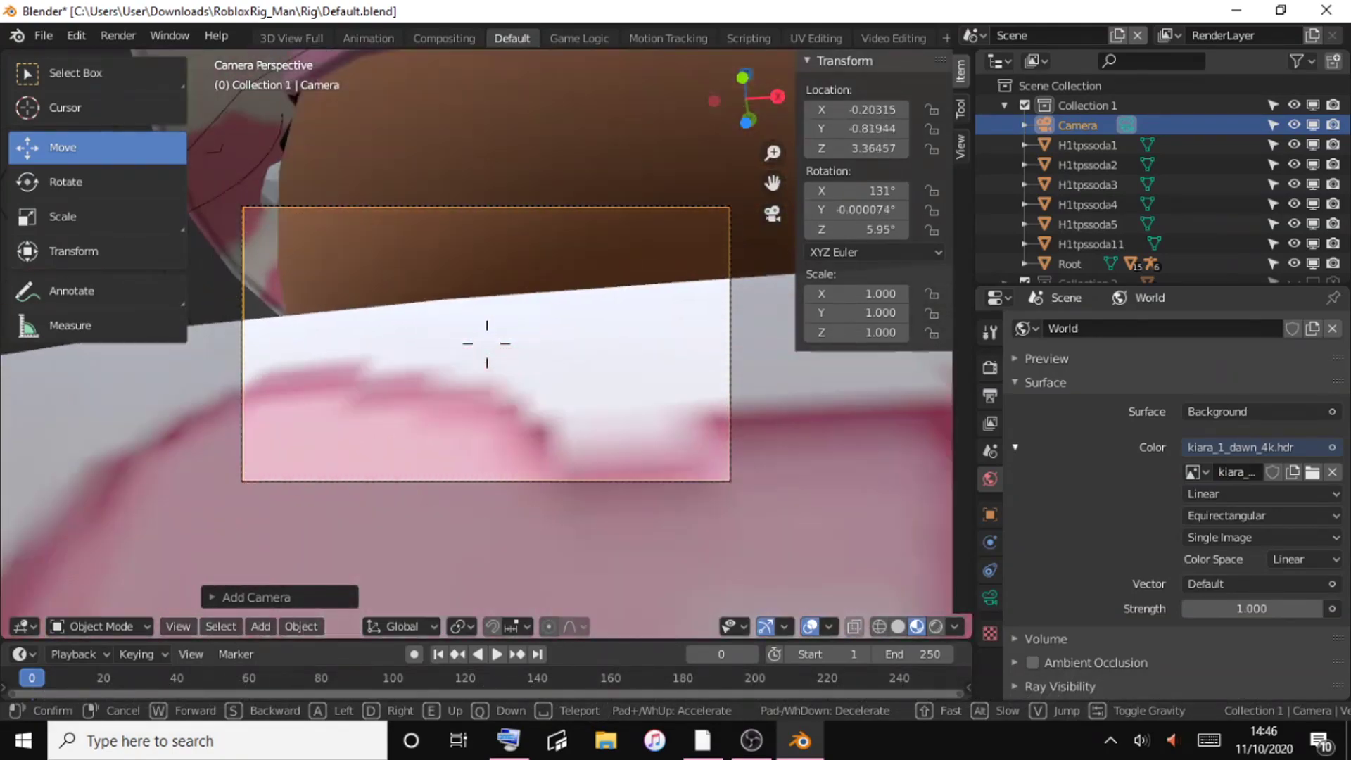
pyautogui.press('s')
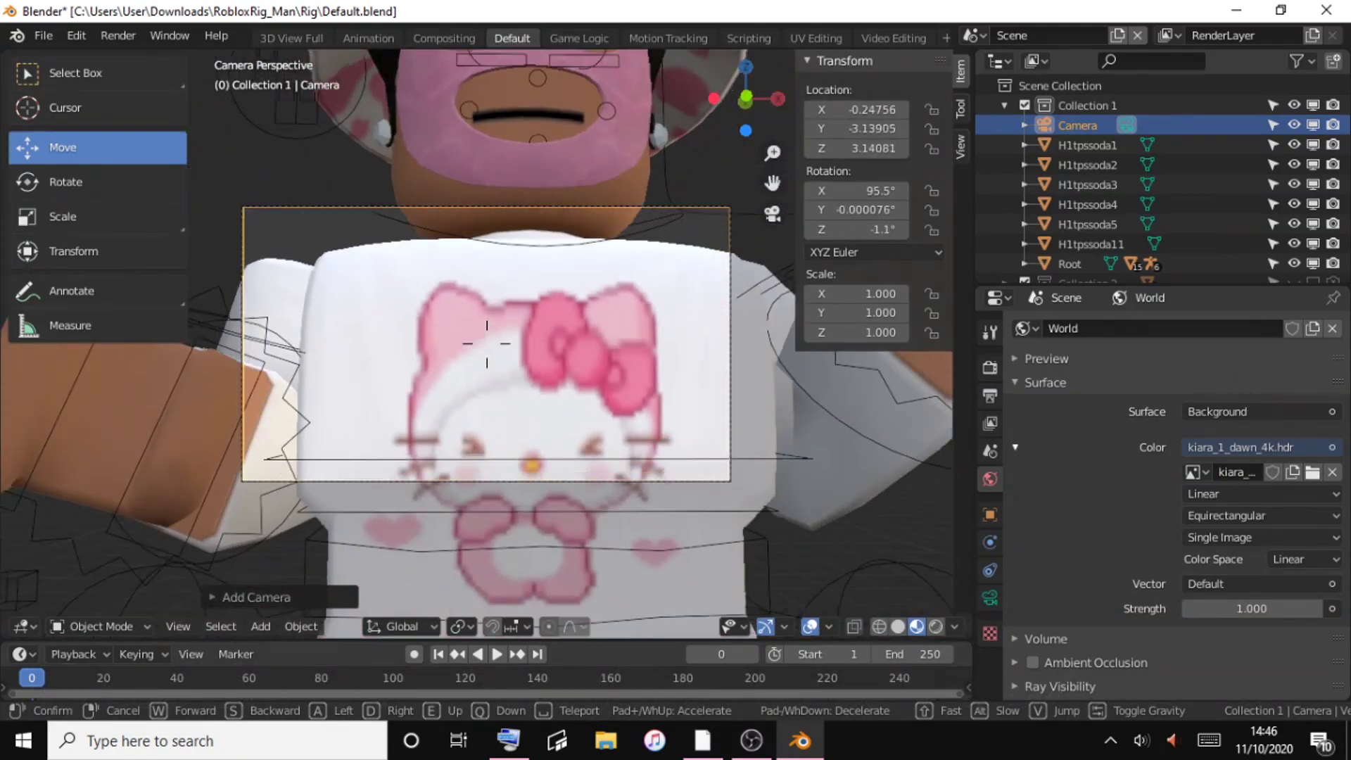
pyautogui.press('s')
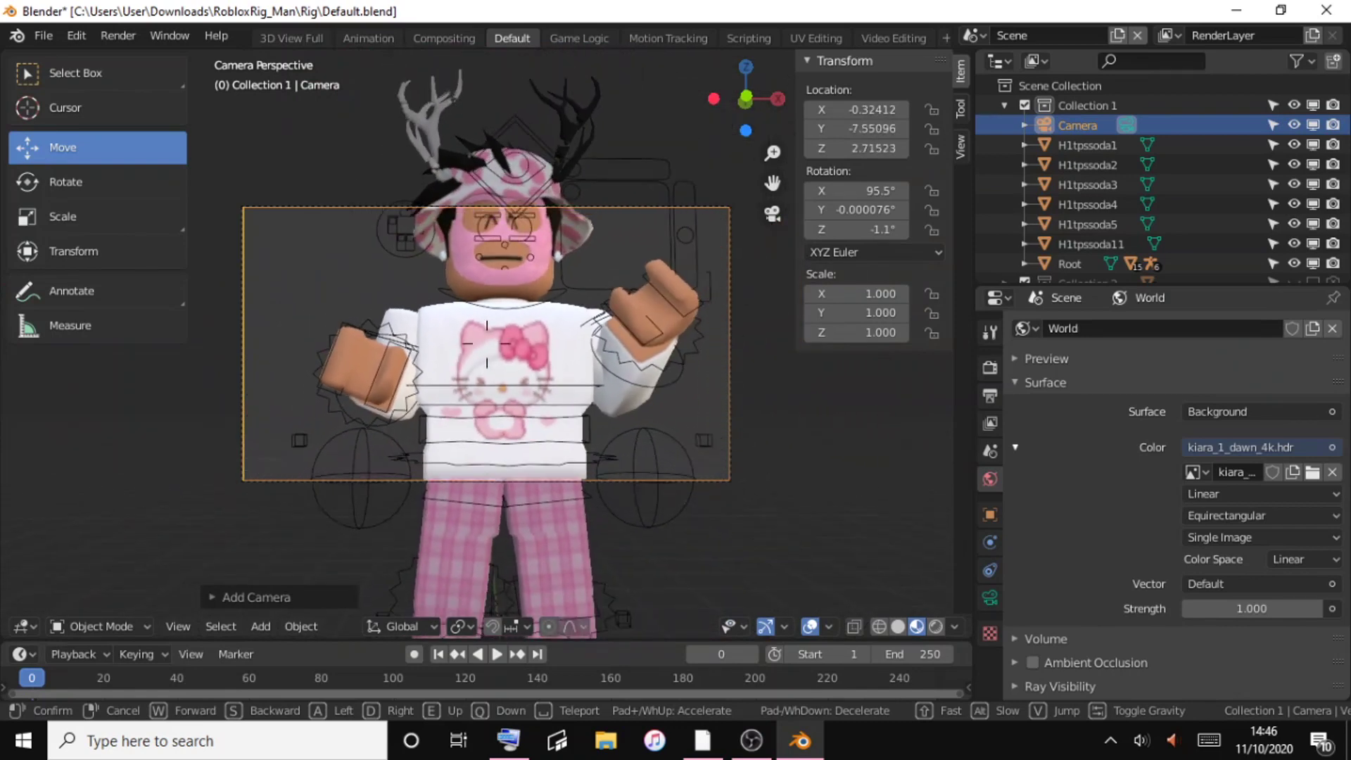
pyautogui.press('s')
pyautogui.press('s')
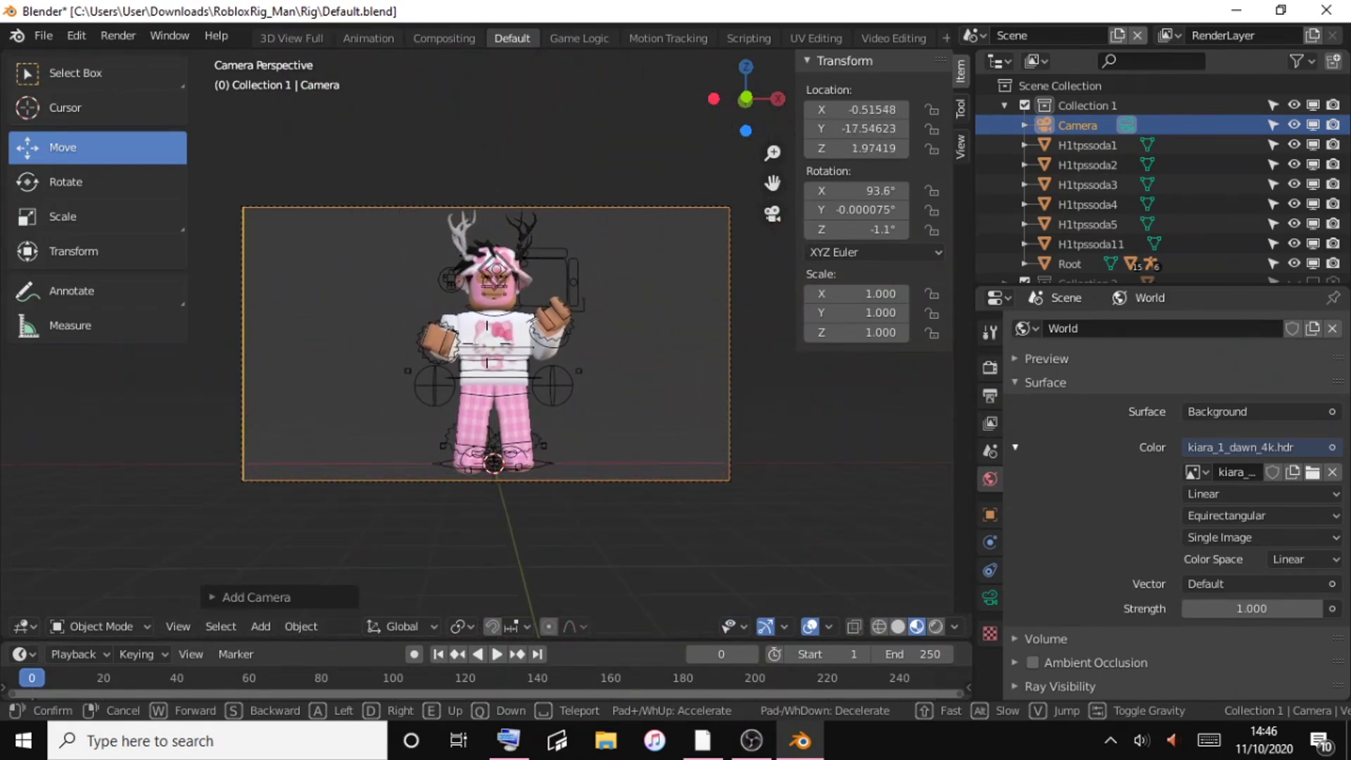
pyautogui.click(487, 343)
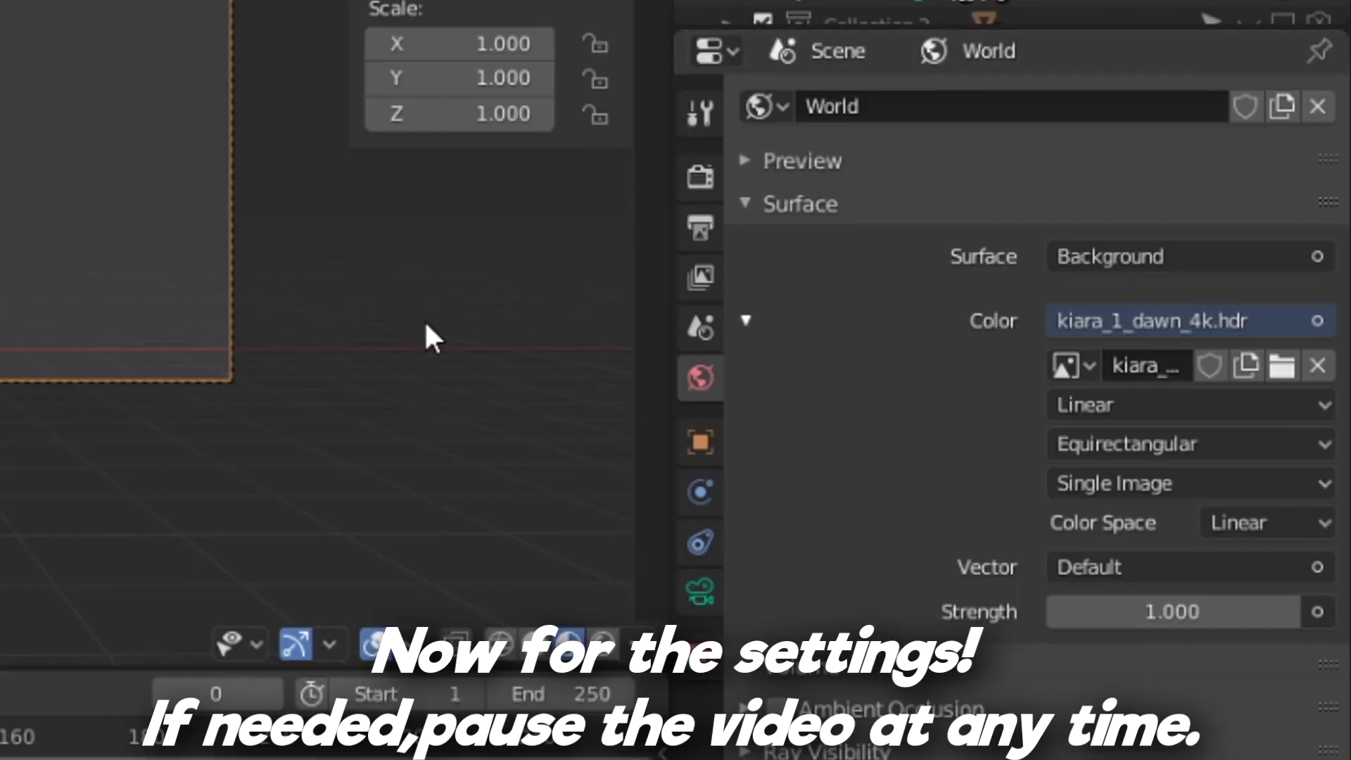
# Set the render engine to Eevee with a transparent Film background.
pyautogui.click(698, 178)
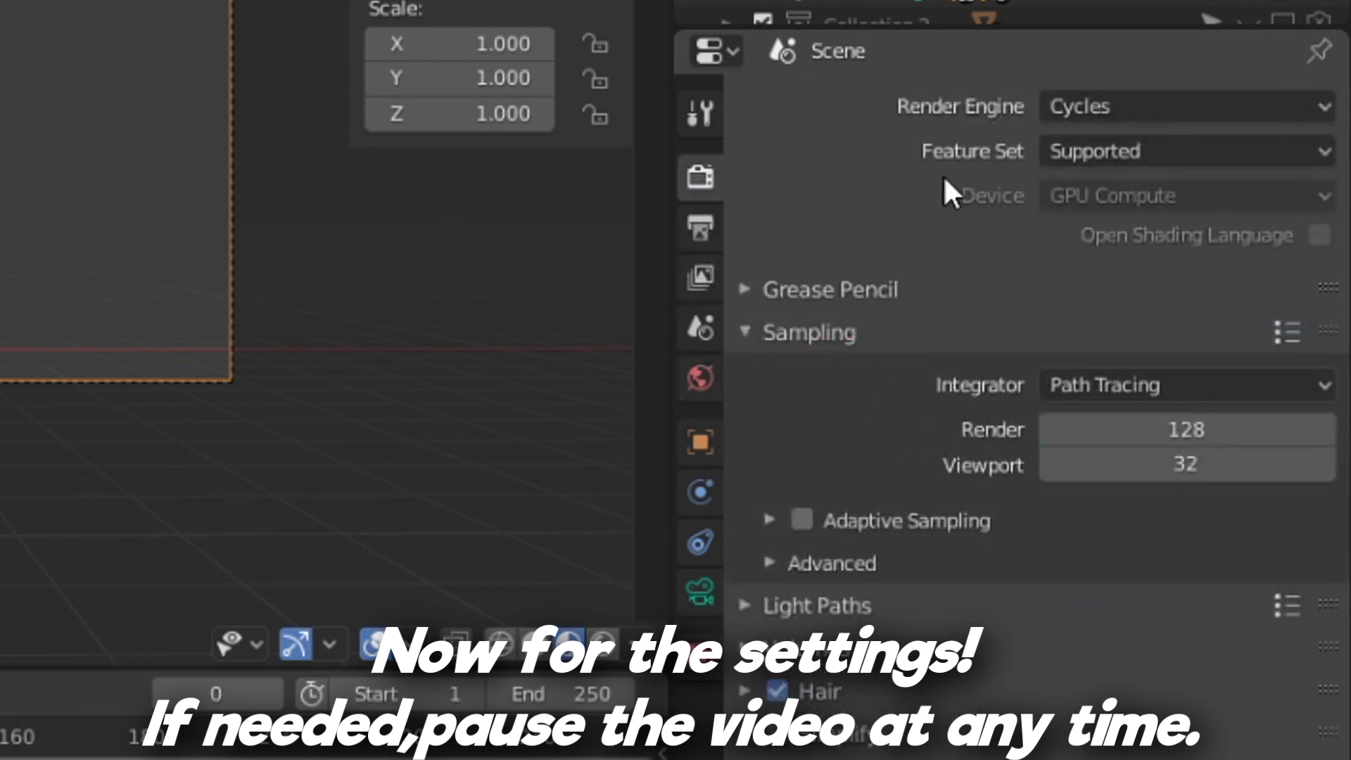
pyautogui.click(1302, 109)
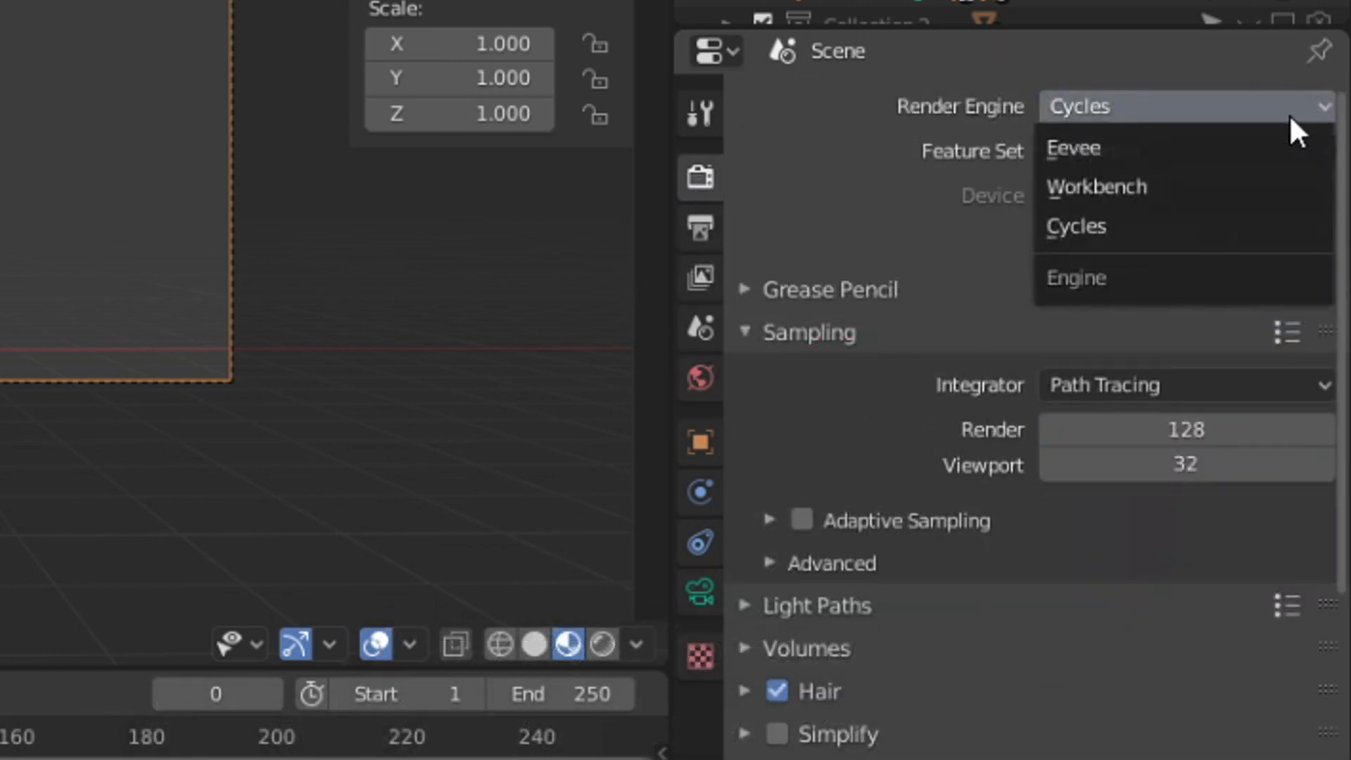
pyautogui.click(1160, 151)
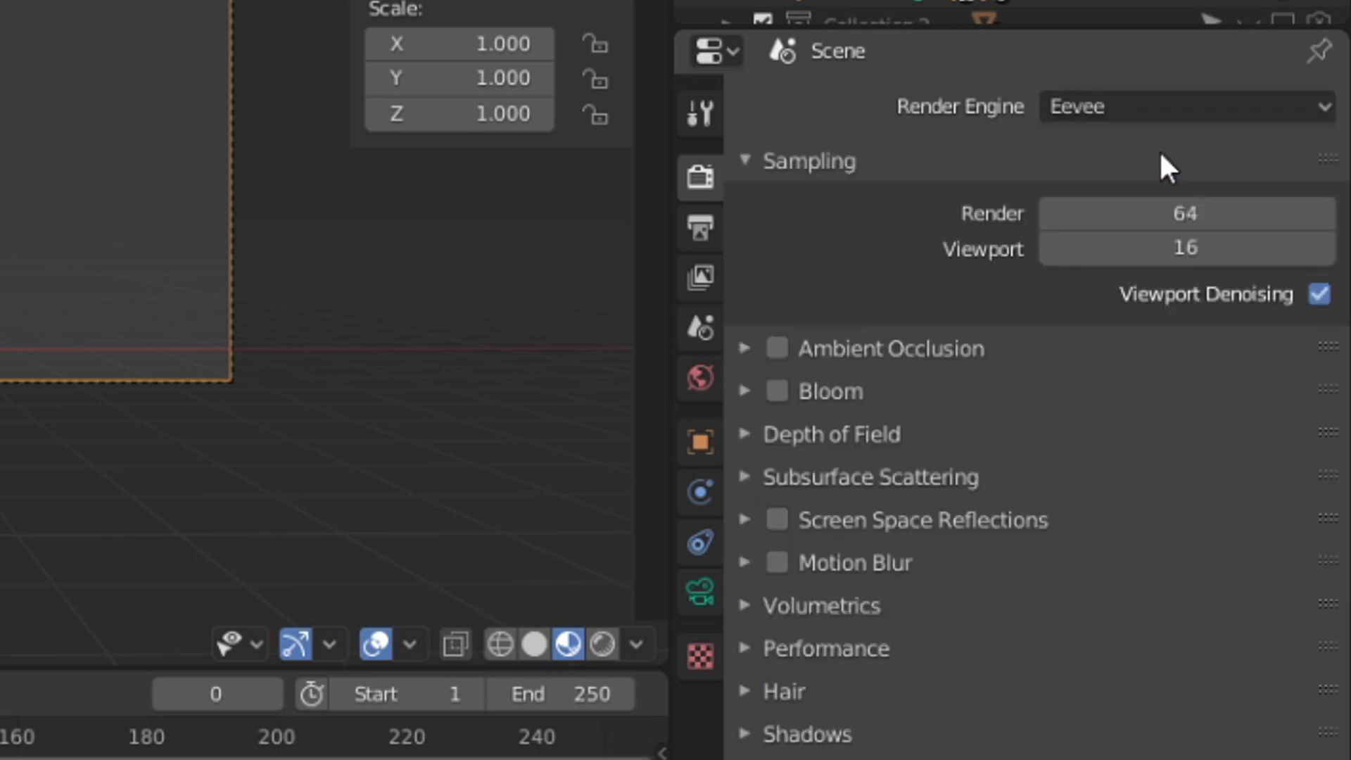
pyautogui.moveTo(1343, 148)
pyautogui.moveTo(1344, 149); pyautogui.dragTo(1345, 379)
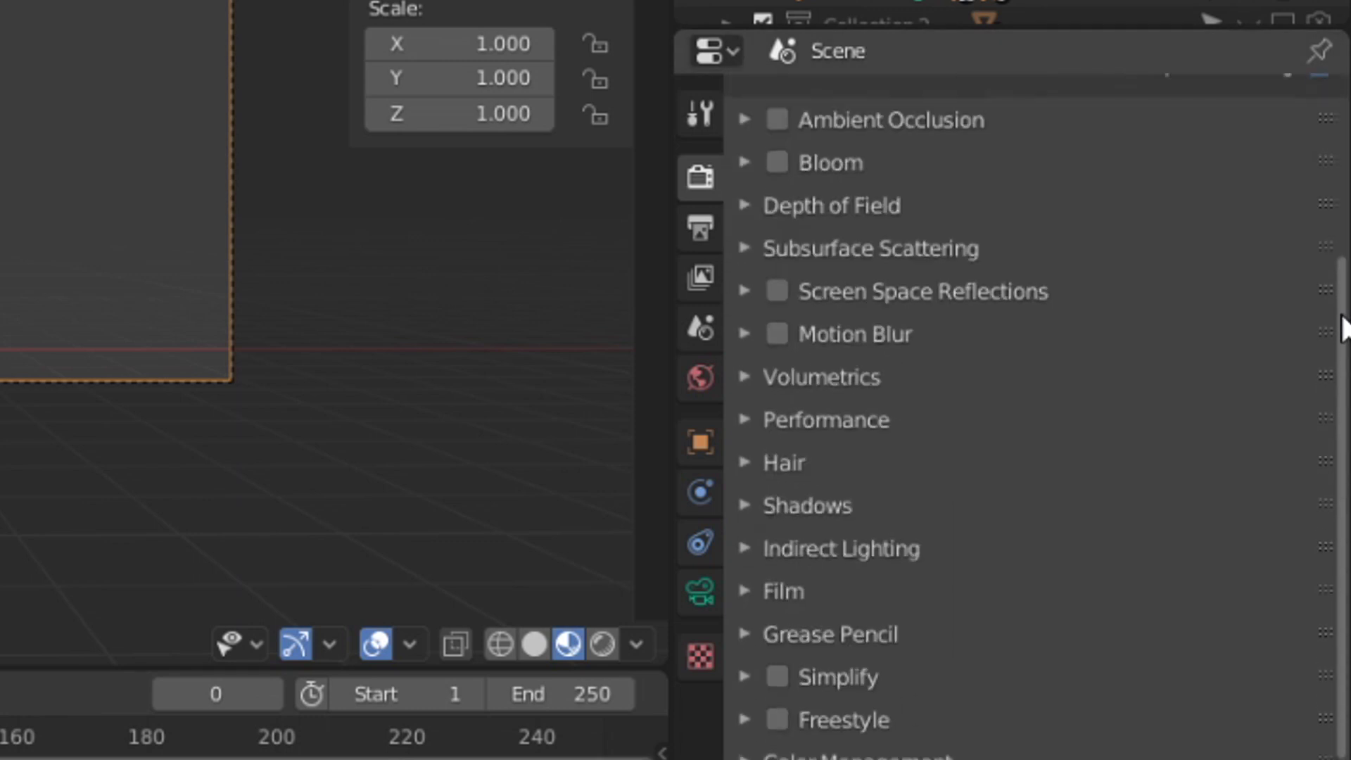
pyautogui.click(745, 586)
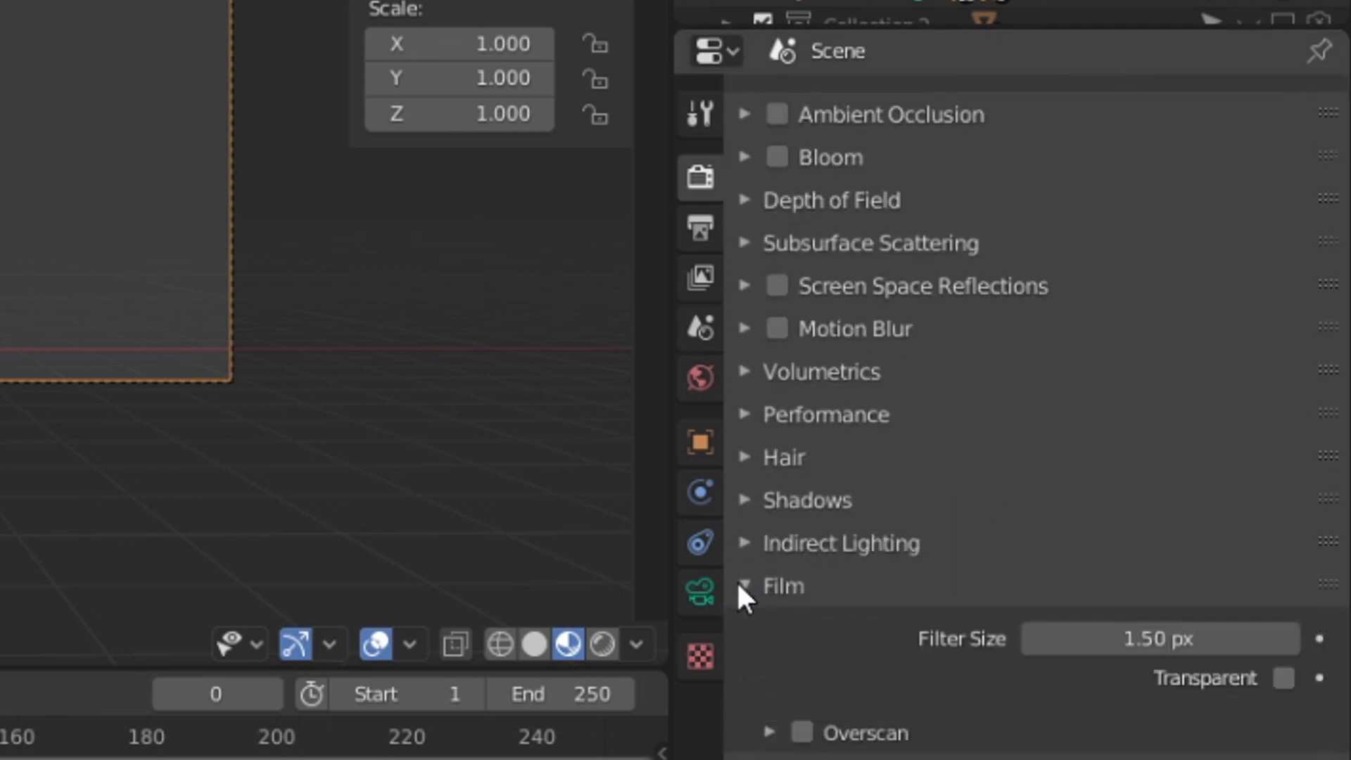
pyautogui.click(1284, 678)
pyautogui.scroll(-5, 1284, 678)
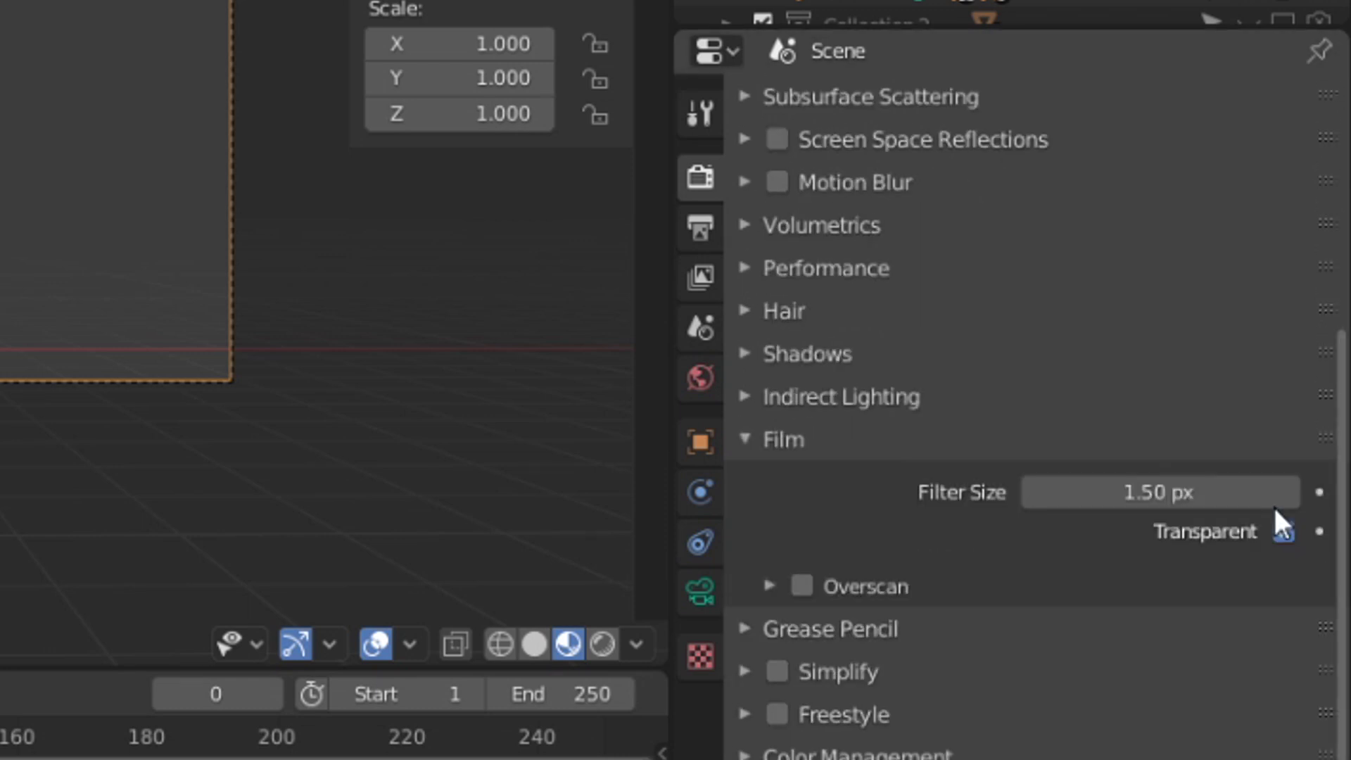
# Set the output file format to PNG.
pyautogui.click(700, 233)
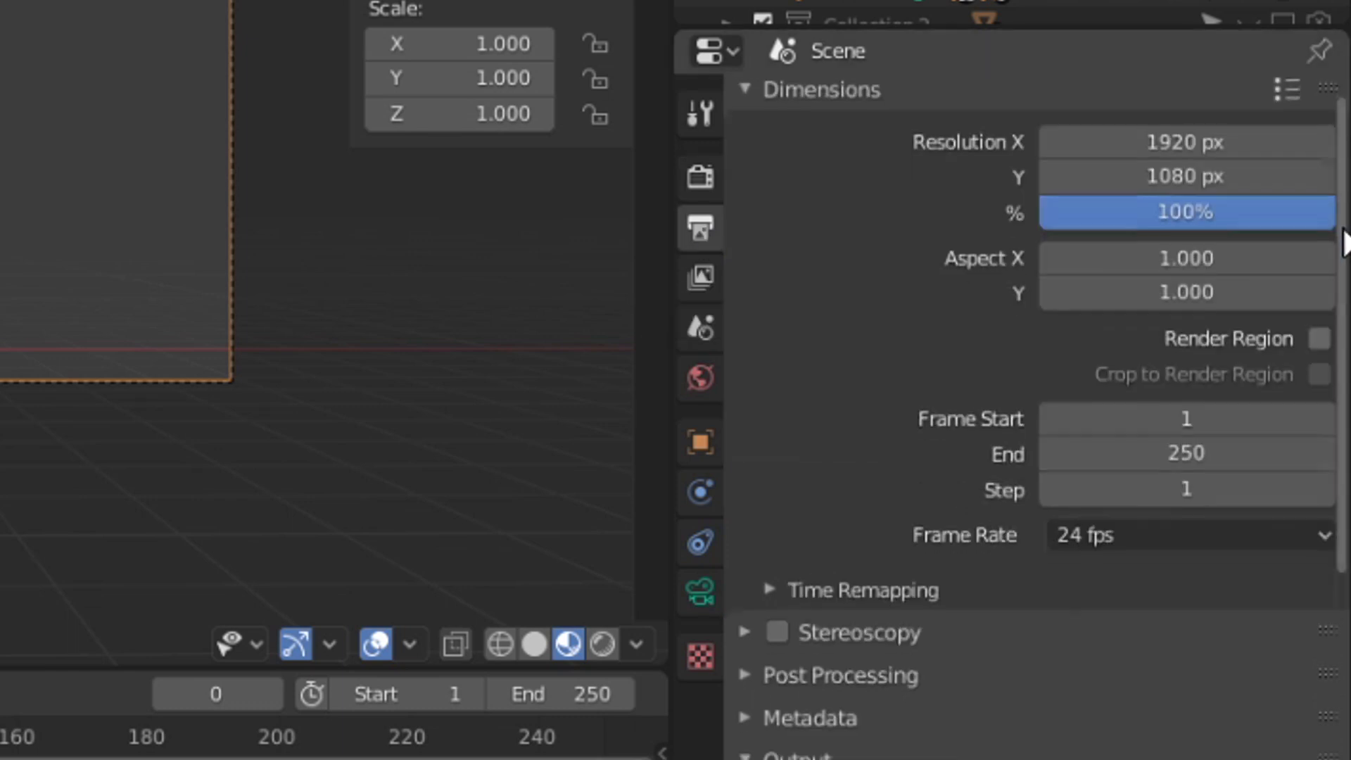
pyautogui.scroll(-2, 1340, 282)
pyautogui.scroll(-3, 1330, 457)
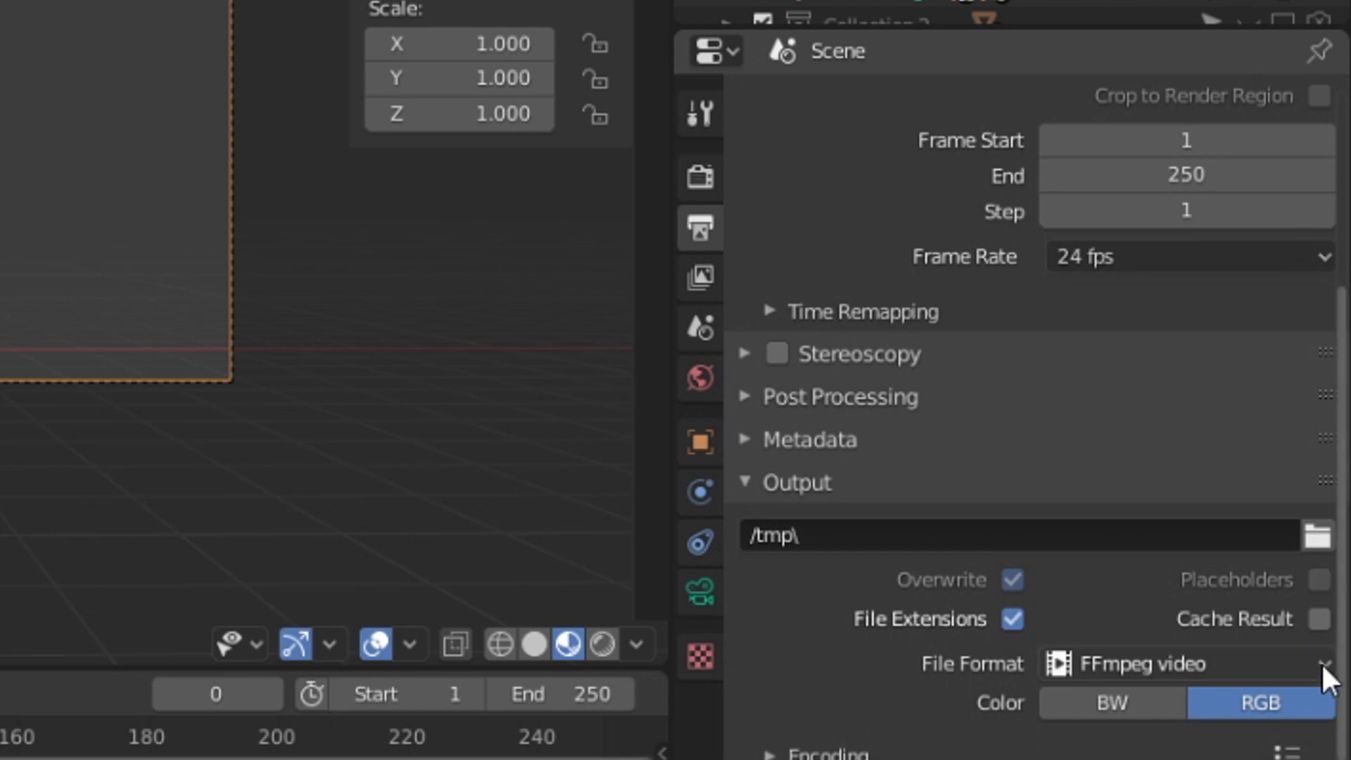
pyautogui.click(1323, 666)
pyautogui.click(686, 466)
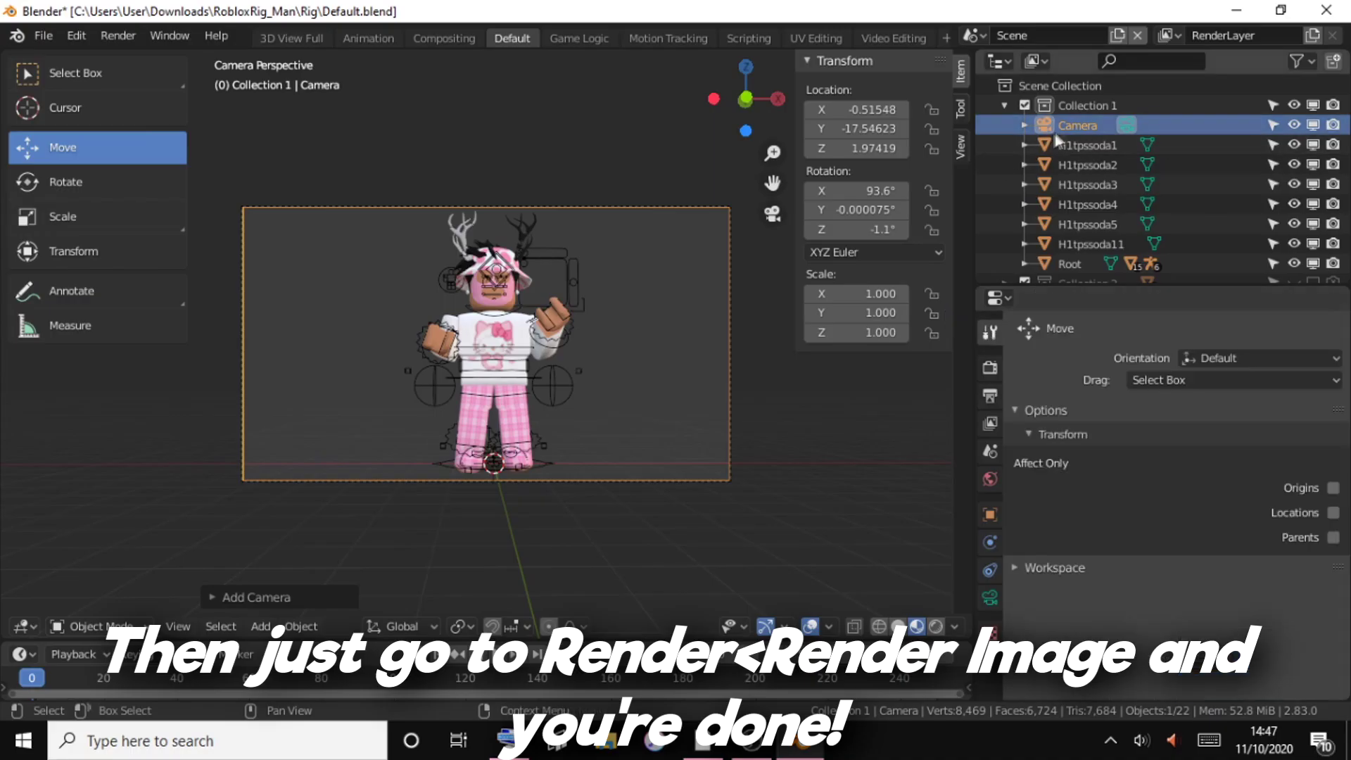
# Render a still image of the posed avatar, zoom out to inspect it, then close the render window.
pyautogui.click(118, 35)
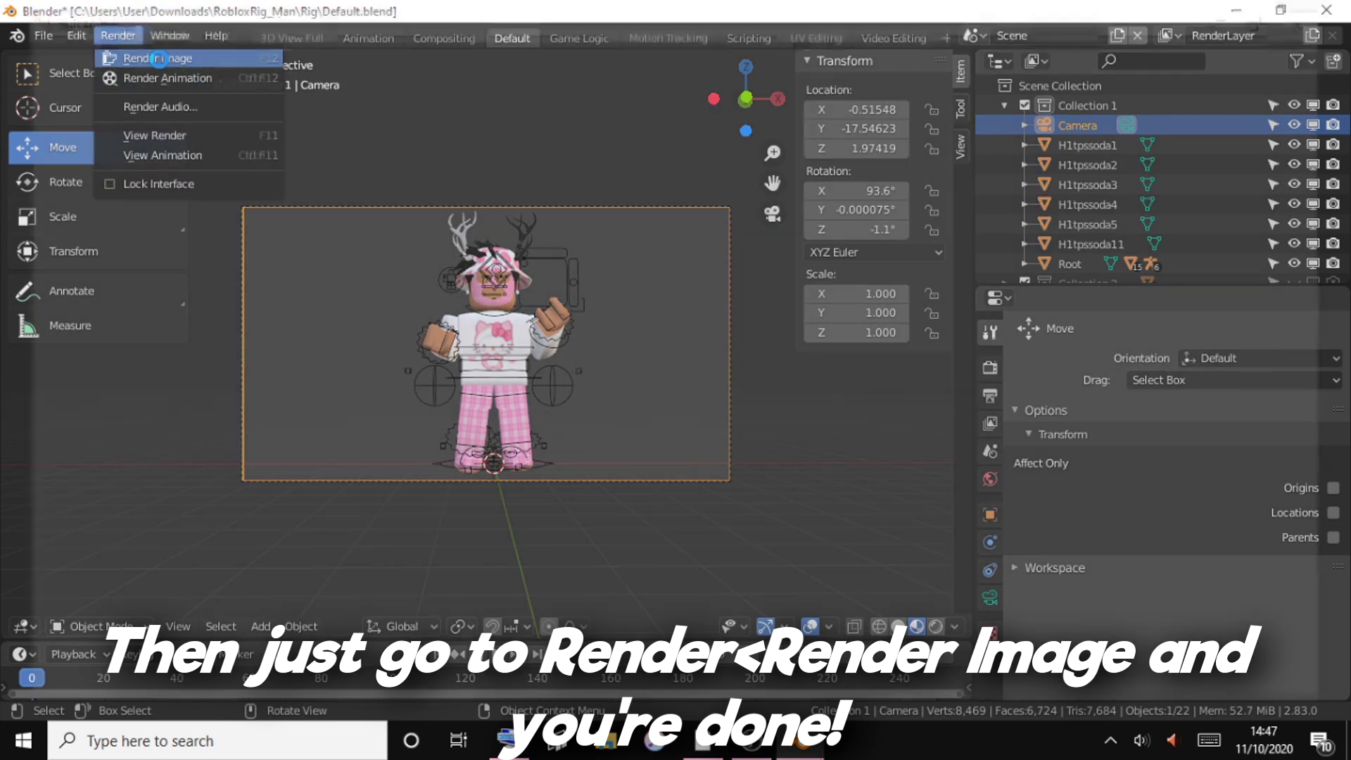
pyautogui.click(159, 59)
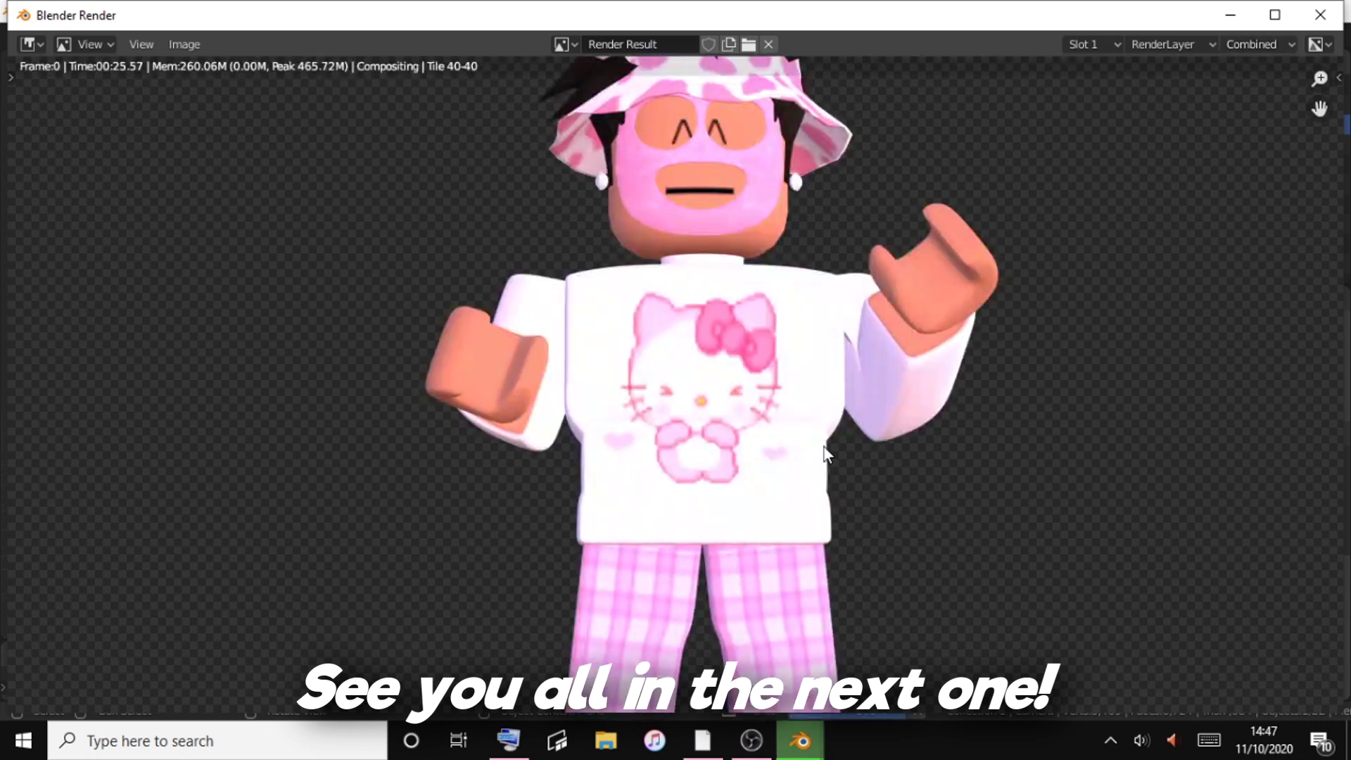
pyautogui.moveTo(1319, 76); pyautogui.dragTo(1329, 53)
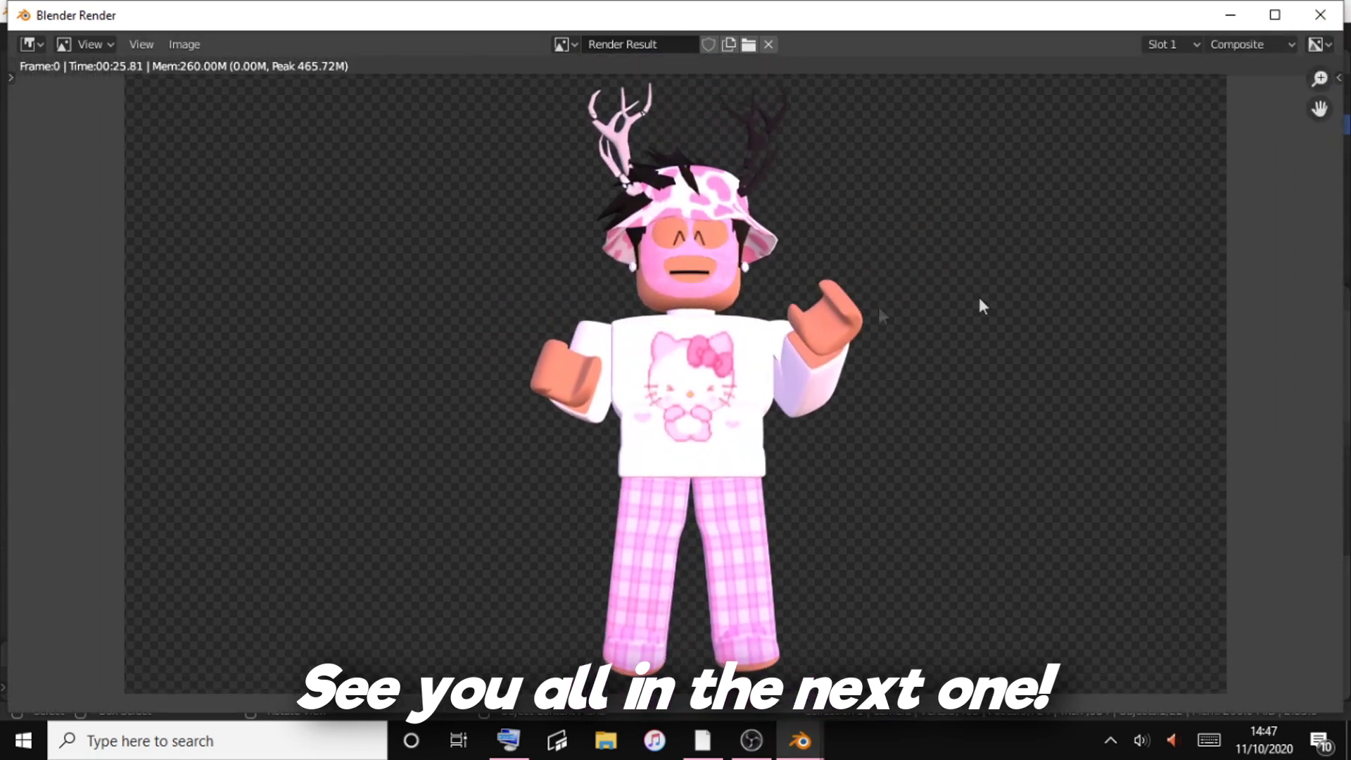
pyautogui.click(1320, 15)
pyautogui.click(178, 625)
pyautogui.moveTo(212, 399)
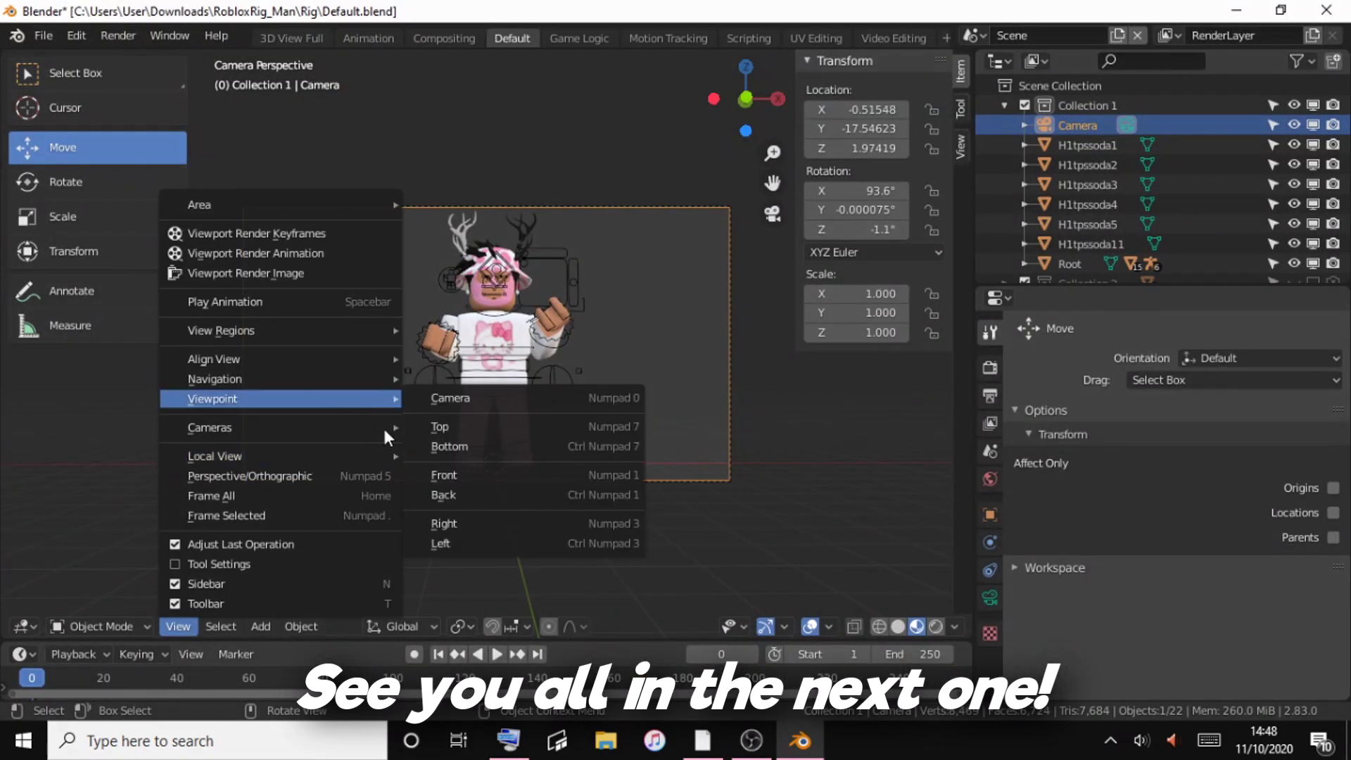